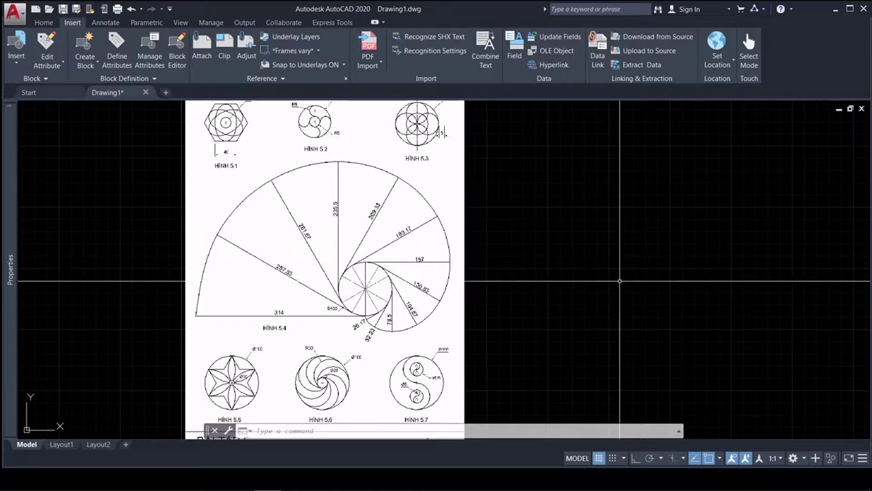
With Ortho on, draw a six-sided polygon by its edge beside HÌNH 5.1, with a horizontal bottom edge of 40.
scroll(423, 223, "up", 5)
scroll(470, 294, "down", 5)
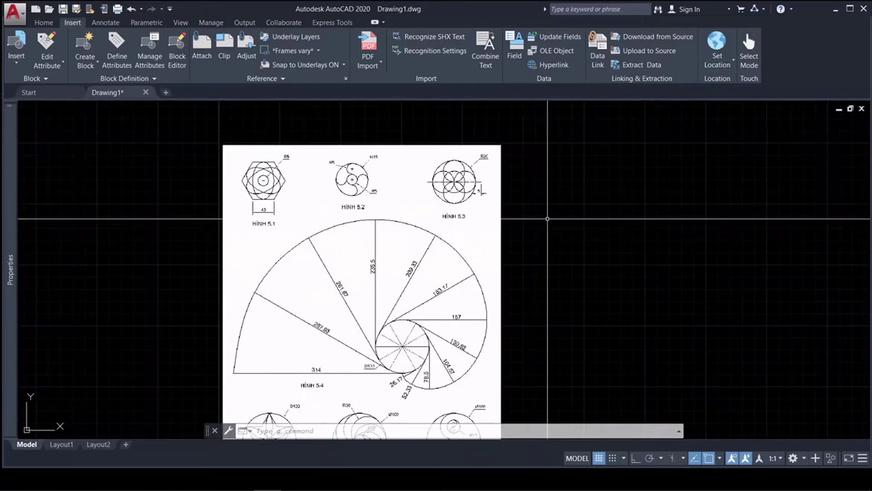
scroll(550, 216, "up", 2)
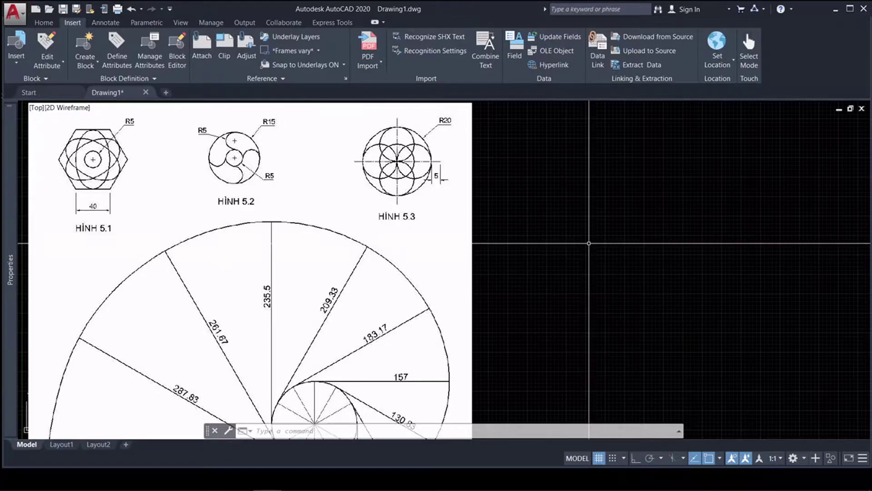
middle_click_drag(553, 231, 606, 249)
middle_click_drag(136, 200, 454, 238)
scroll(400, 212, "up", 4)
scroll(401, 213, "down", 3)
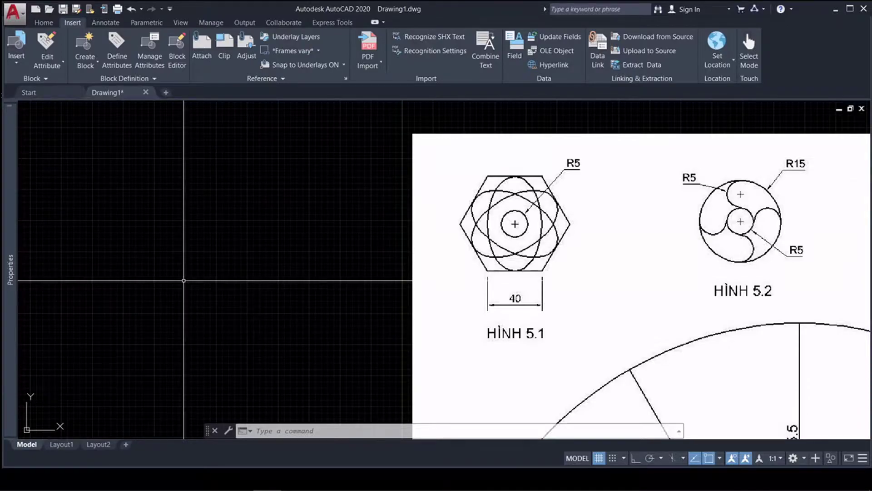
type("POL")
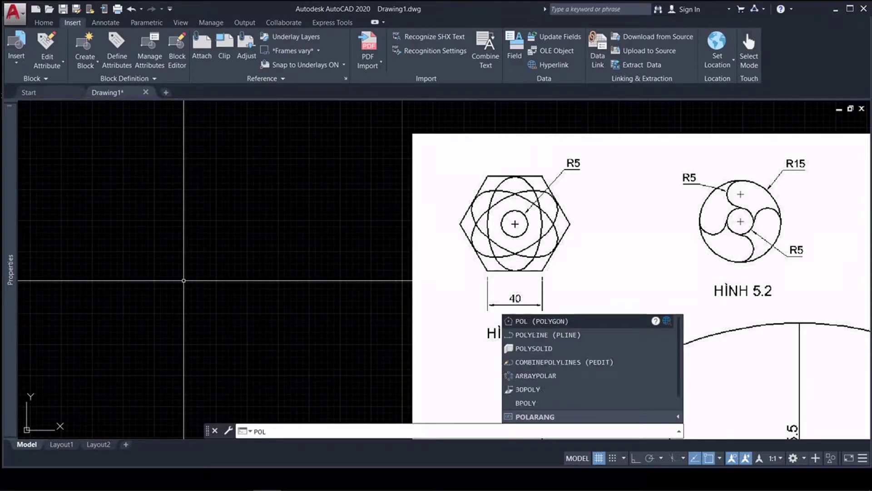
key("Return")
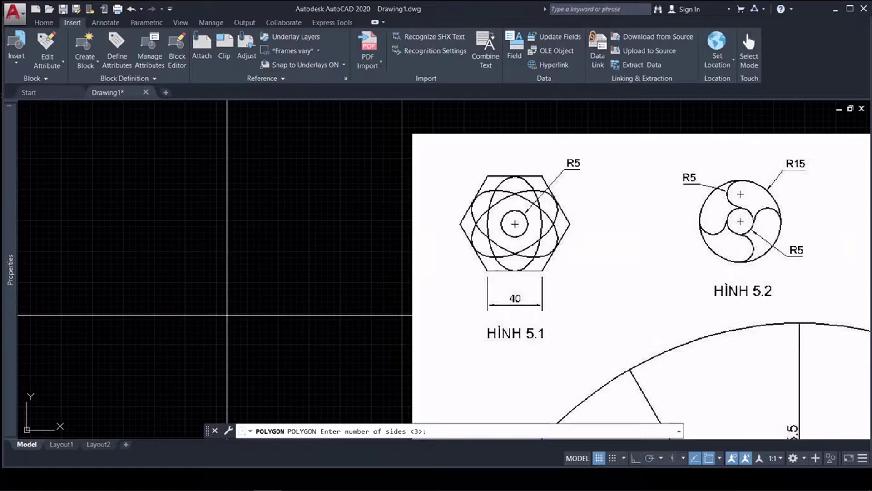
type("6")
key("Return")
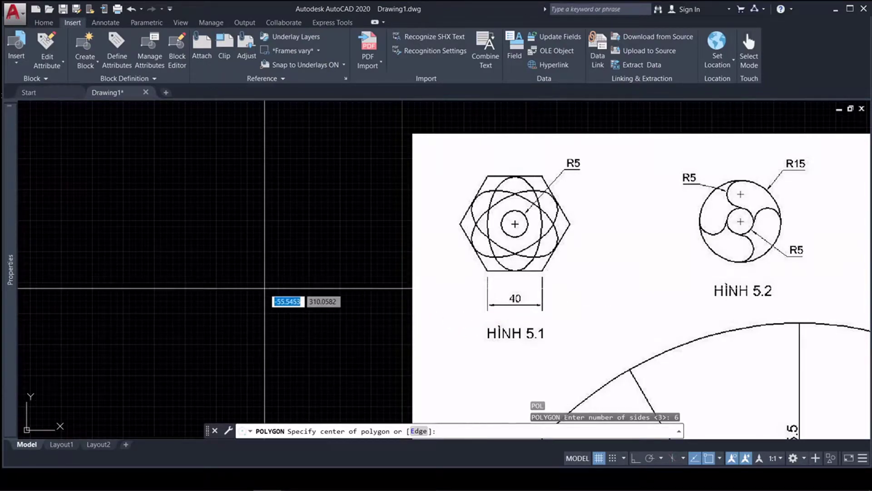
left_click(419, 431)
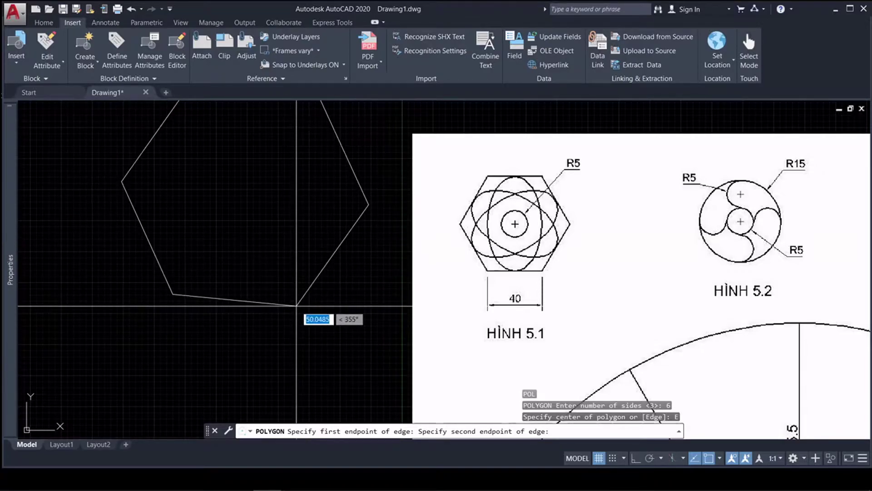
key("F8")
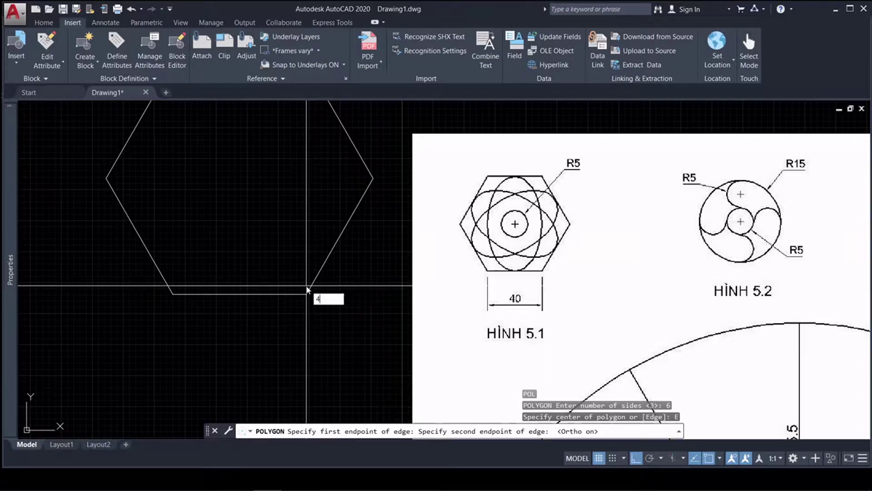
key("Return")
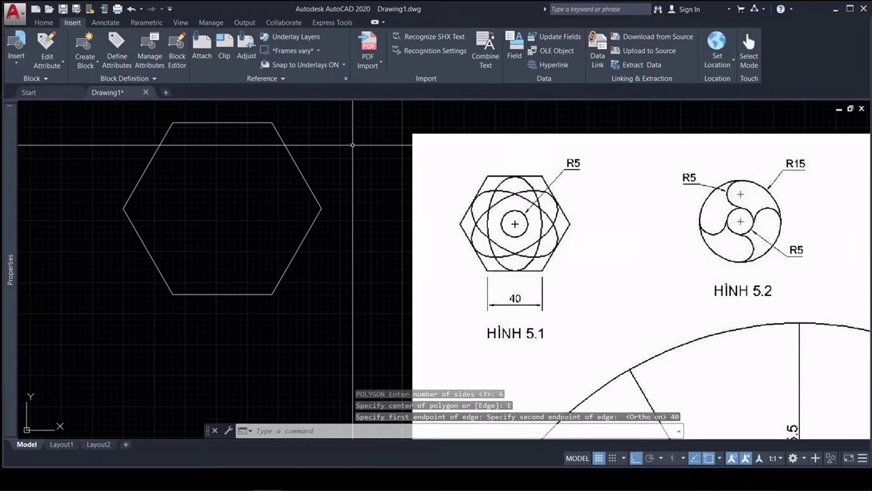
Draw a circle of radius 5 centred on the hexagon's centre.
middle_click_drag(344, 193, 348, 227)
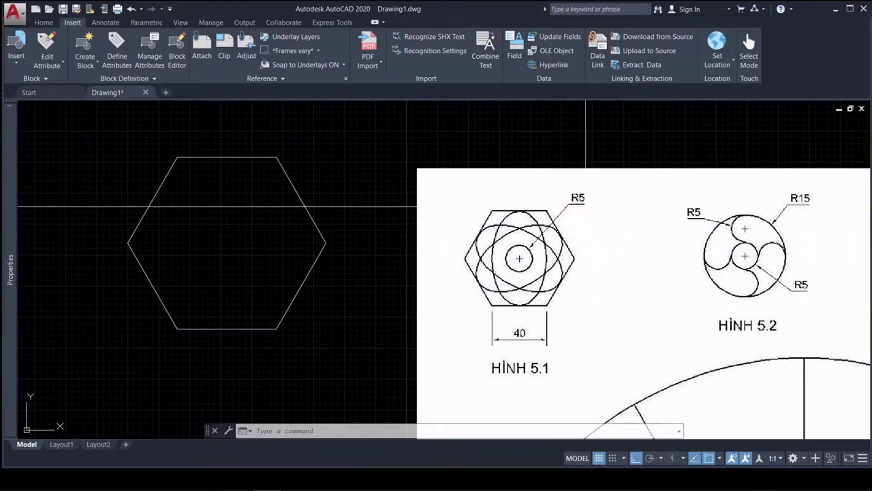
type("c")
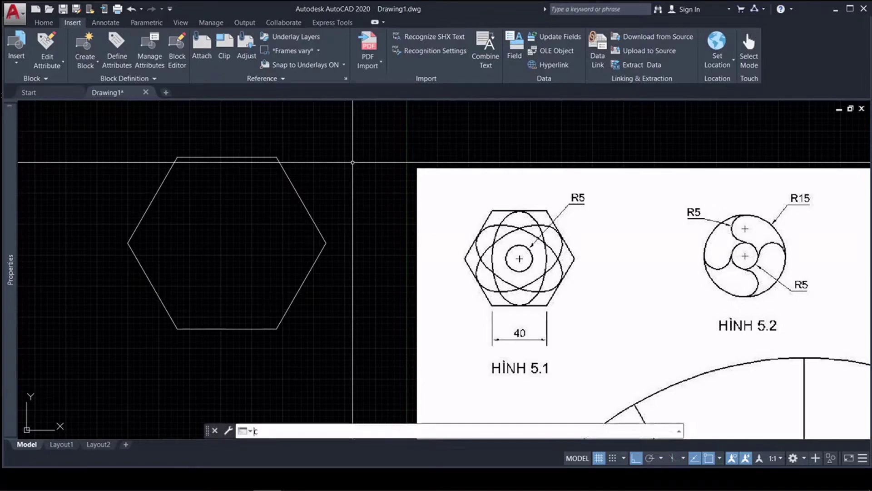
key("Return")
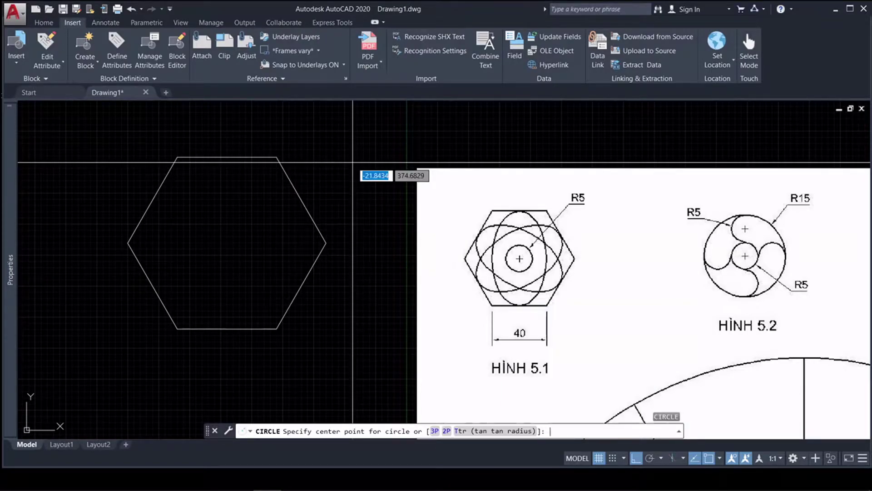
left_click(227, 243)
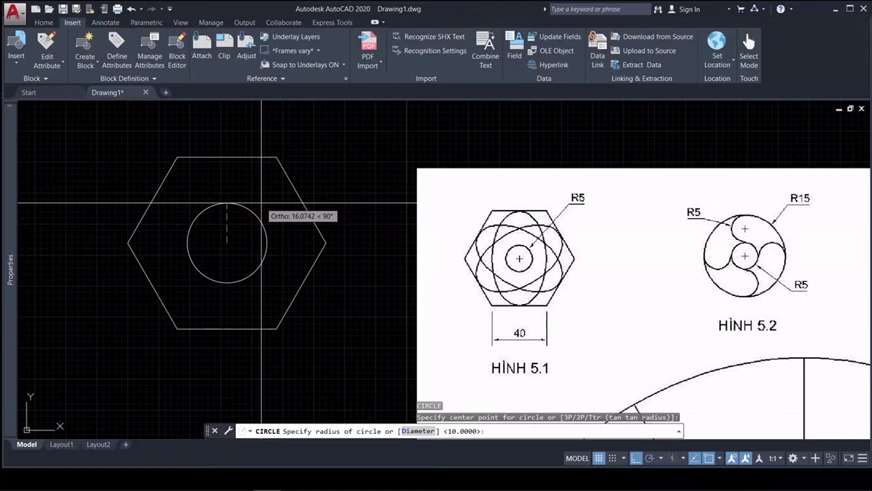
type("5")
key("Return")
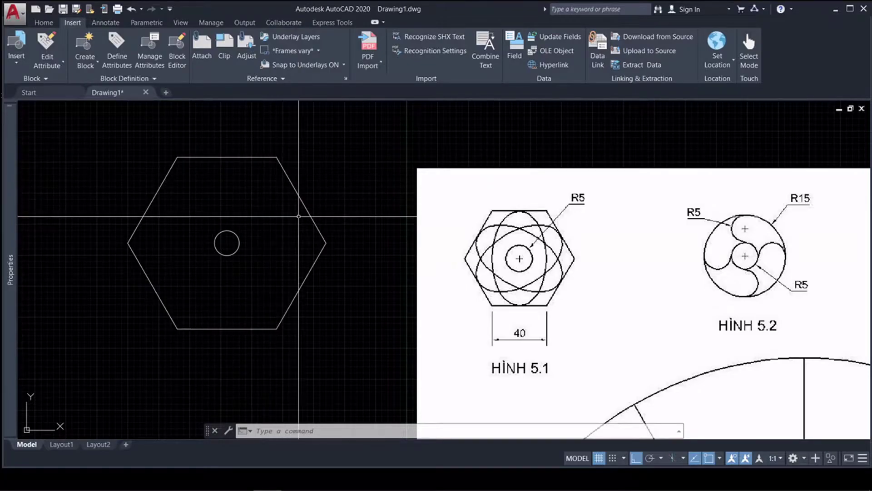
Draw a vertical helper line from the hexagon's upper-right corner to a little below its lower-right corner.
type("L")
key("Return")
left_click(277, 156)
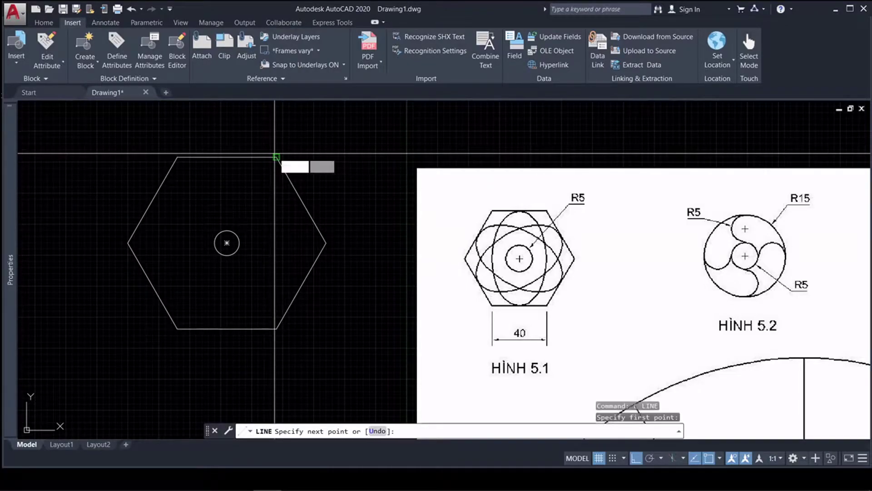
left_click(291, 360)
key("Return")
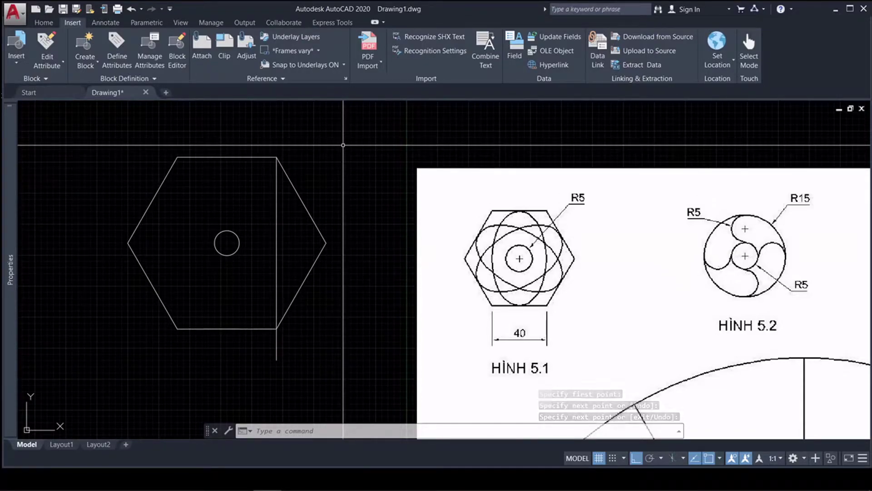
Draw an ellipse between the midpoints of the hexagon's top and bottom edges, wide enough to touch the vertical helper line.
type("EL")
key("Return")
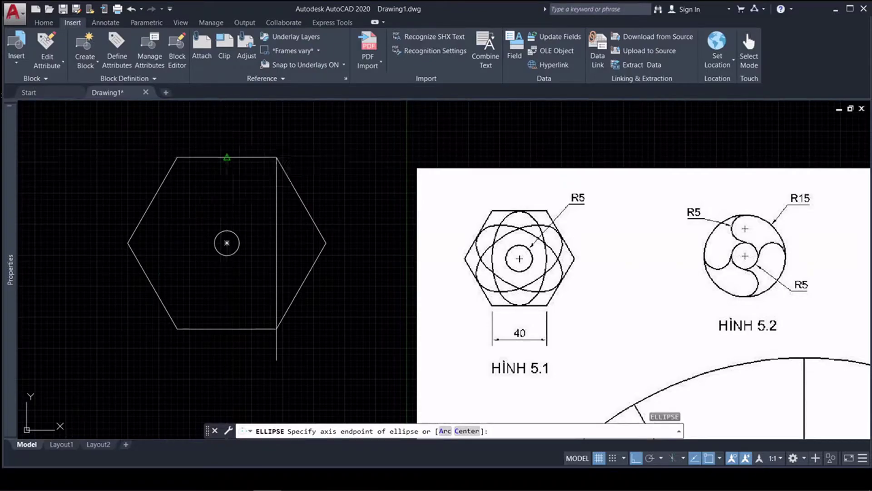
left_click(230, 151)
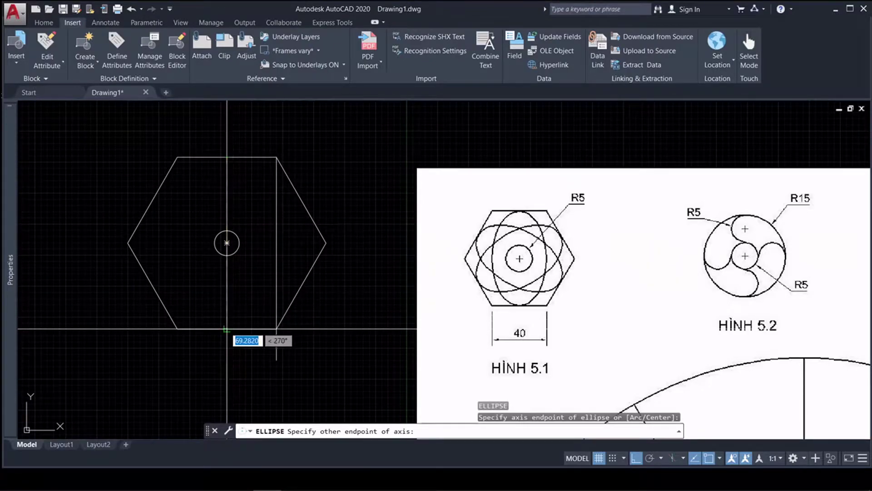
left_click(227, 328)
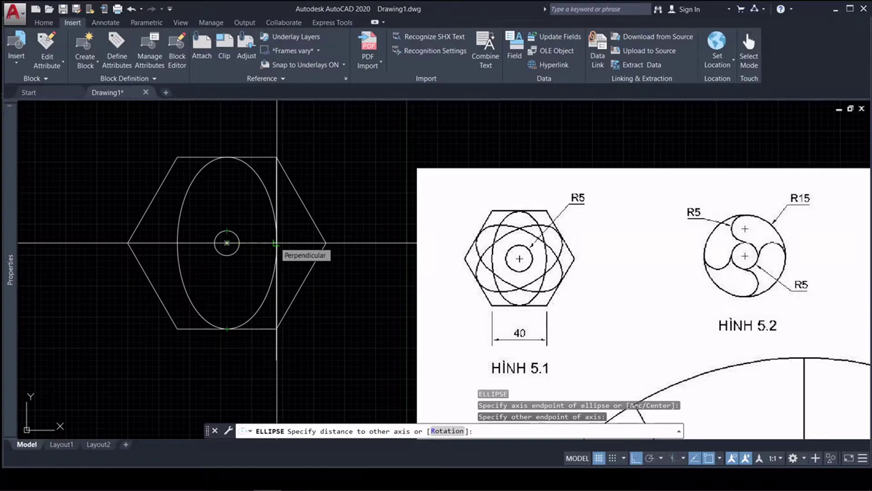
left_click(277, 243)
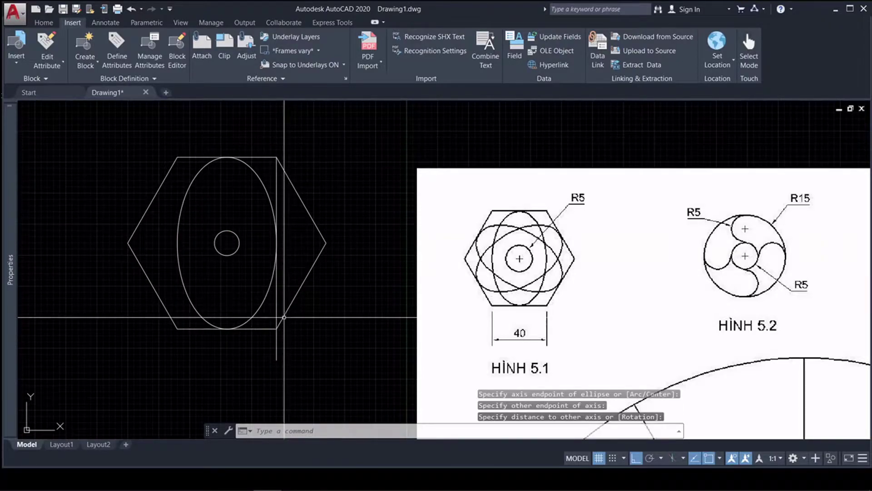
Delete the vertical helper line on the hexagon.
left_click(317, 348)
left_click(247, 358)
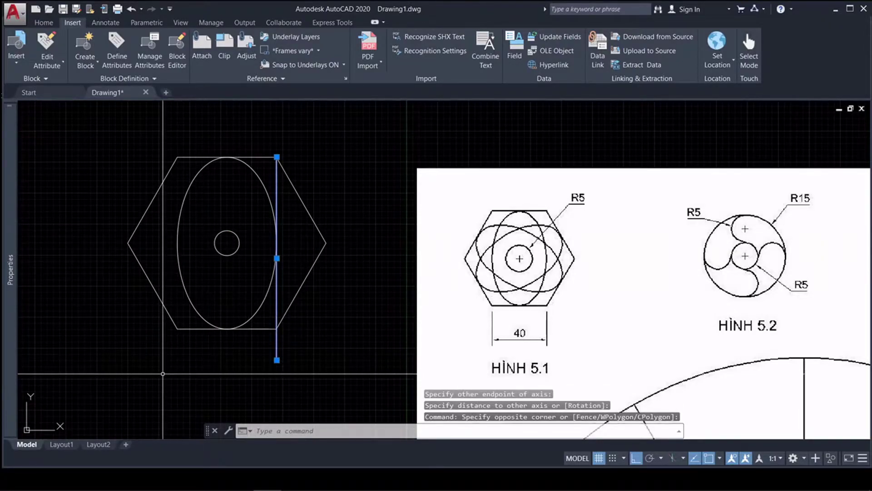
key("Delete")
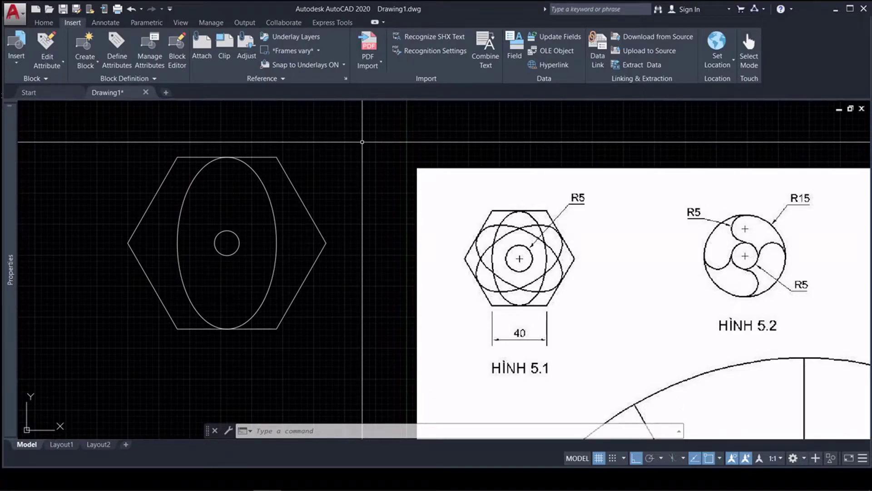
Create a polar array of the ellipse around the circle's centre with 6 items over 360 degrees.
type("AR")
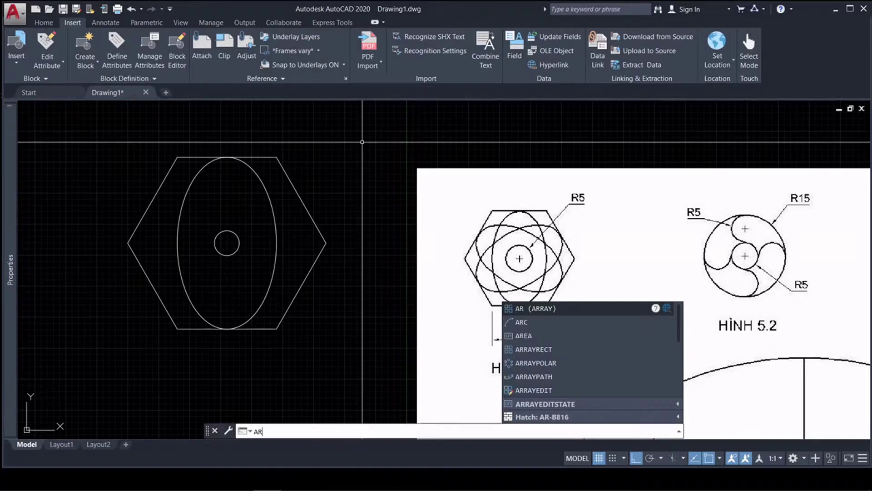
key("Return")
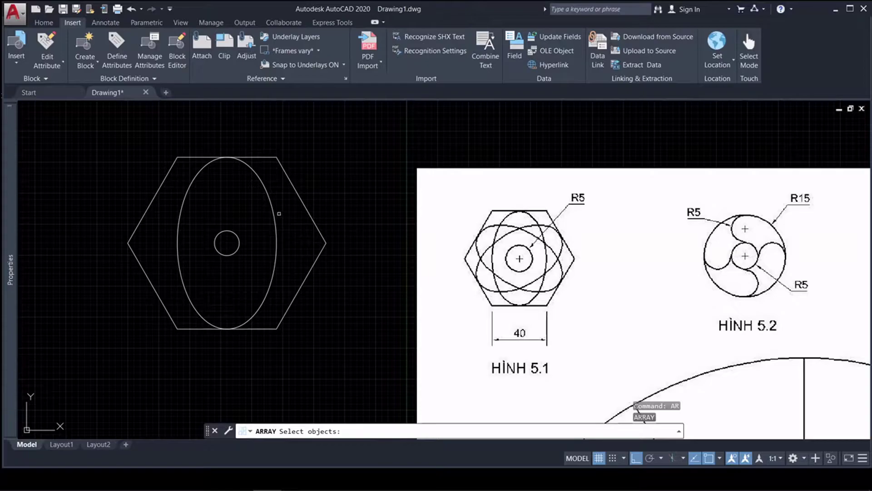
left_click(261, 181)
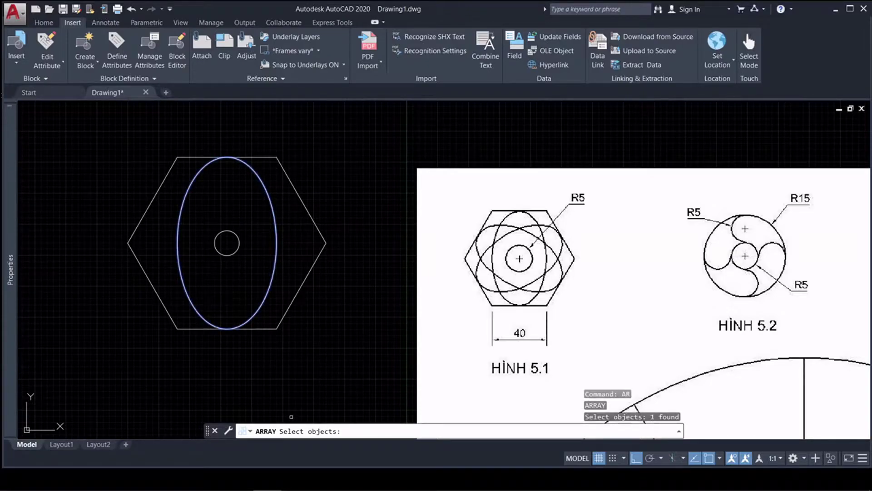
key("Return")
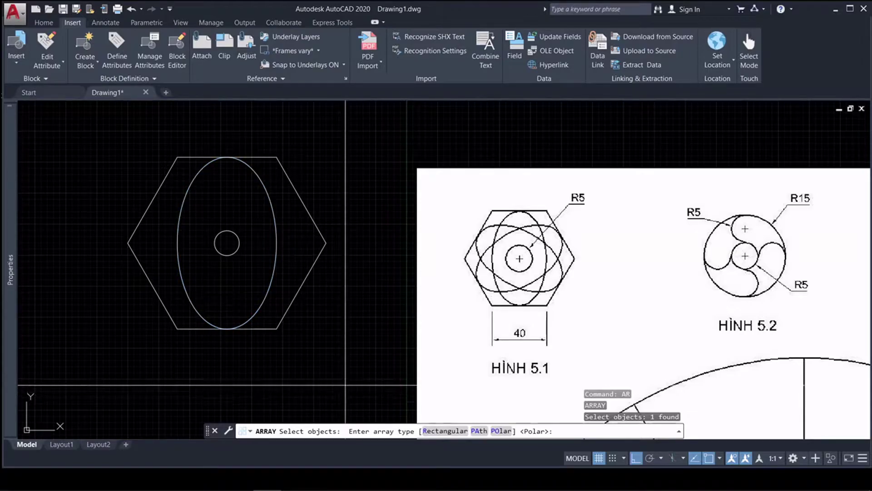
left_click(500, 430)
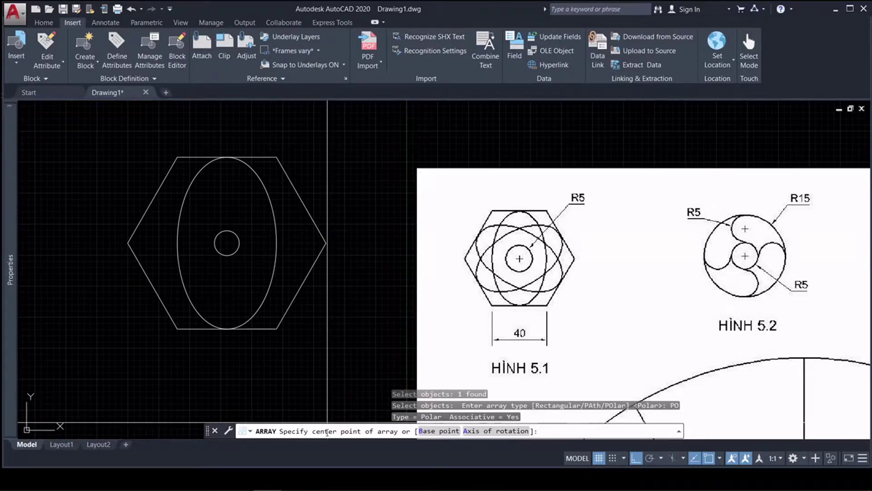
left_click(226, 243)
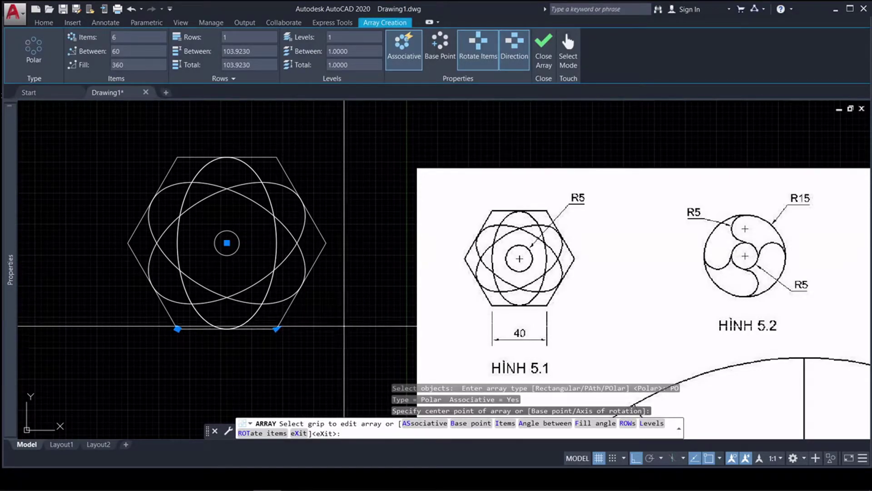
key("Return")
scroll(337, 304, "down", 3)
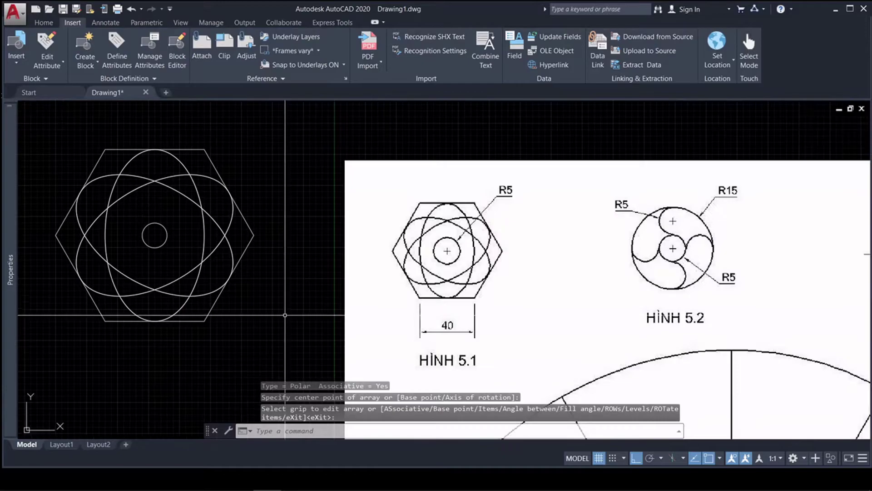
middle_click_drag(599, 294, 519, 257)
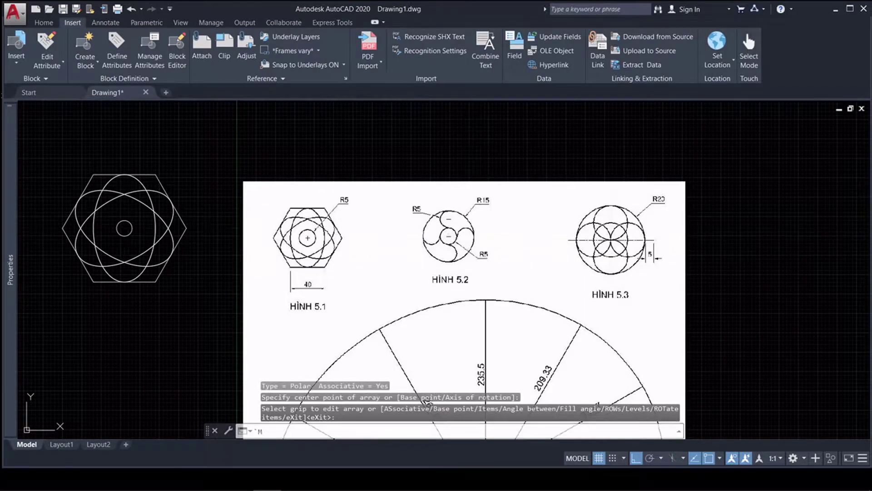
key("space")
left_click(471, 164)
left_click(440, 237)
key("space")
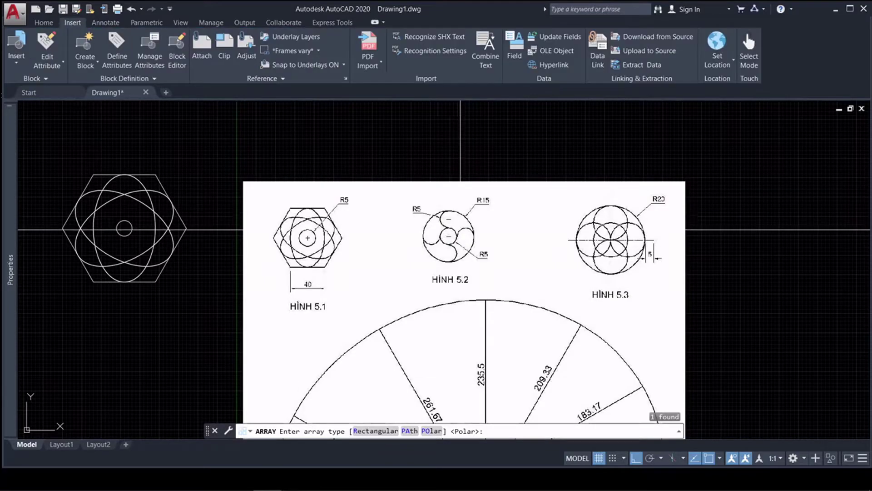
scroll(596, 352, "down", 2)
type("M")
key("space")
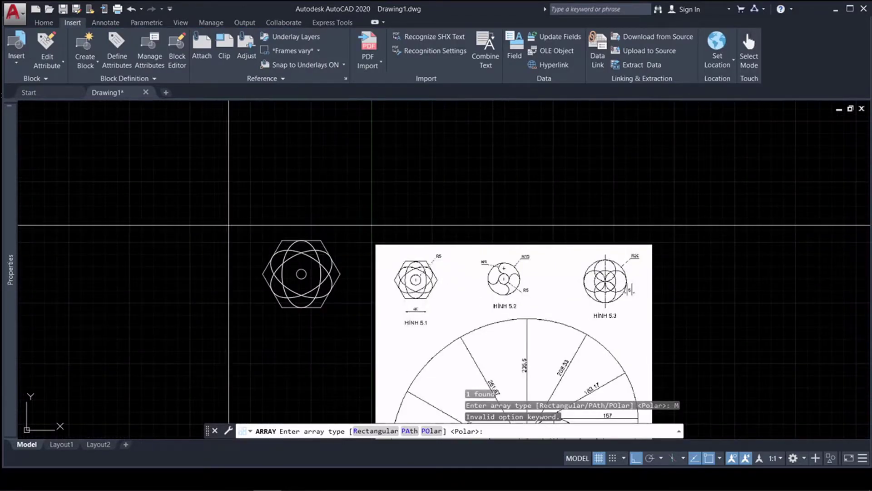
key("Escape")
Move the complete hexagon figure straight up until it lies higher than the reference sheet's top edge.
type("M")
key("space")
left_click(255, 232)
left_click(341, 335)
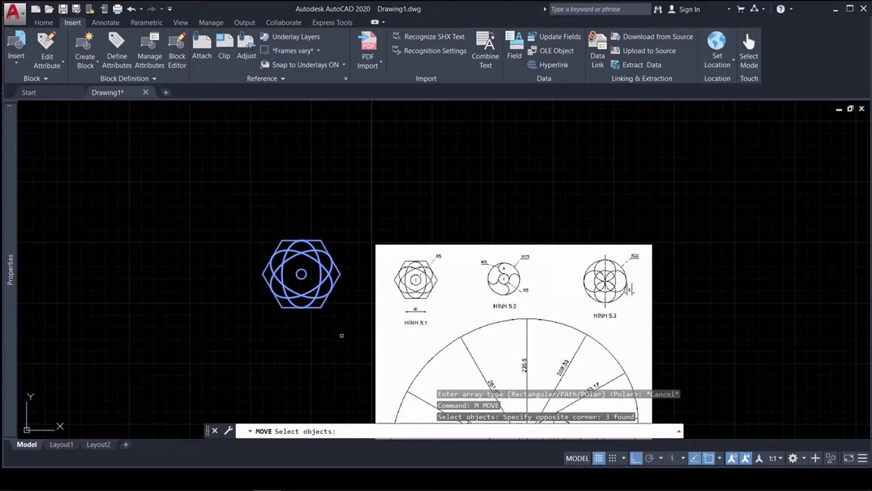
key("space")
left_click(342, 244)
left_click(352, 171)
Move the complete hexagon figure horizontally so it sits directly above HÌNH 5.1 on the reference sheet.
key("space")
left_click(227, 138)
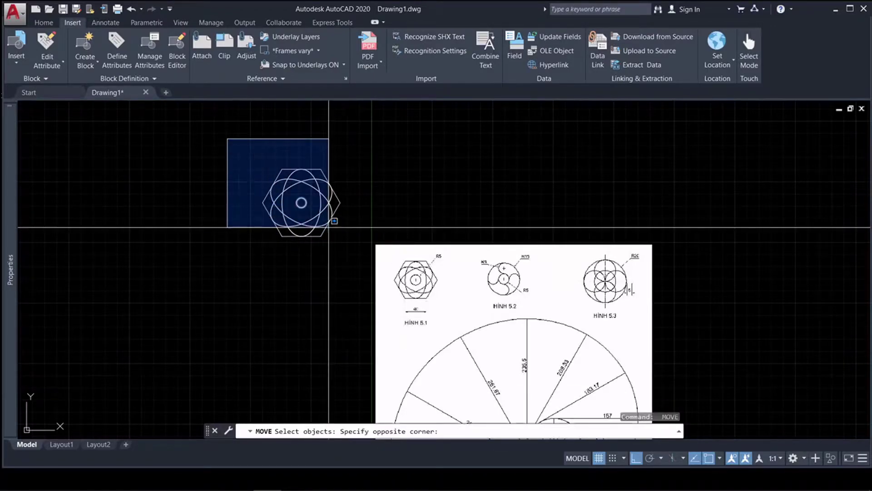
left_click(328, 227)
key("space")
left_click(366, 170)
left_click(474, 173)
scroll(542, 239, "up", 5)
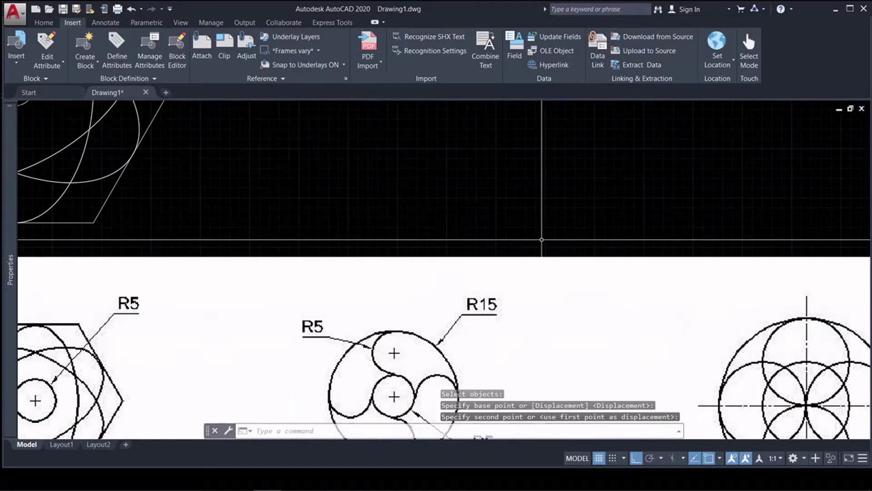
Draw a circle of radius 15 in the empty space above HÌNH 5.2 on the reference sheet.
scroll(500, 275, "down", 2)
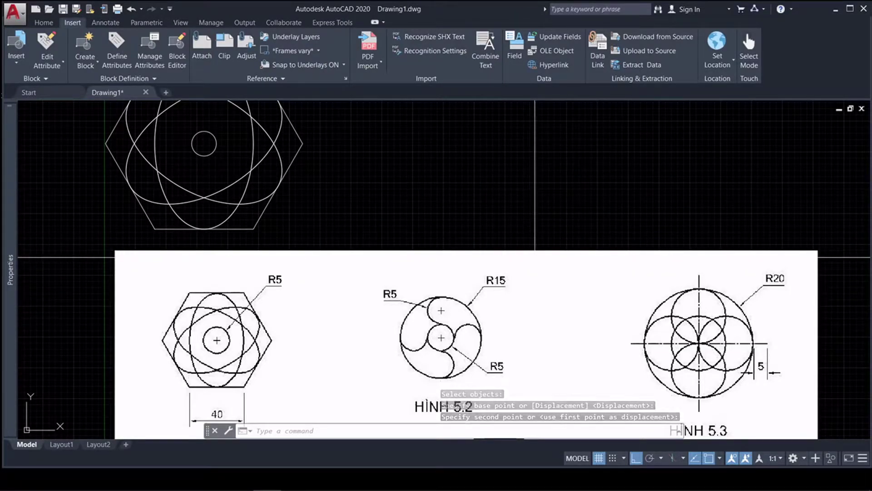
scroll(409, 272, "down", 2)
scroll(418, 200, "up", 2)
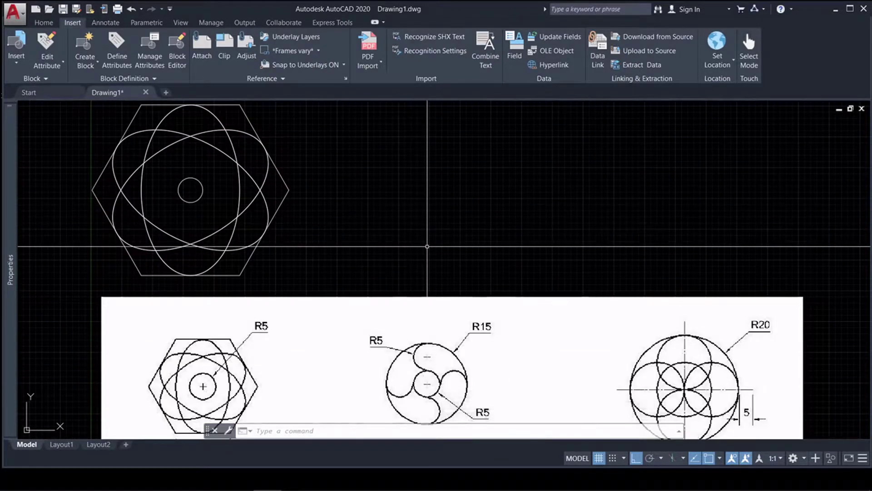
type("c")
key("space")
left_click(426, 200)
type("1")
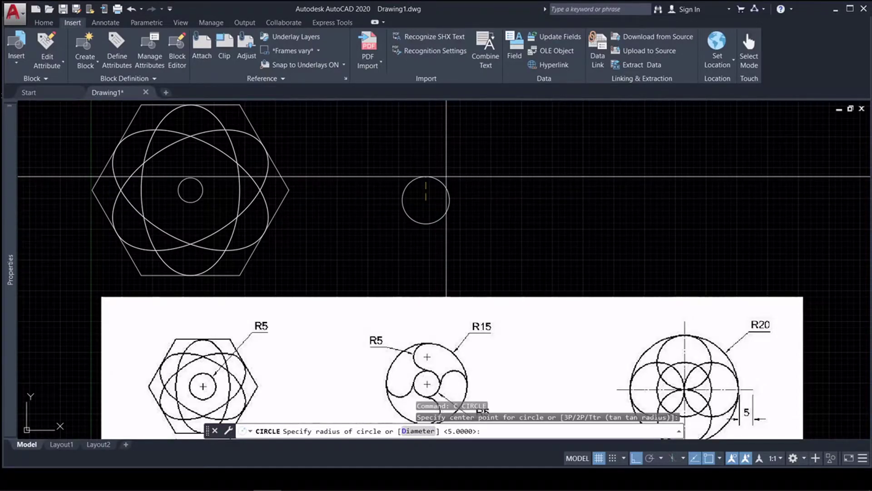
type("5")
key("Return")
middle_click_drag(499, 210, 509, 181)
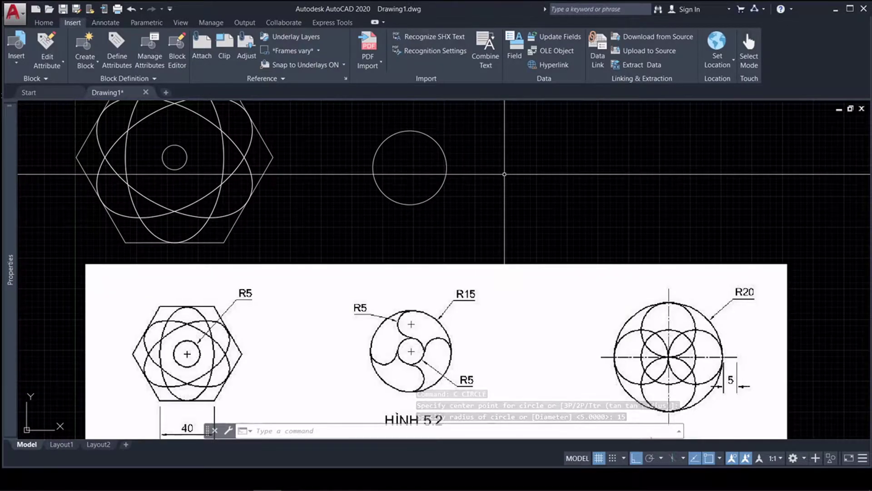
Draw a concentric circle of radius 5 inside the radius 15 circle.
type("c")
key("space")
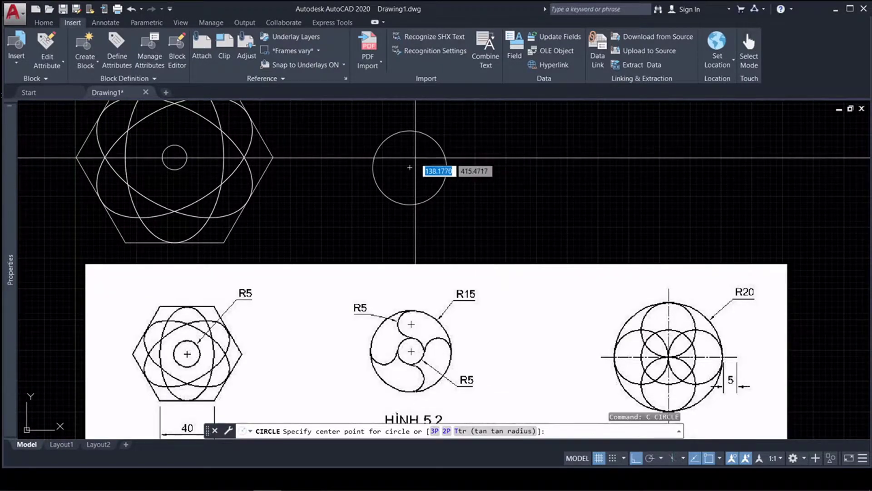
left_click(410, 168)
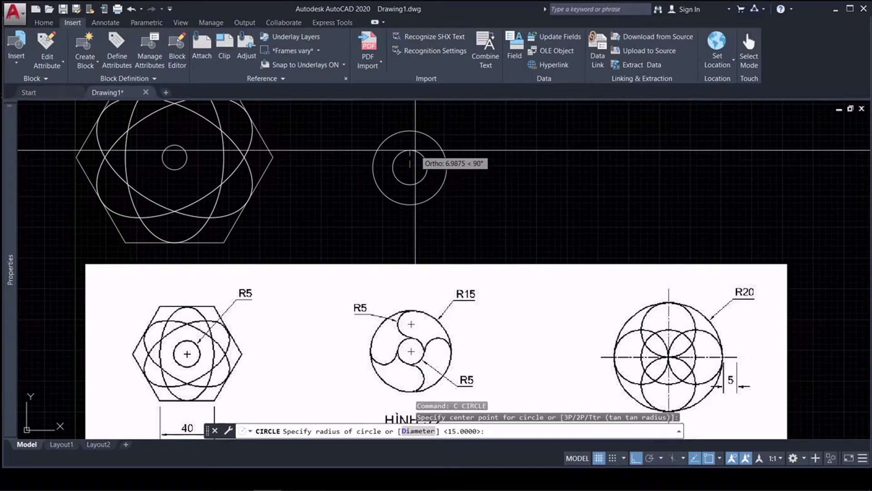
key("Return")
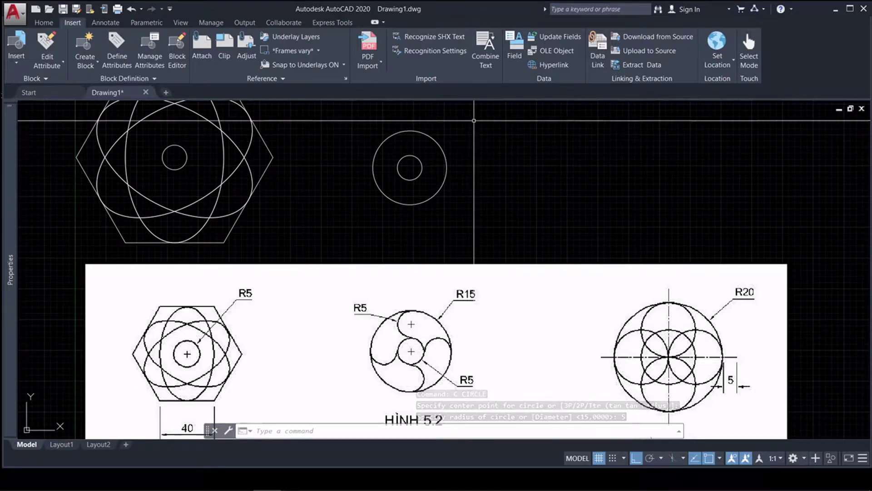
Draw a start-end-radius arc of radius 5 from the outer circle's top quadrant to the inner circle's top quadrant.
left_click(44, 23)
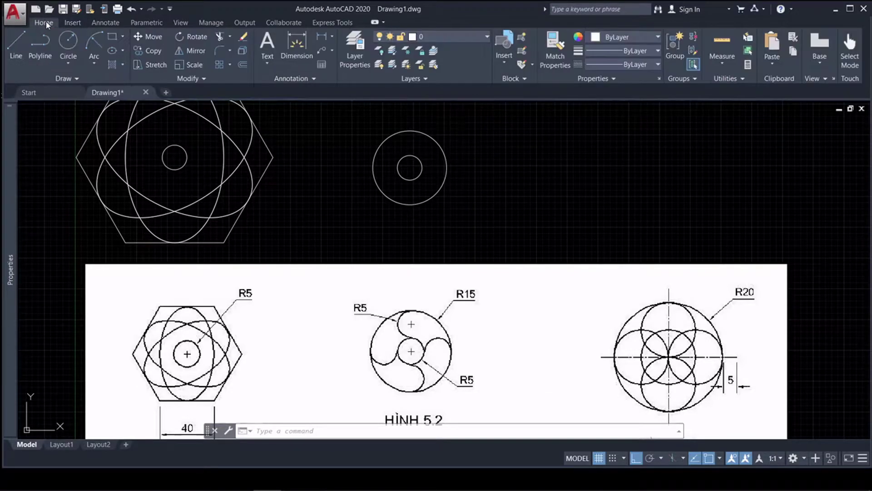
left_click(95, 64)
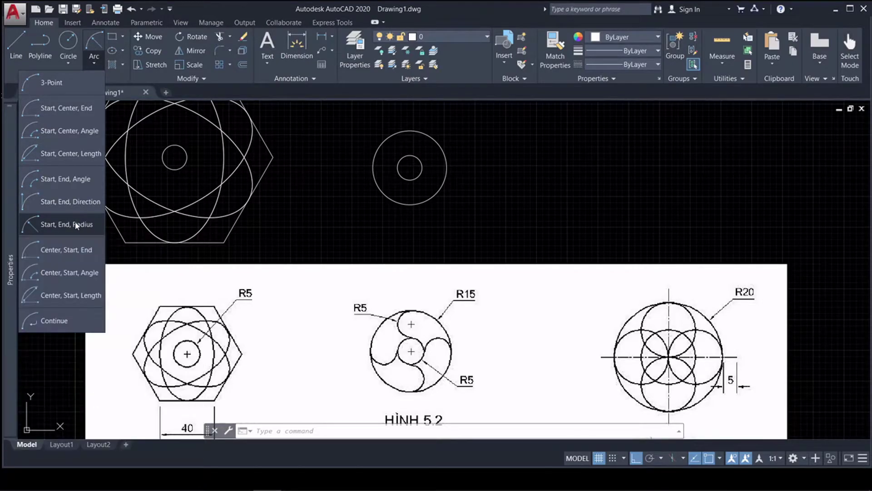
left_click(77, 225)
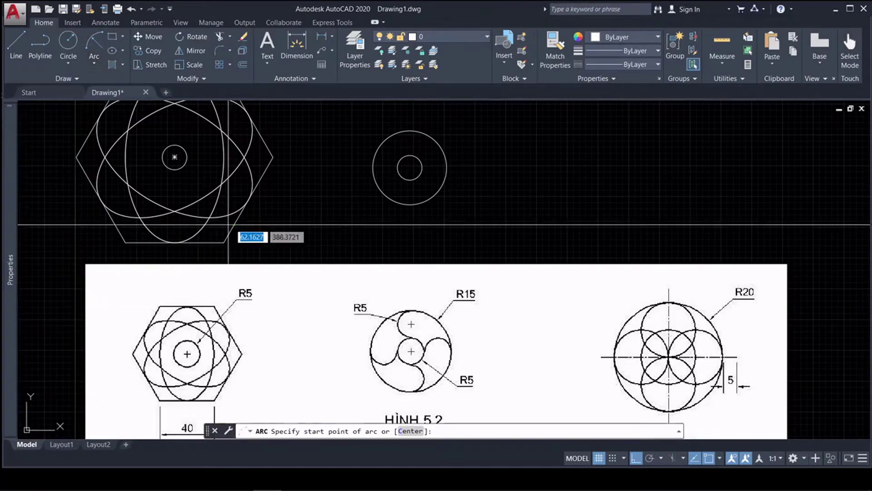
left_click(409, 131)
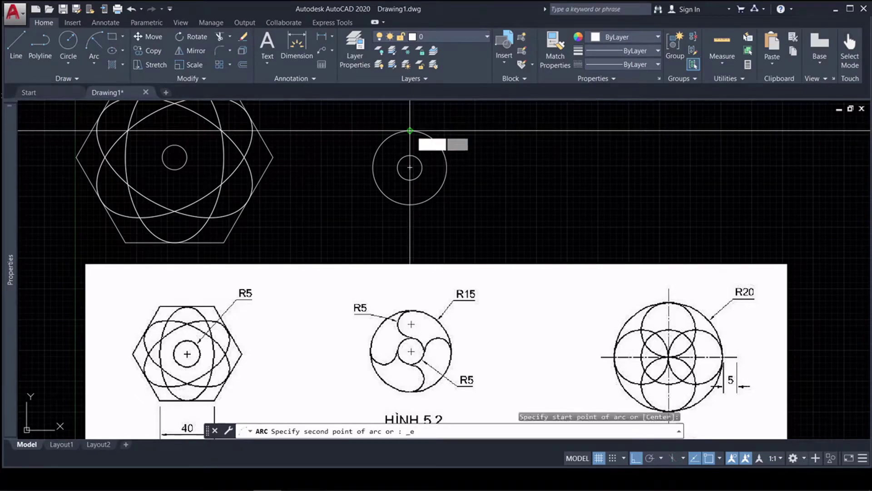
left_click(410, 156)
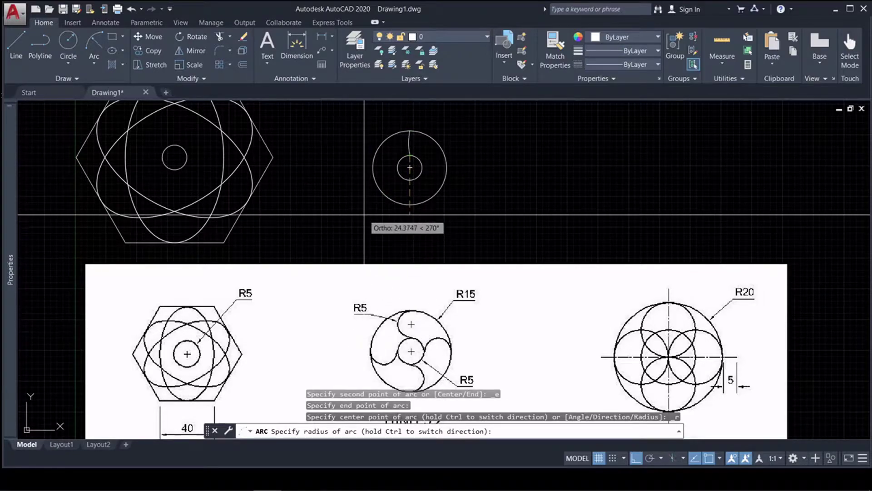
type("5")
key("Return")
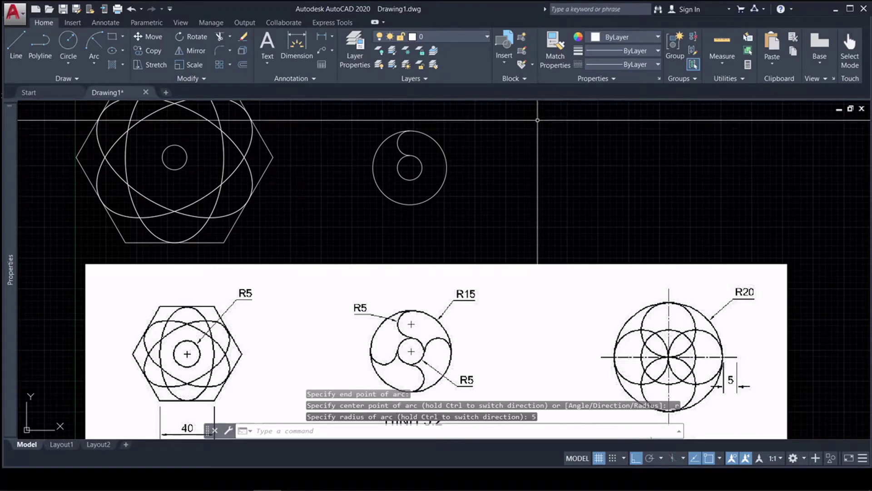
Create a polar array of the small arc around the circles' common centre with 4 items.
type("AR")
key("Return")
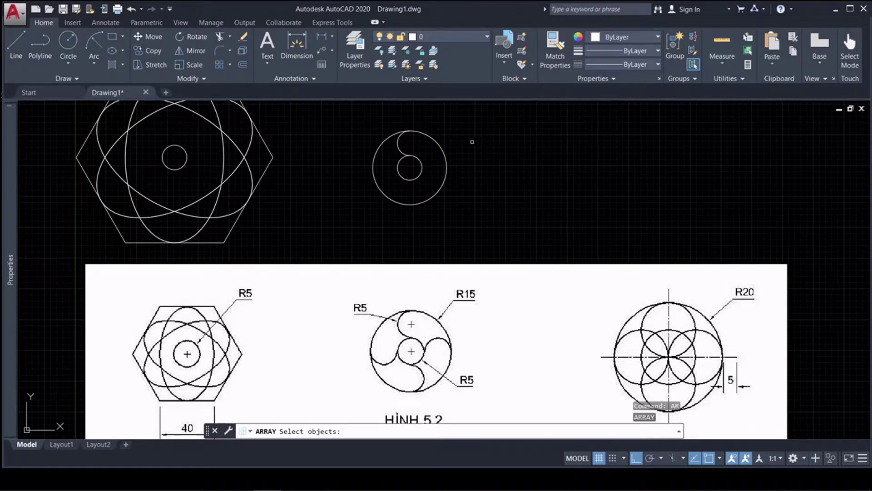
left_click(398, 149)
key("Return")
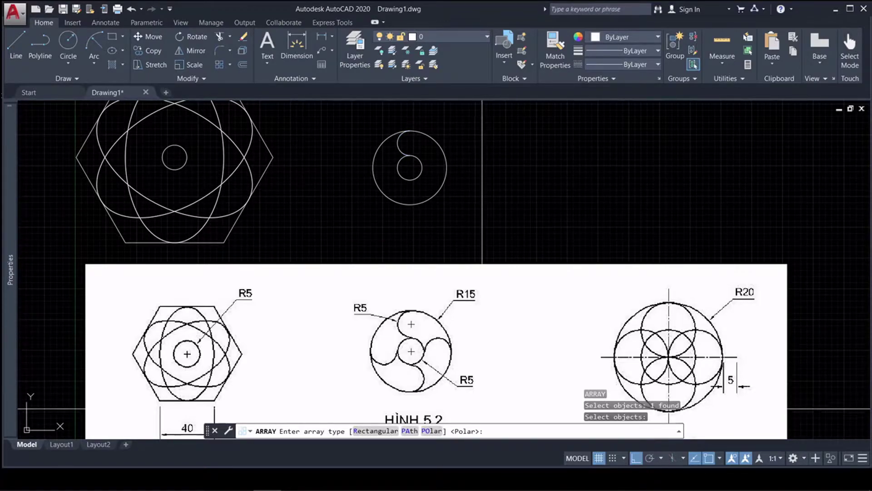
key("Return")
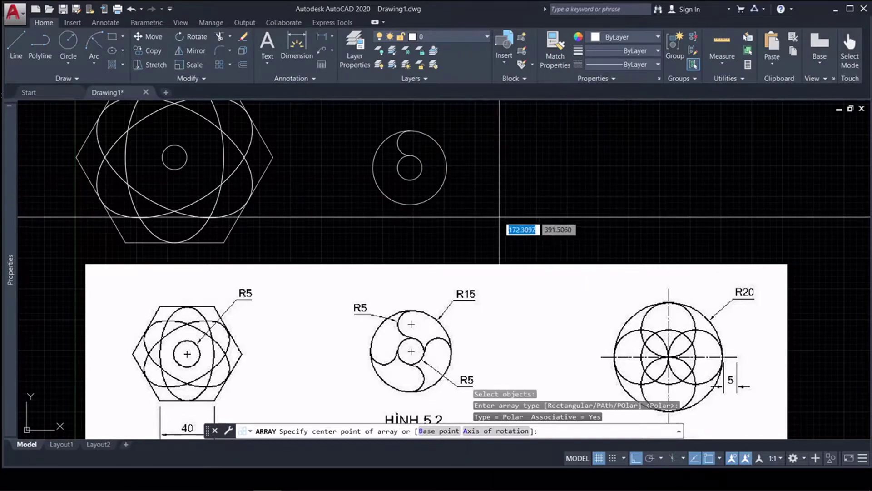
left_click(410, 168)
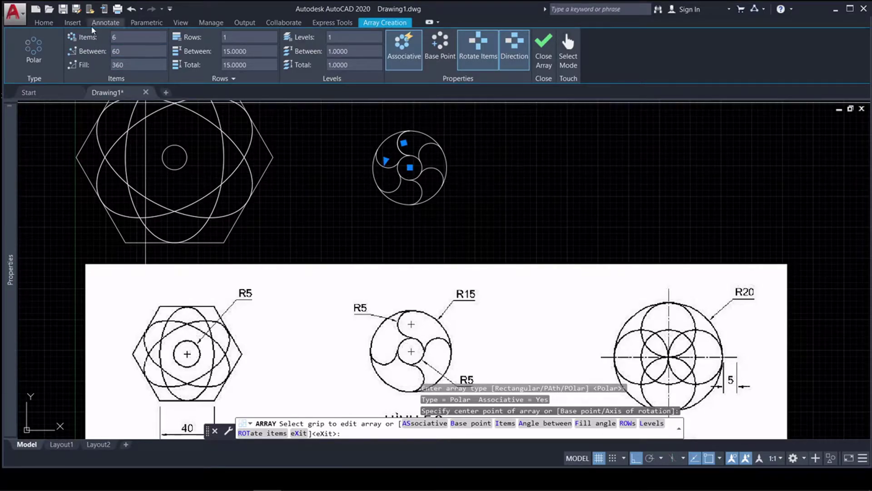
left_click_drag(129, 36, 109, 37)
type("4")
key("Return")
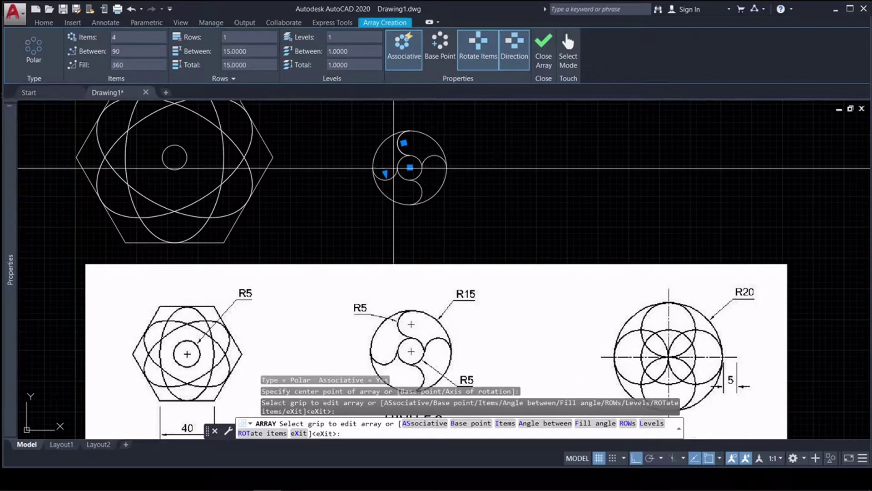
left_click(549, 57)
Draw a circle of radius 20 in the empty space above HÌNH 5.3 on the reference sheet.
middle_click_drag(544, 187, 453, 176)
scroll(453, 176, "down", 2)
scroll(539, 157, "up", 2)
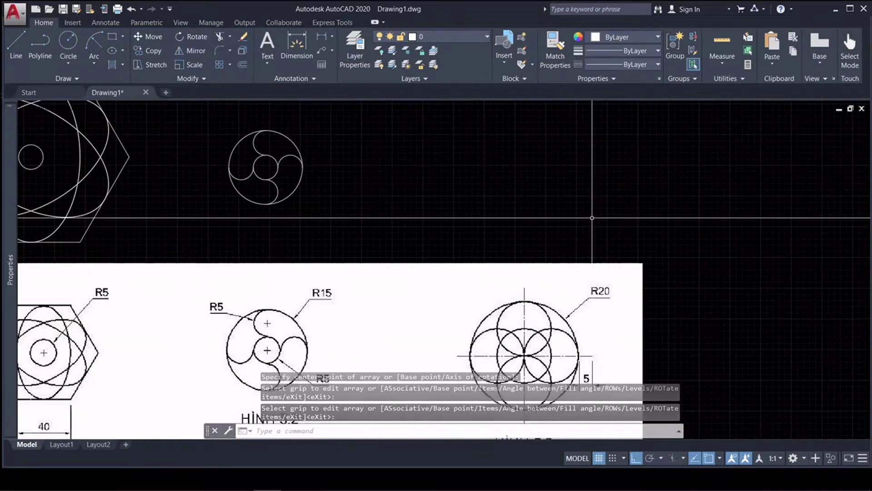
scroll(510, 182, "down", 2)
scroll(510, 193, "up", 2)
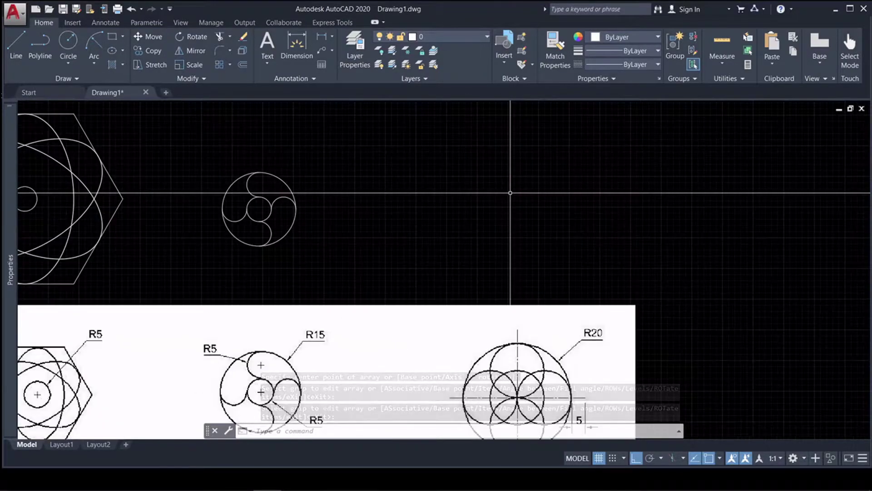
type("c")
key("Return")
left_click(486, 213)
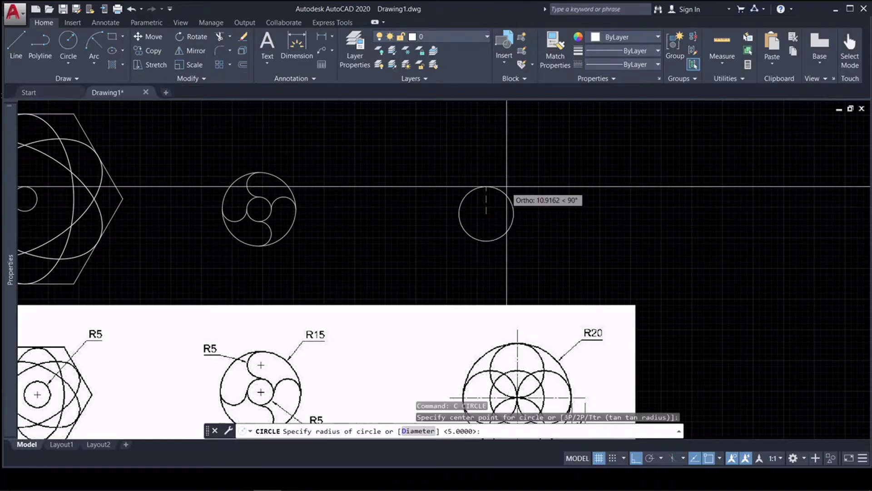
type("20")
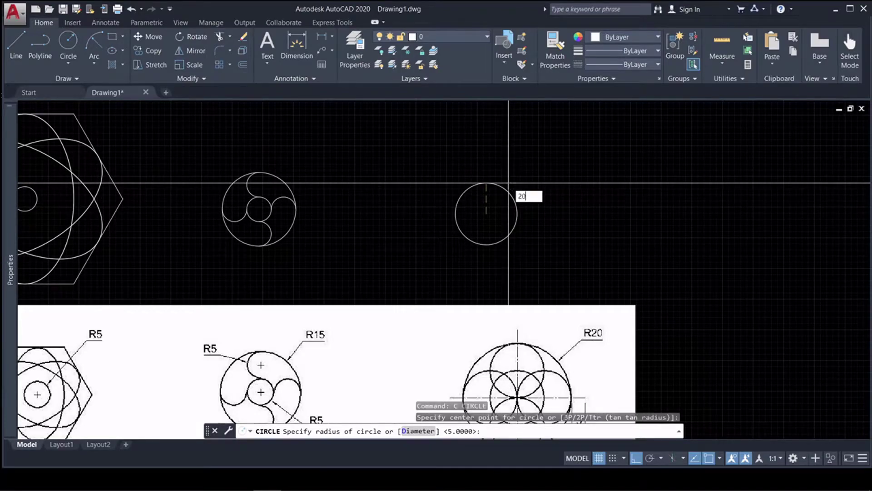
key("Return")
middle_click_drag(605, 221, 608, 190)
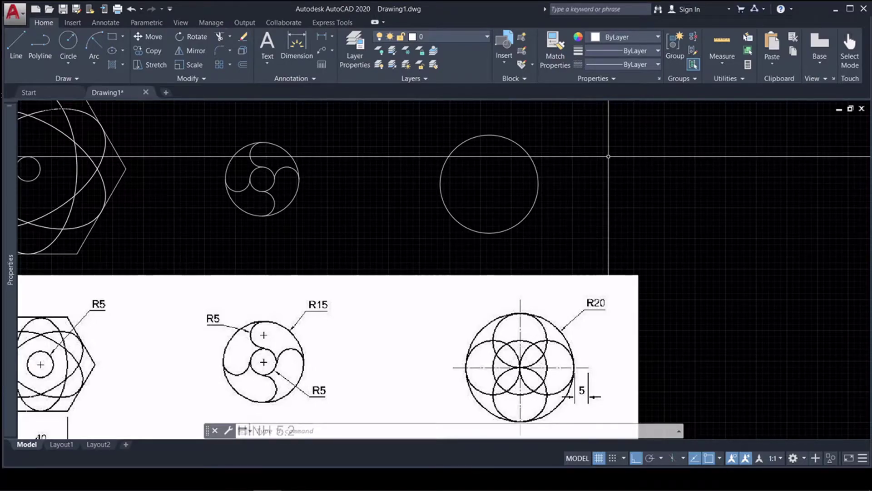
Draw a two-point circle from the radius 20 circle's centre to its right quadrant.
type("c")
key("Return")
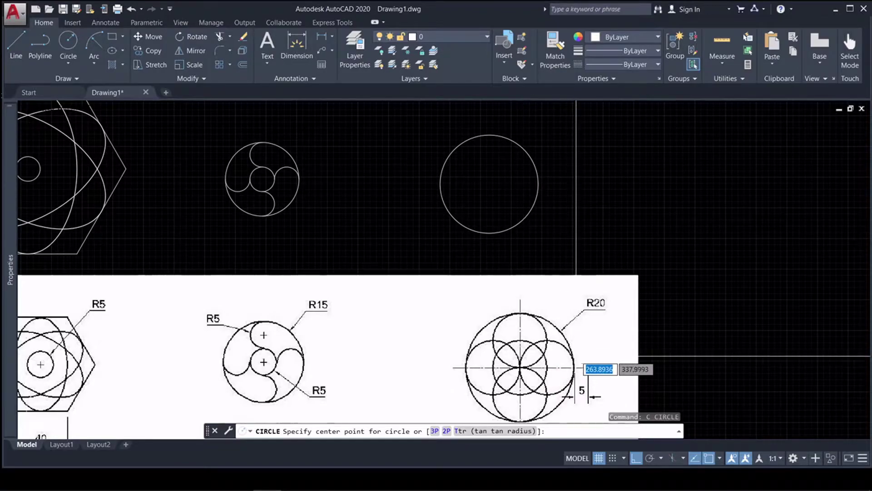
left_click(69, 66)
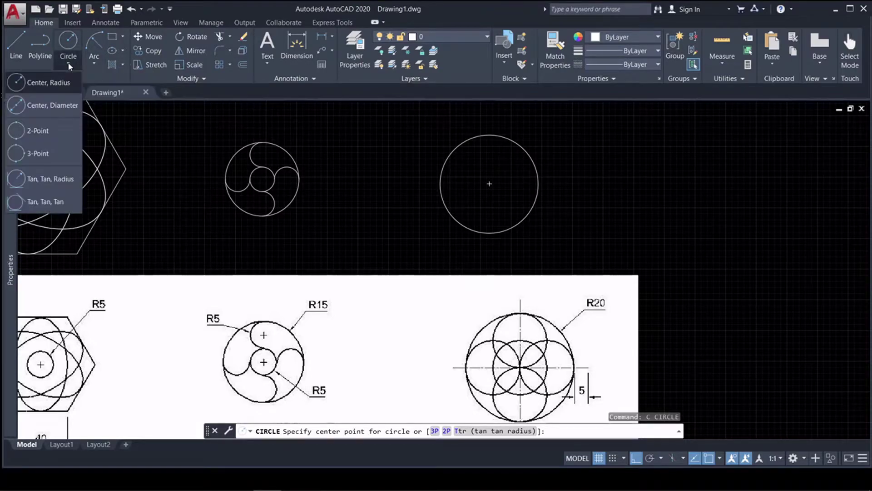
left_click(37, 131)
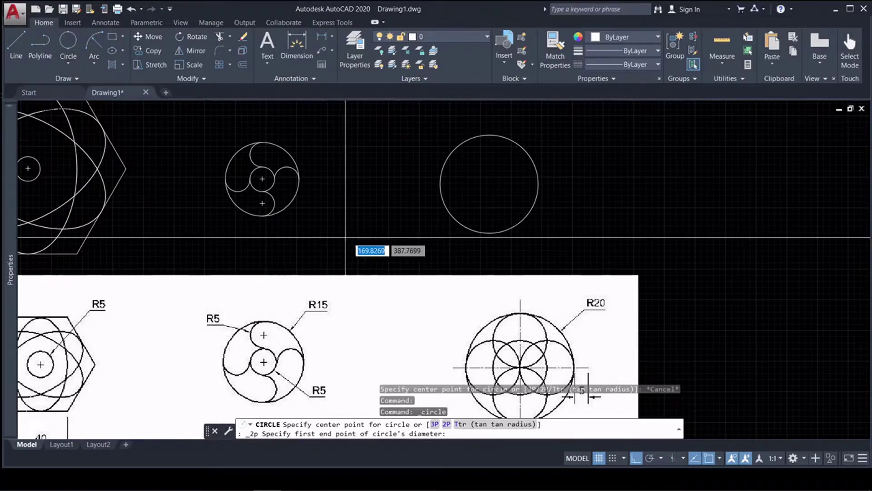
left_click(489, 183)
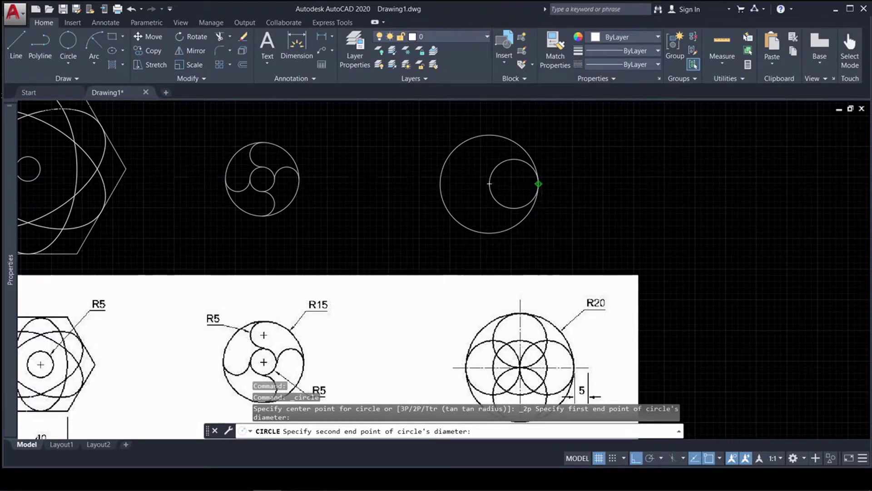
left_click(538, 183)
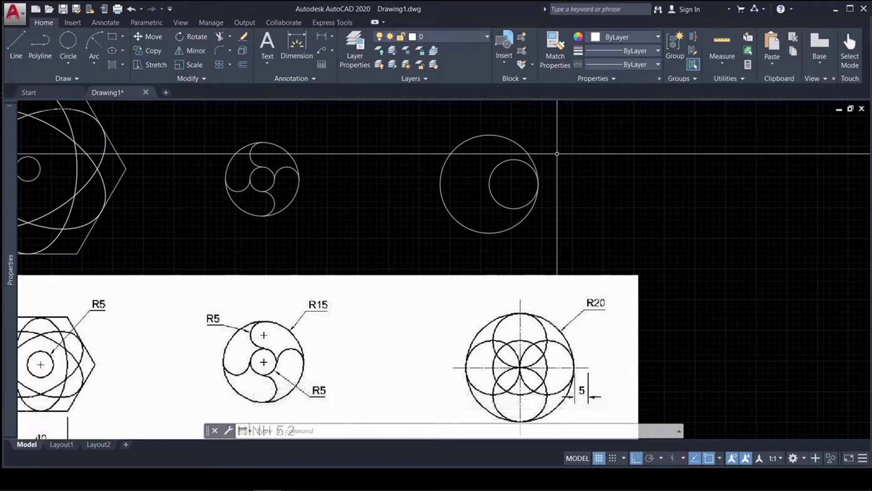
Copy the small circle by its centre to the large circle's centre and to the central copy's left quadrant.
type("c")
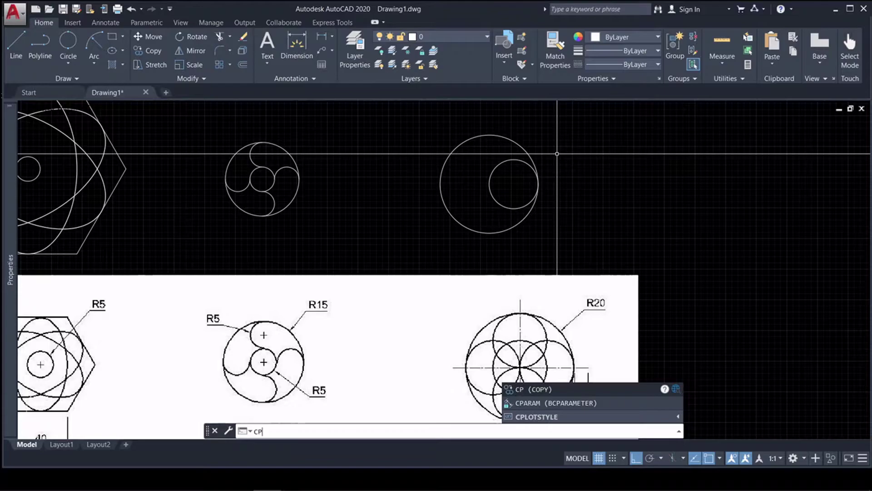
key("Return")
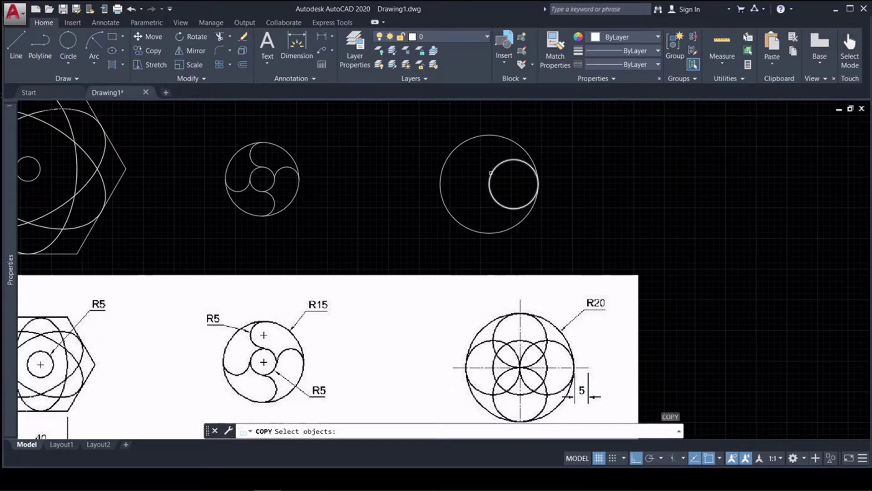
left_click(492, 173)
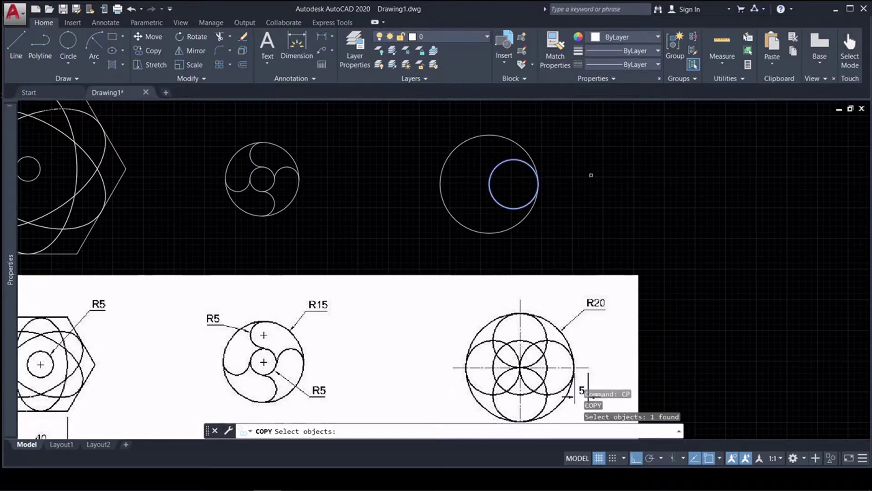
key("Return")
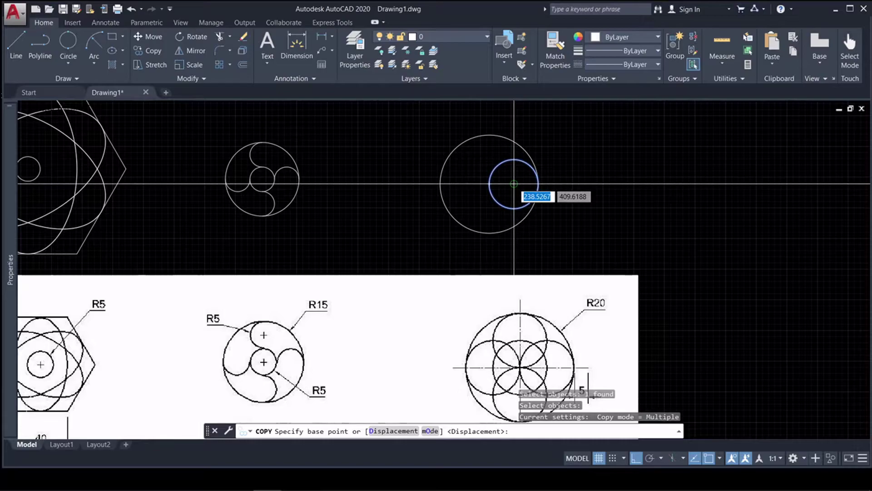
left_click(514, 184)
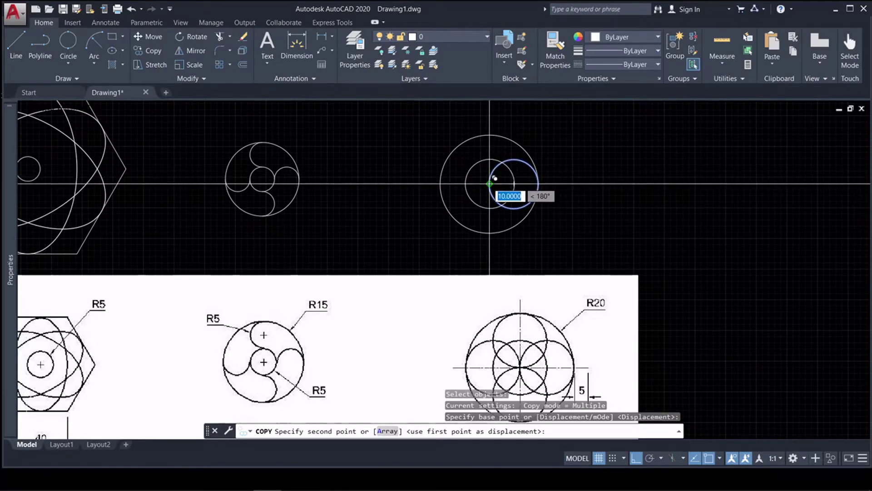
left_click(466, 184)
key("Return")
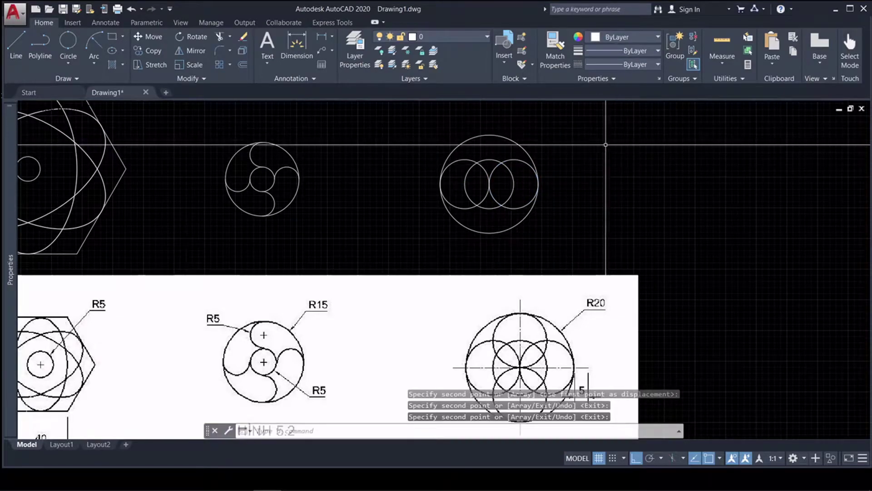
Copy the central small circle by its centre to its own top and bottom quadrants.
type("co")
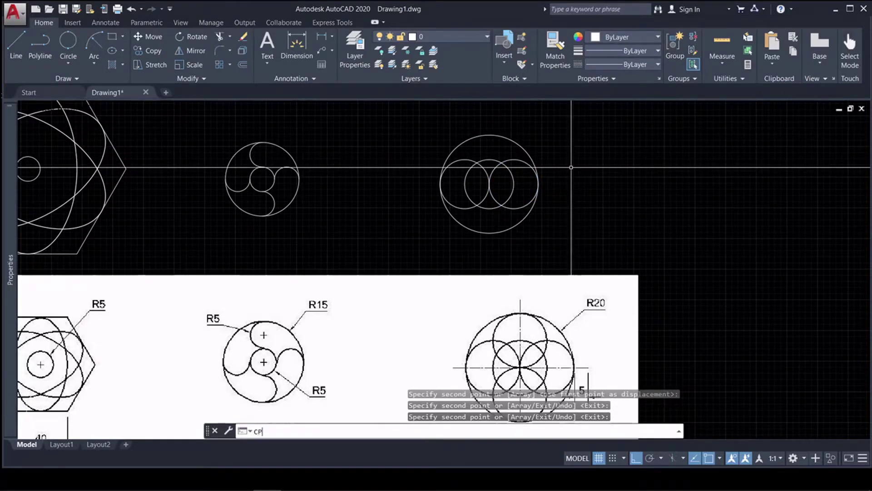
key("Return")
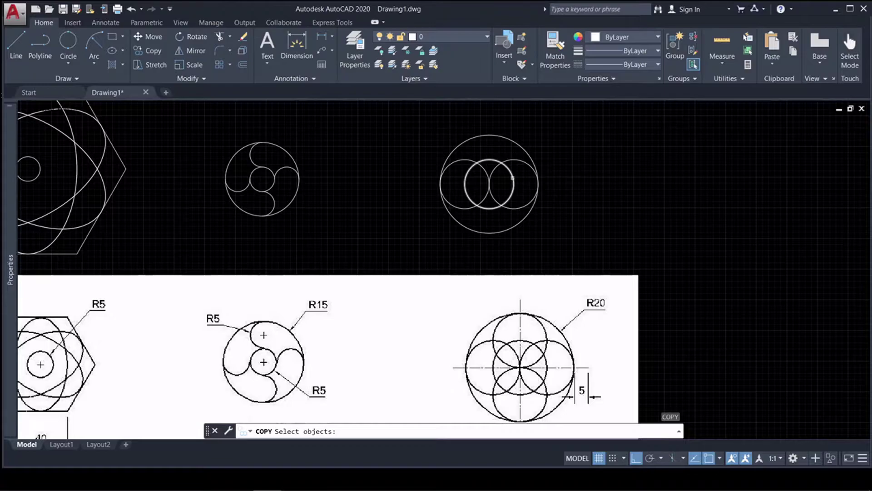
left_click(512, 177)
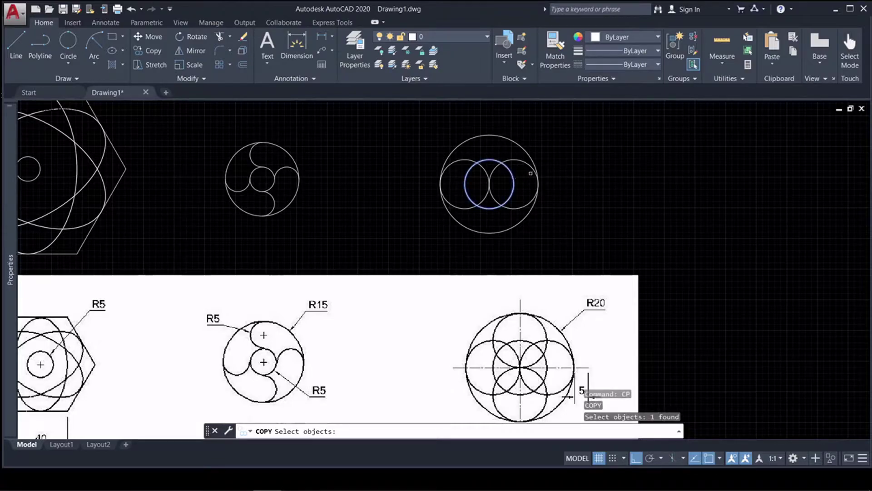
key("Return")
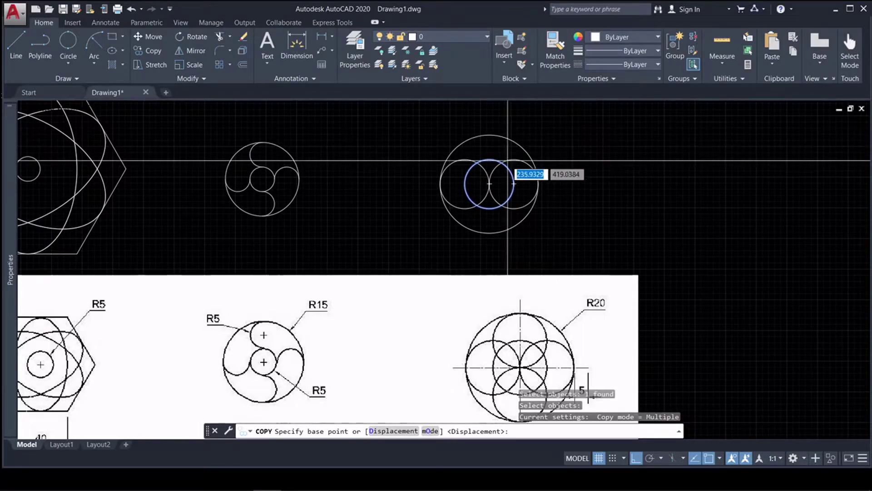
left_click(489, 184)
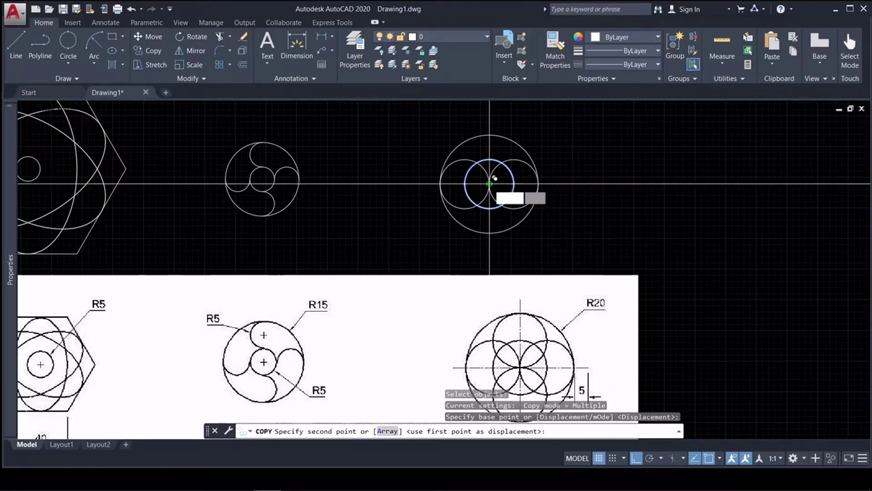
left_click(489, 159)
left_click(489, 207)
key("Return")
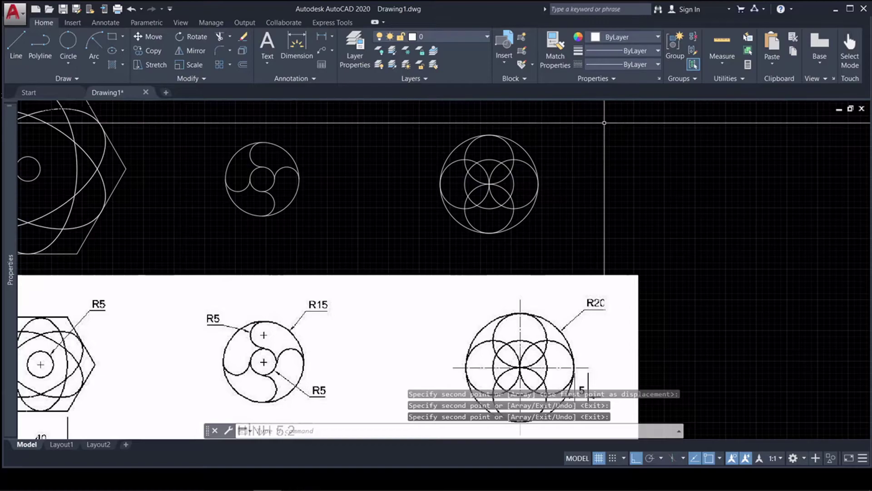
Draw a horizontal line 50 long in the empty space to the right of the radius 20 figure.
middle_click_drag(621, 173, 602, 152)
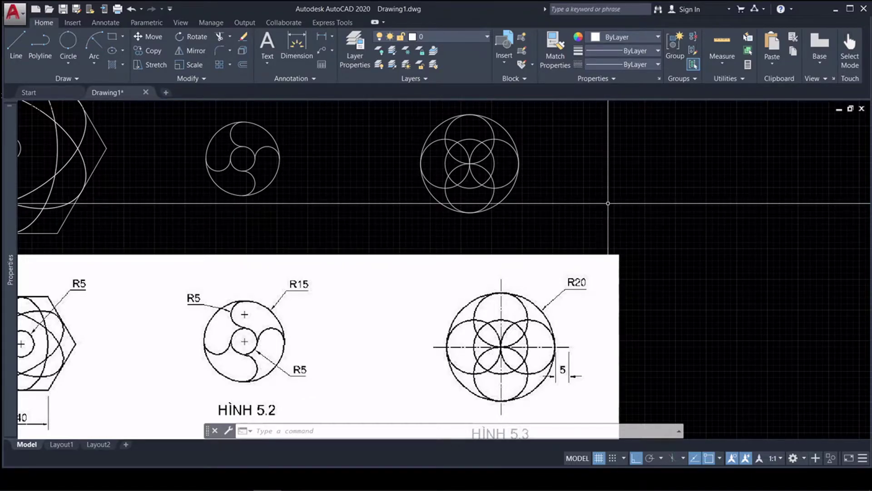
type("L")
key("Return")
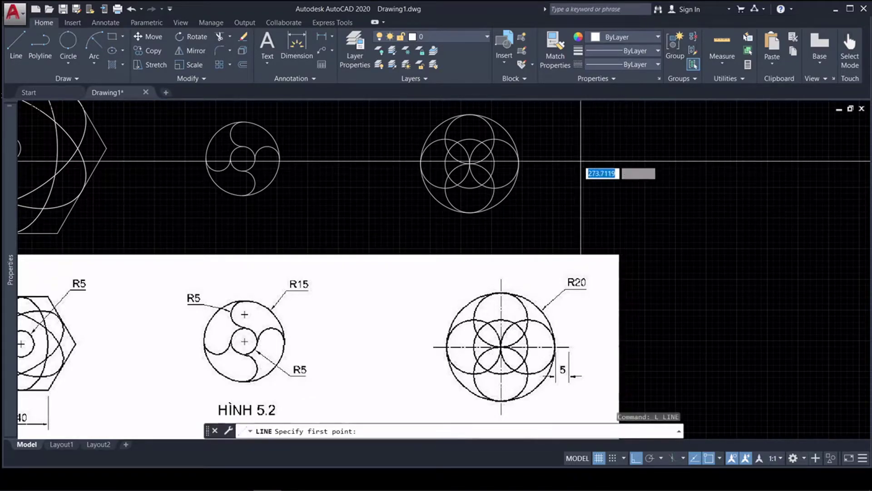
left_click(565, 159)
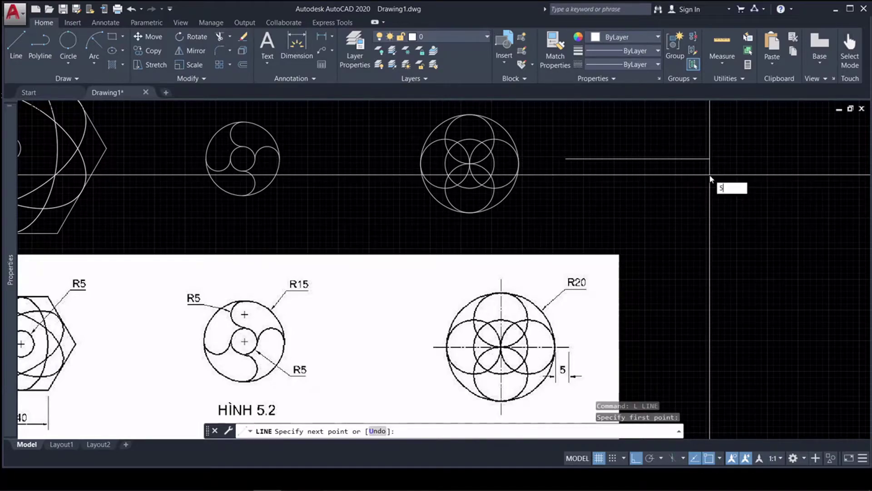
key("Return")
key("Return")
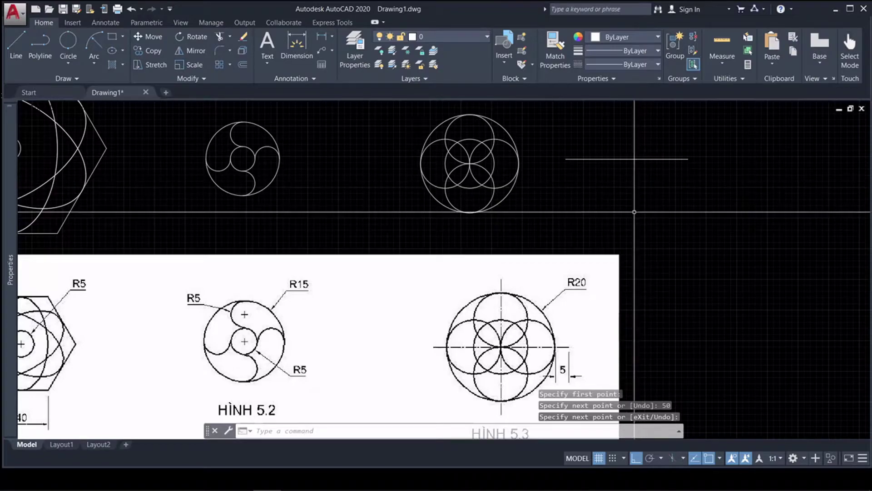
Rotate a copy of the horizontal line by 90 degrees about its midpoint, keeping the original.
type("RO")
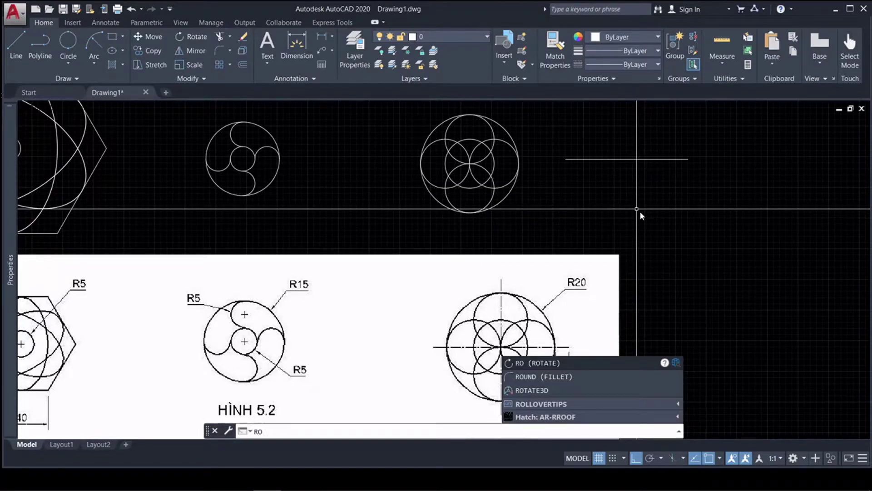
key("Return")
left_click(630, 159)
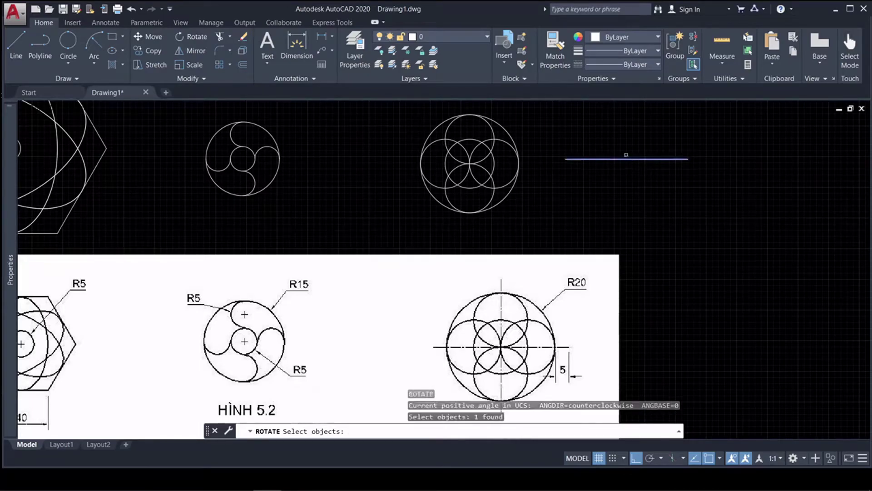
key("Return")
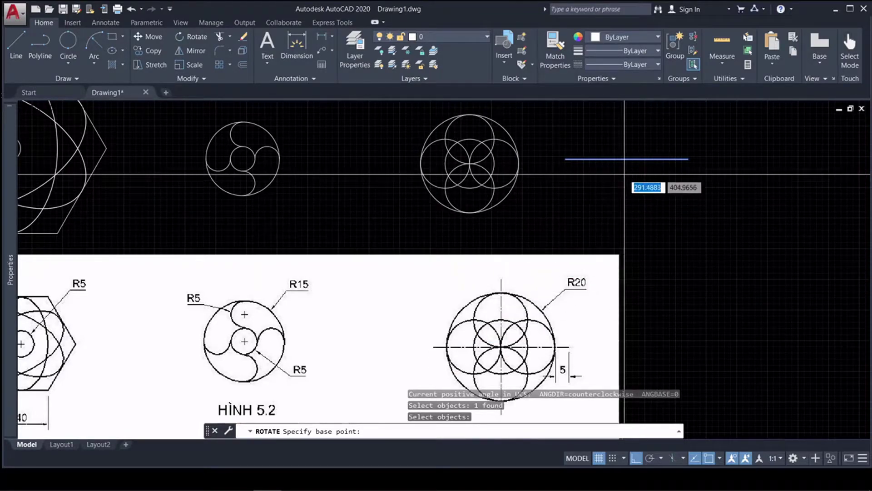
left_click(627, 159)
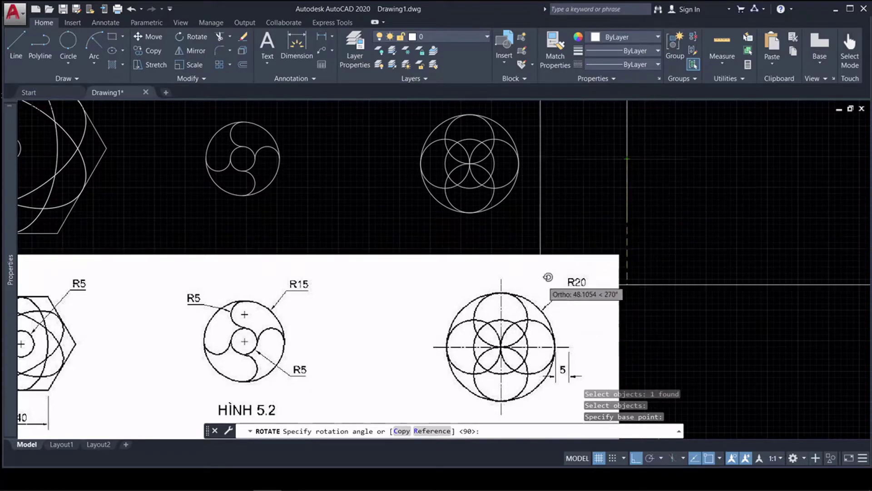
left_click(402, 431)
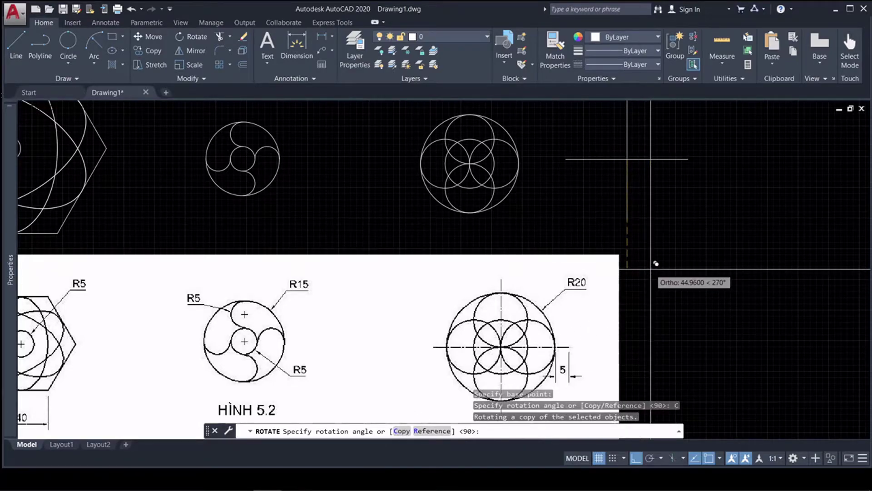
type("90")
key("Return")
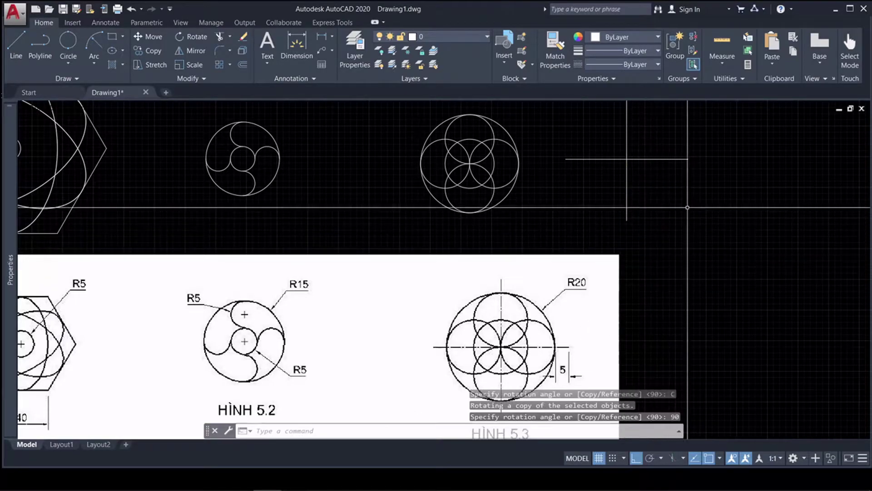
scroll(667, 247, "down", 1)
scroll(648, 232, "up", 1)
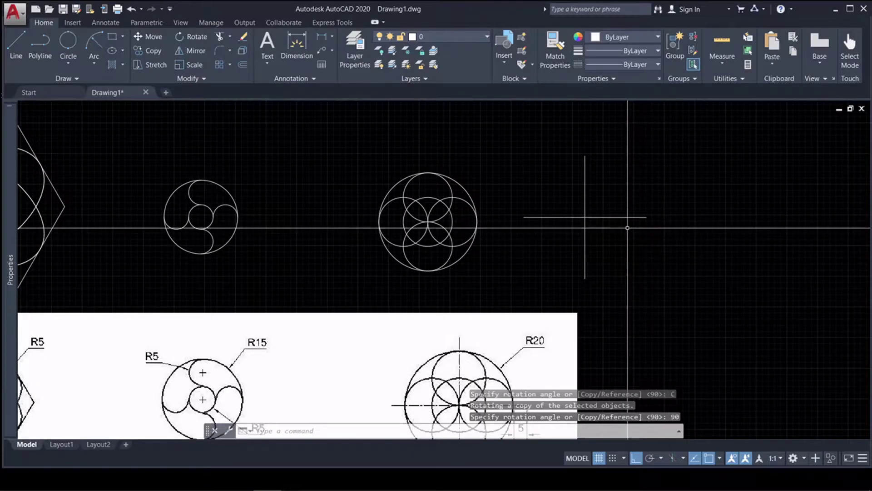
left_click(636, 255)
left_click(573, 197)
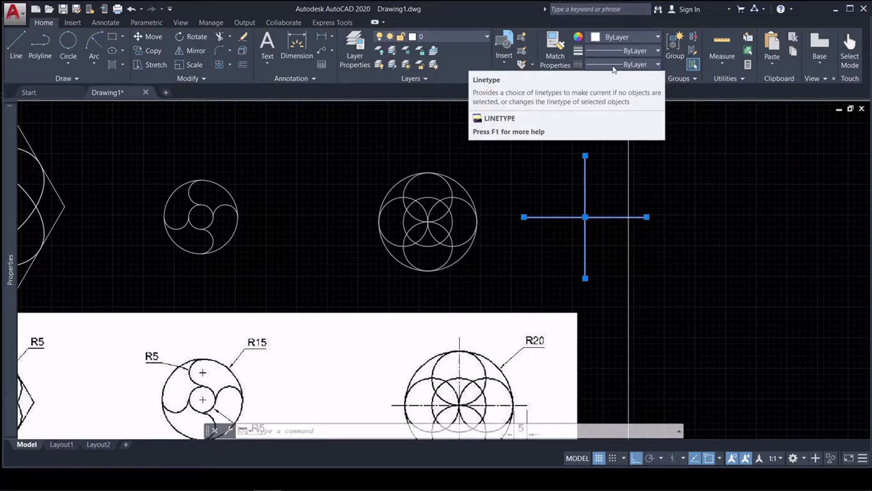
left_click(658, 65)
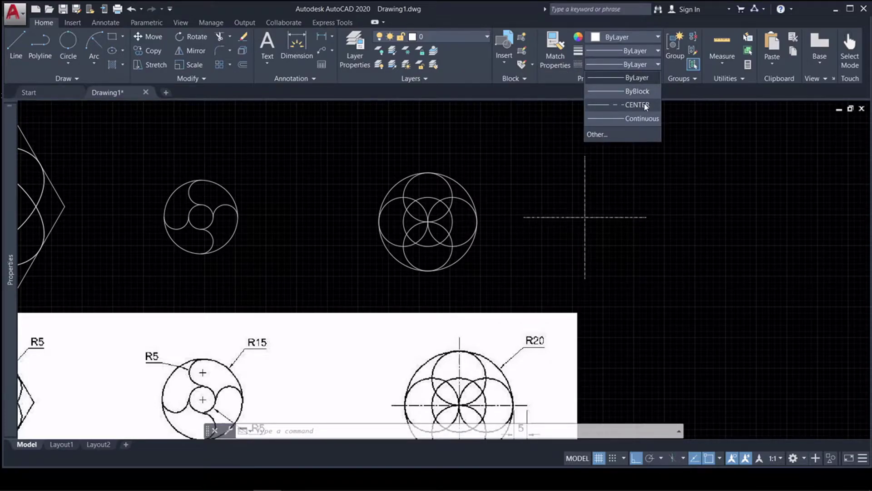
left_click(599, 135)
left_click(529, 145)
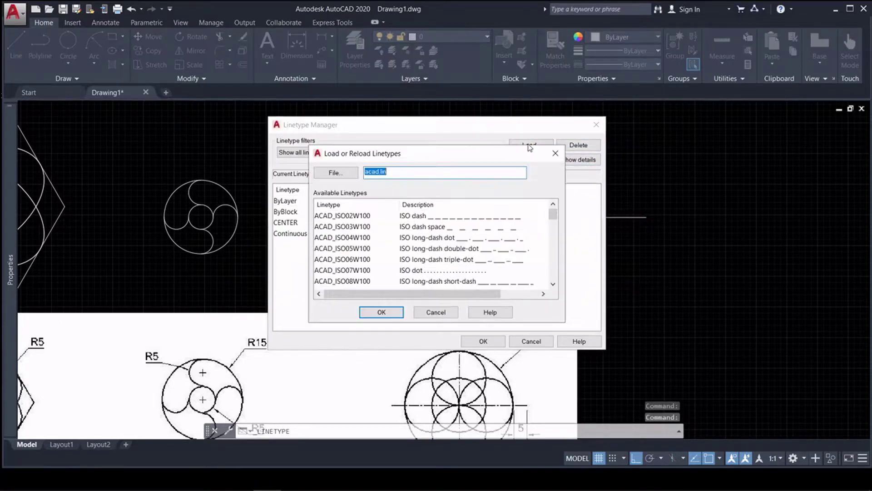
scroll(426, 261, "down", 4)
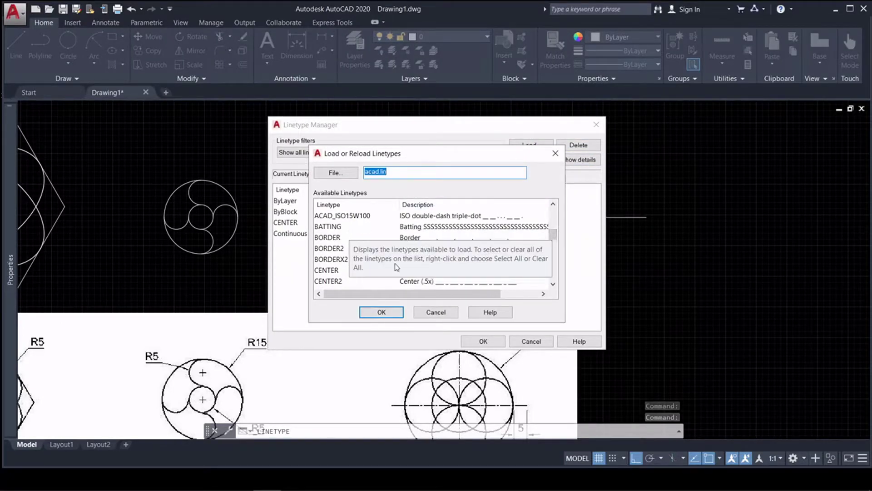
left_click(336, 271)
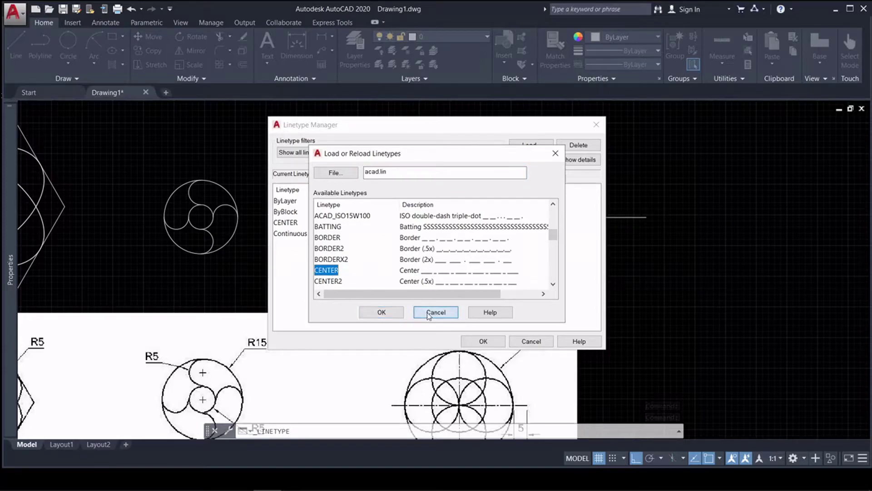
left_click(428, 314)
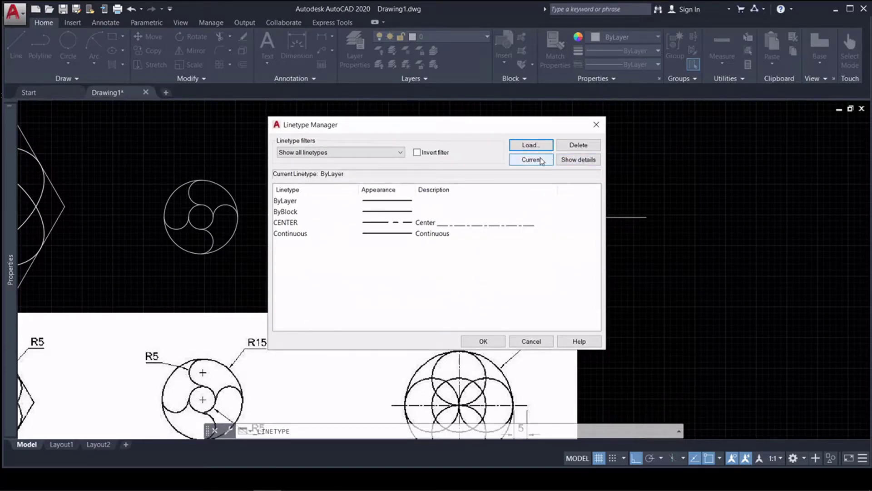
left_click(596, 125)
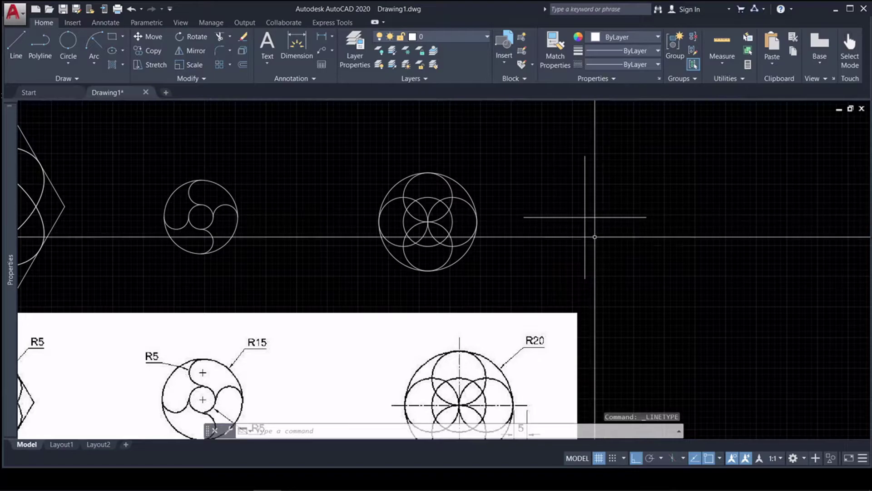
Change the linetype of the two crossing lines to CENTER and clear the selection.
left_click(595, 233)
left_click(568, 204)
left_click(657, 65)
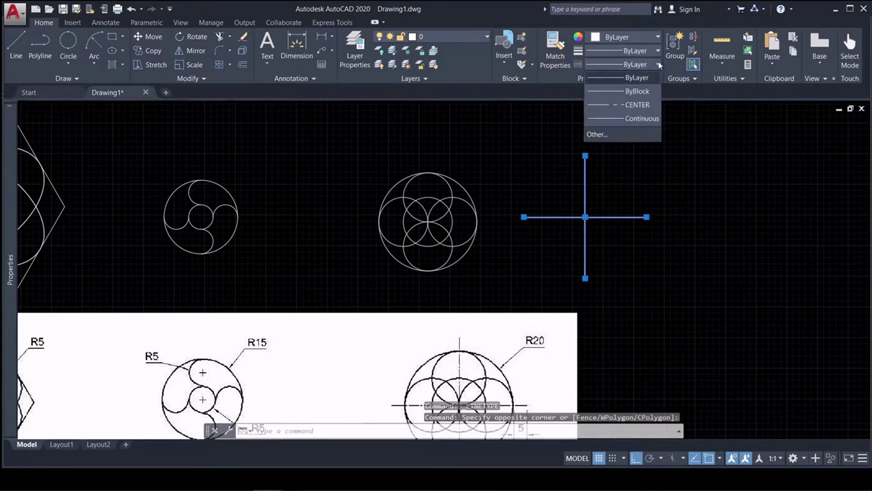
left_click(636, 105)
key("Escape")
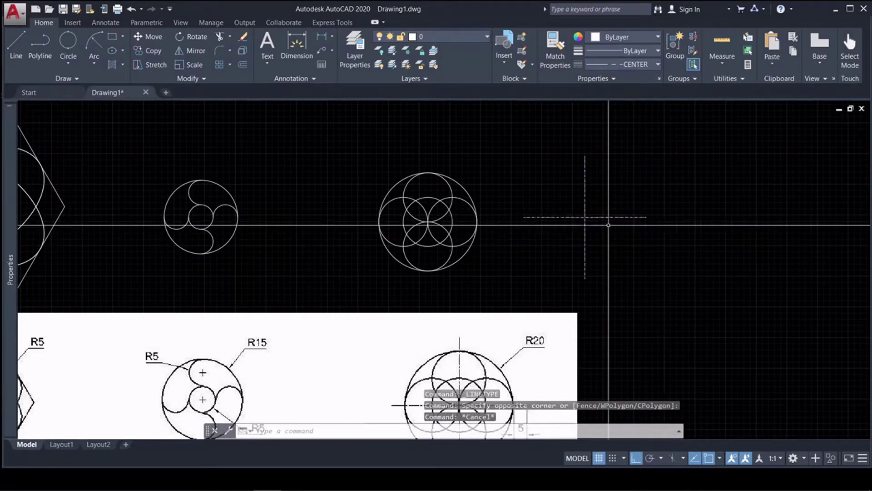
key("Escape")
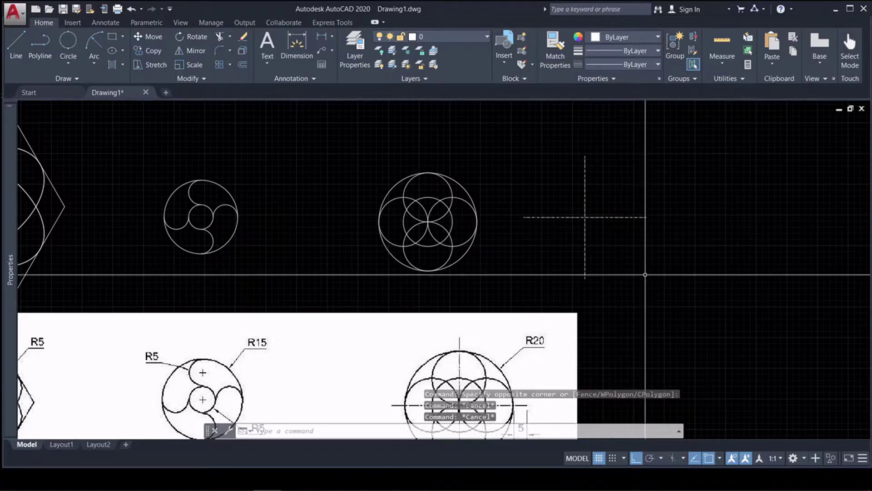
Move the two centerlines from their intersection onto the centre of the radius 20 circle.
middle_click_drag(594, 242, 595, 220)
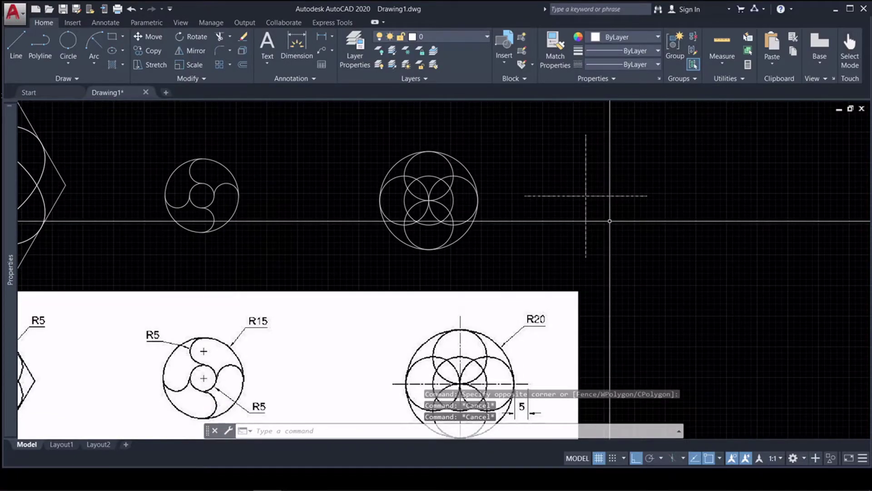
type("M")
key("Return")
left_click(623, 234)
left_click(548, 165)
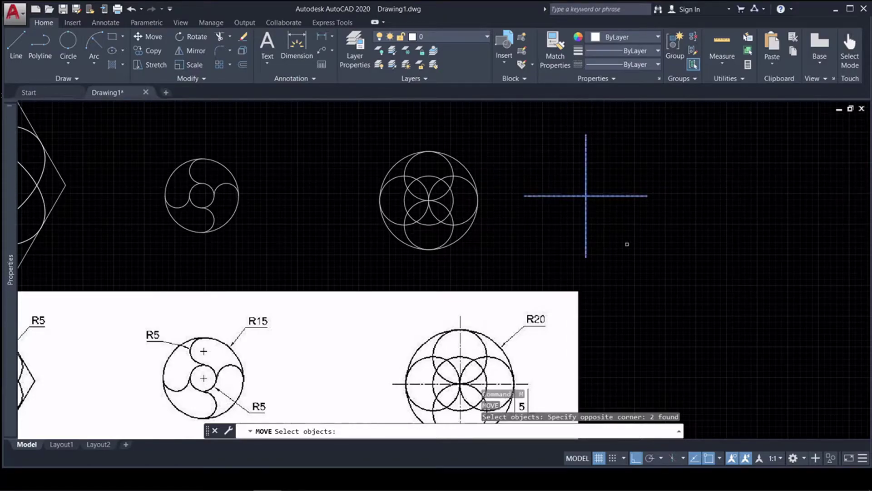
key("Return")
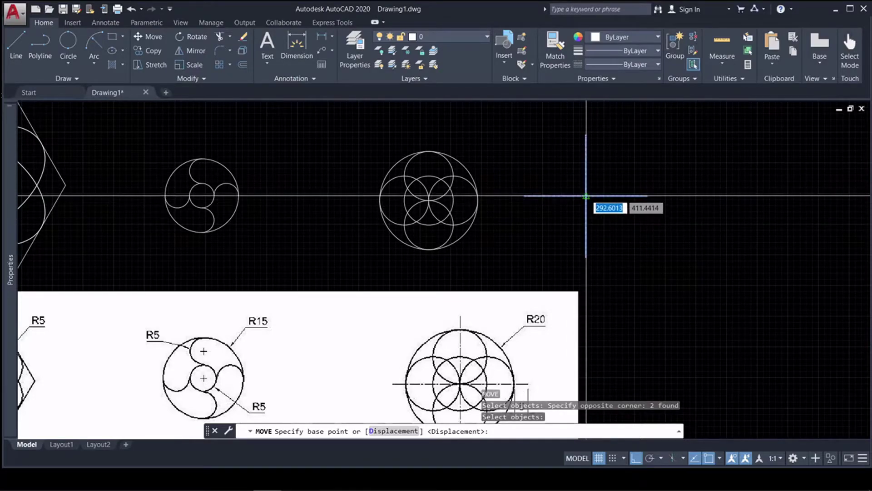
left_click(586, 197)
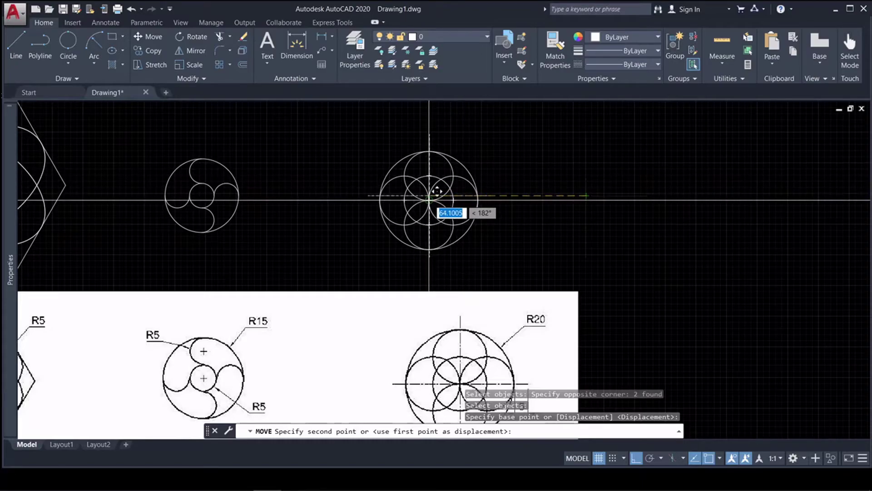
left_click(429, 198)
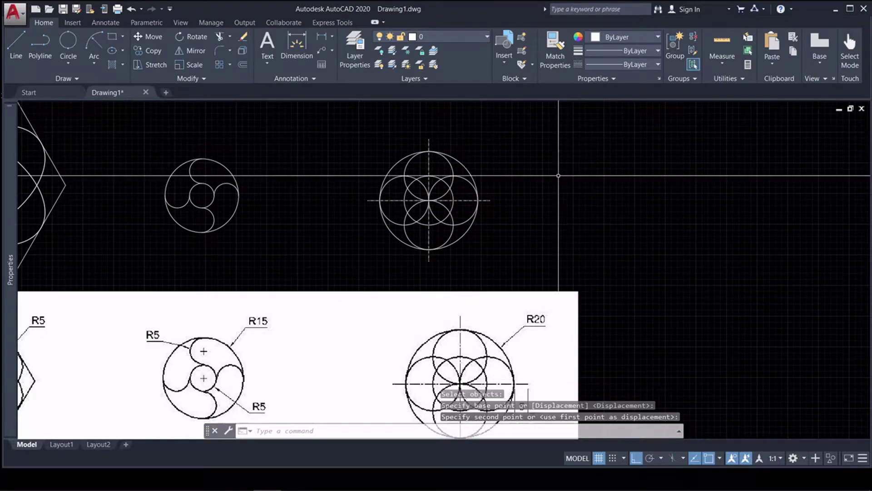
scroll(497, 300, "up", 3)
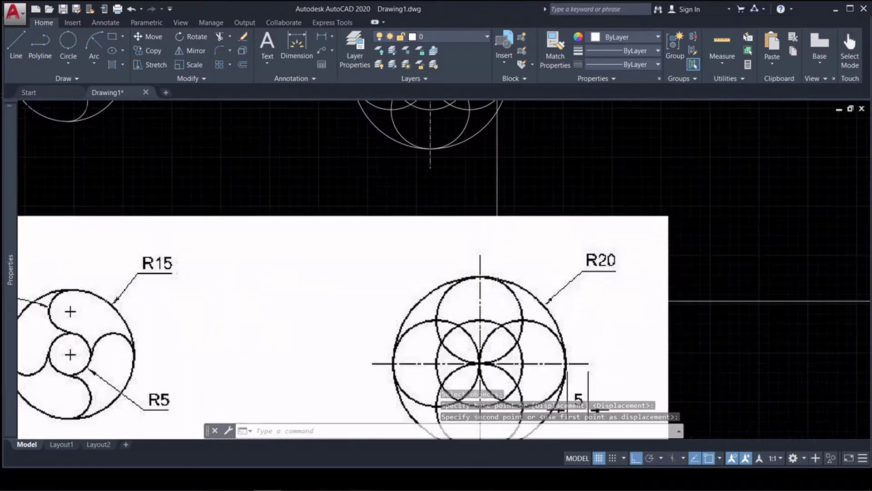
middle_click_drag(483, 215, 454, 275)
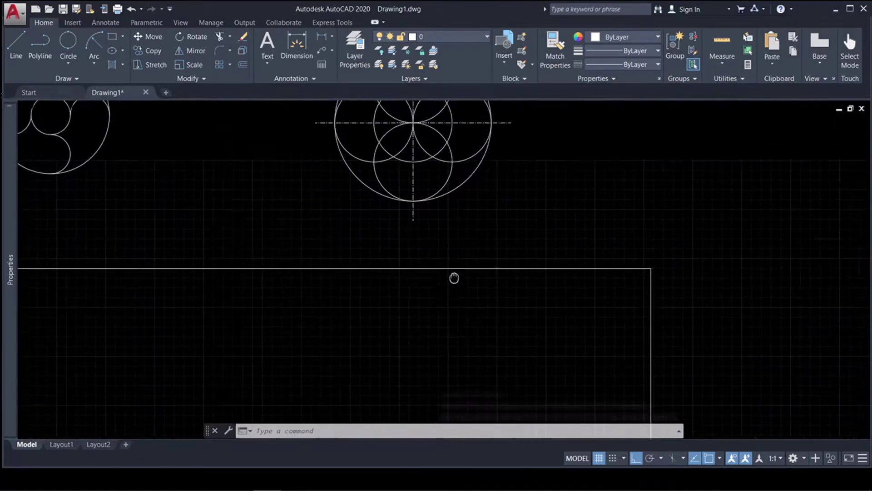
scroll(440, 221, "up", 4)
scroll(397, 204, "down", 6)
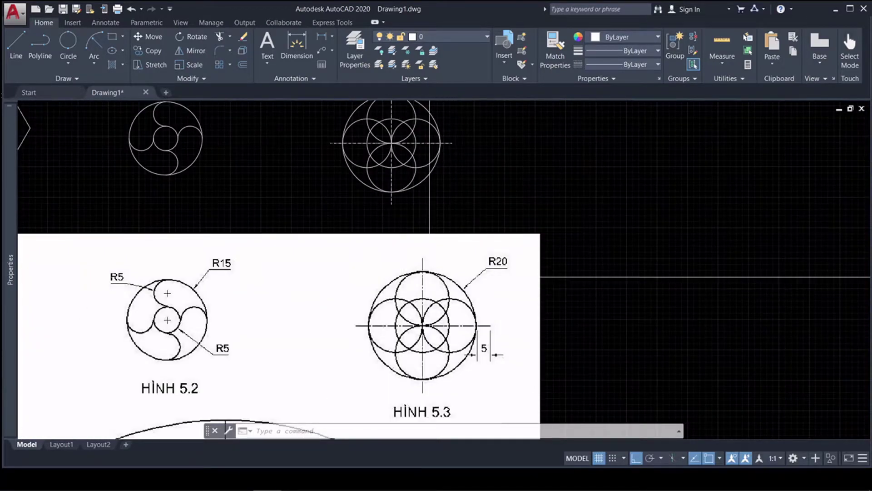
scroll(454, 218, "down", 3)
scroll(608, 220, "up", 3)
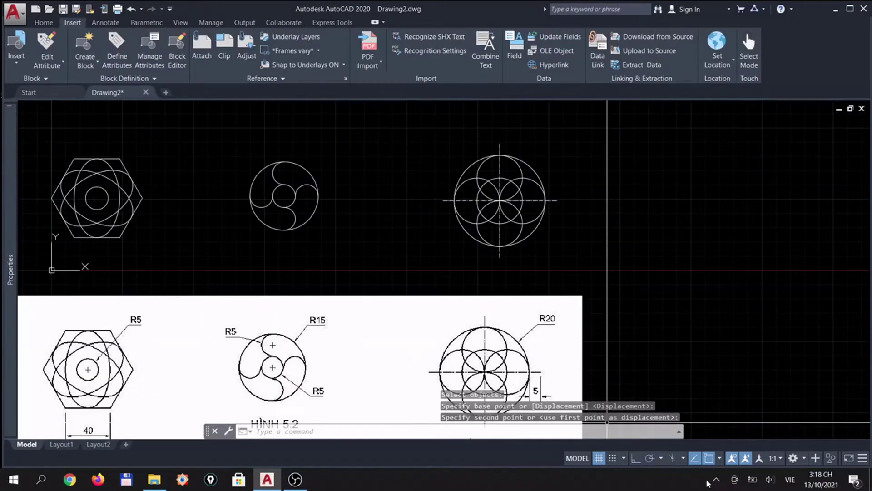
left_click(714, 478)
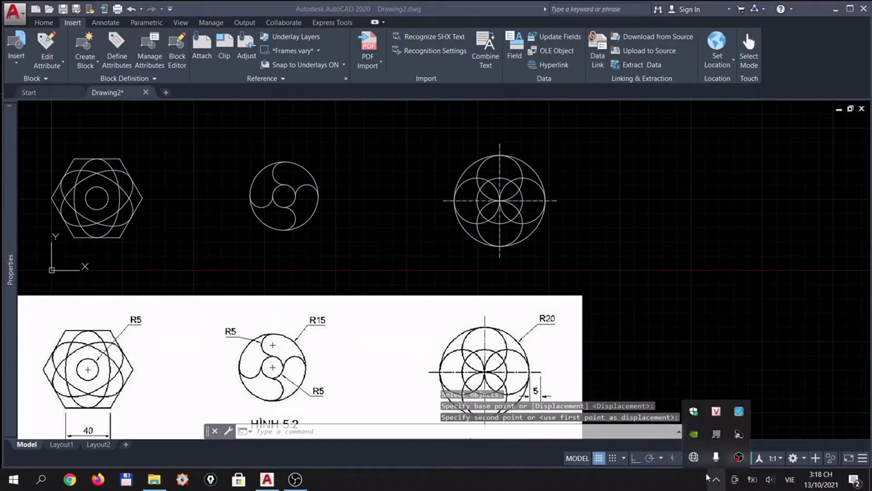
left_click(718, 261)
middle_click_drag(579, 273, 638, 267)
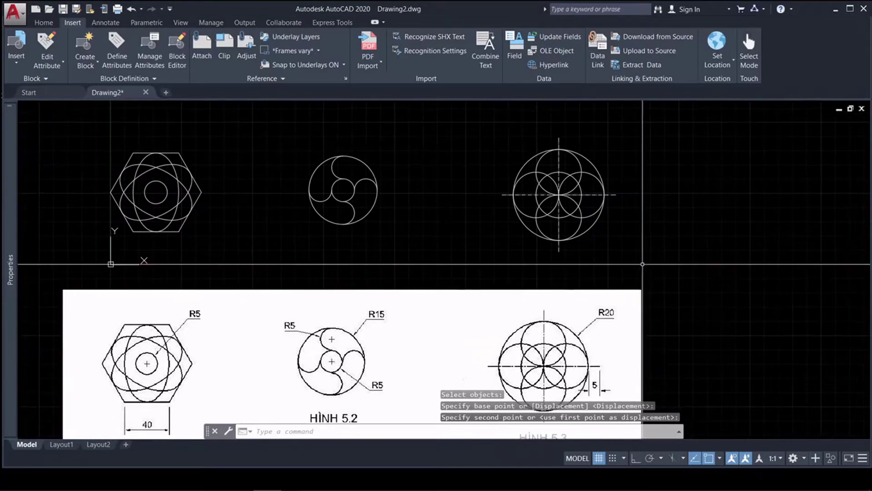
Adjust the linetype scale of the two crossing centerlines in the radius 20 figure through their properties and clear the selection.
scroll(590, 186, "up", 2)
left_click(575, 208)
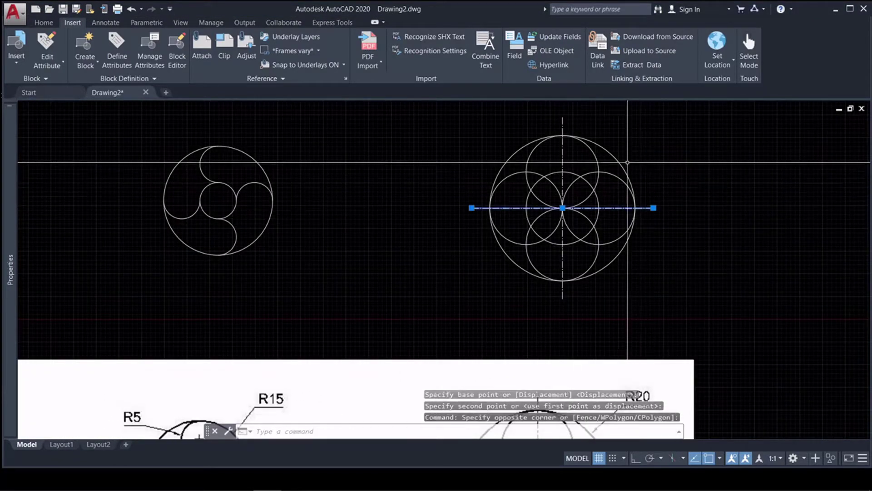
left_click(562, 132)
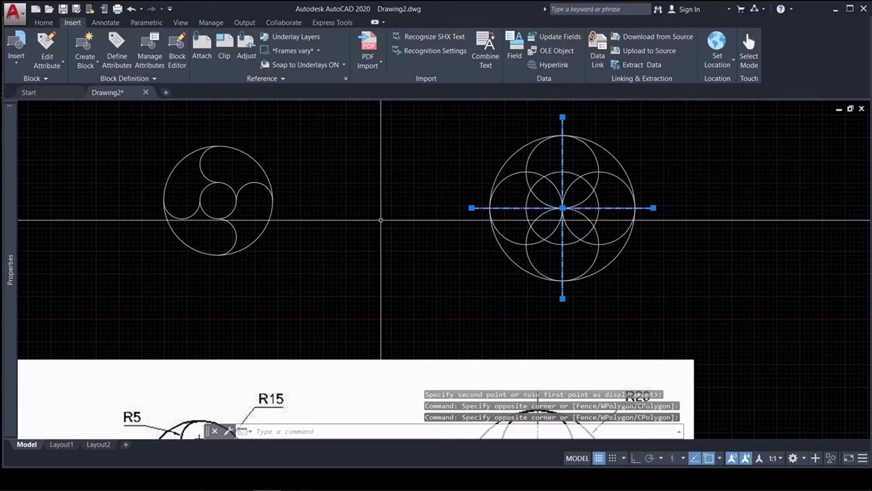
key("ctrl+1")
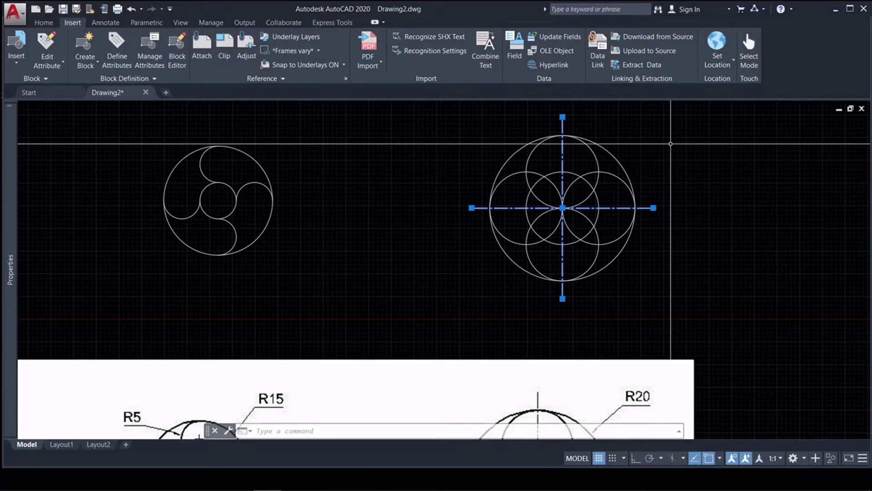
key("Escape")
Examine the dimensions of HÌNH 5.5 and the neighbouring figures in the lower part of the reference sheet.
scroll(564, 182, "down", 6)
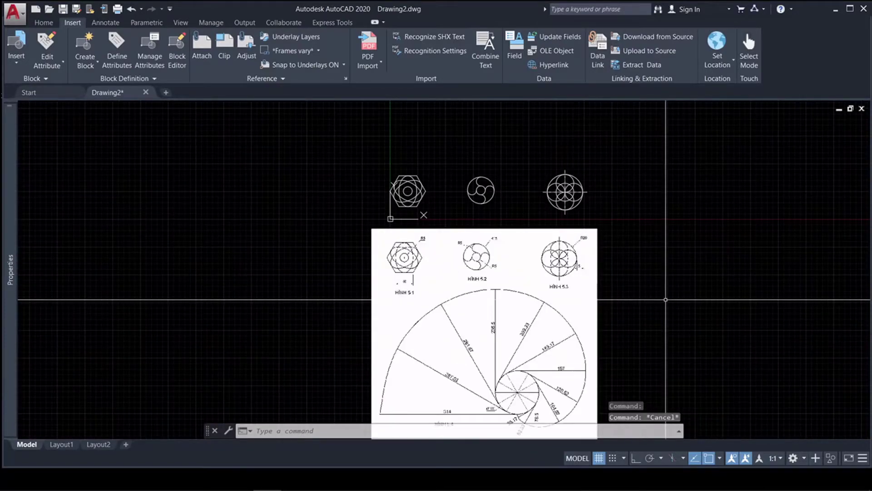
middle_click_drag(663, 298, 652, 154)
scroll(425, 301, "up", 4)
scroll(432, 282, "down", 2)
scroll(450, 205, "up", 2)
scroll(469, 237, "up", 2)
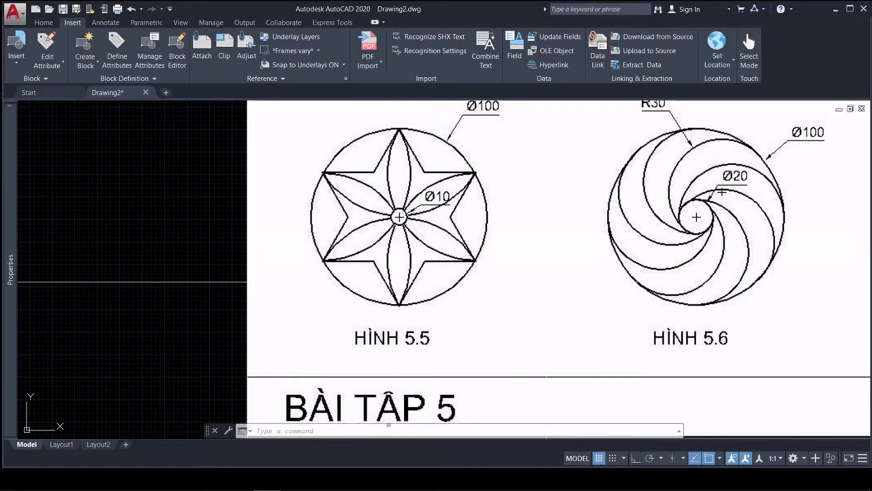
scroll(562, 178, "down", 2)
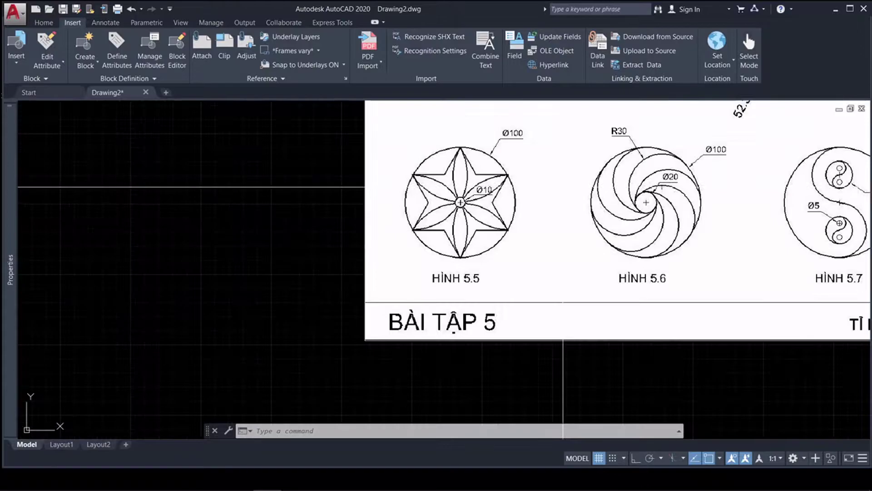
scroll(549, 143, "up", 2)
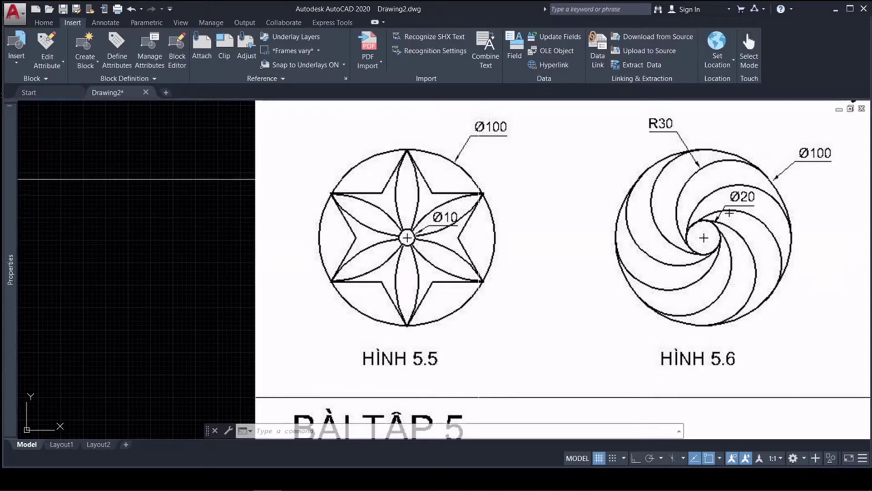
scroll(483, 172, "down", 4)
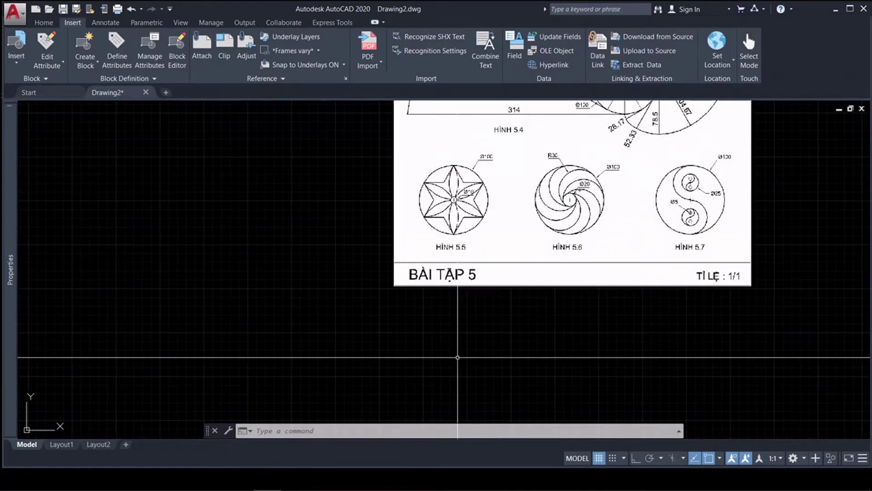
Draw a circle of diameter 10 in the empty space below the reference sheet, under HÌNH 5.5.
type("c")
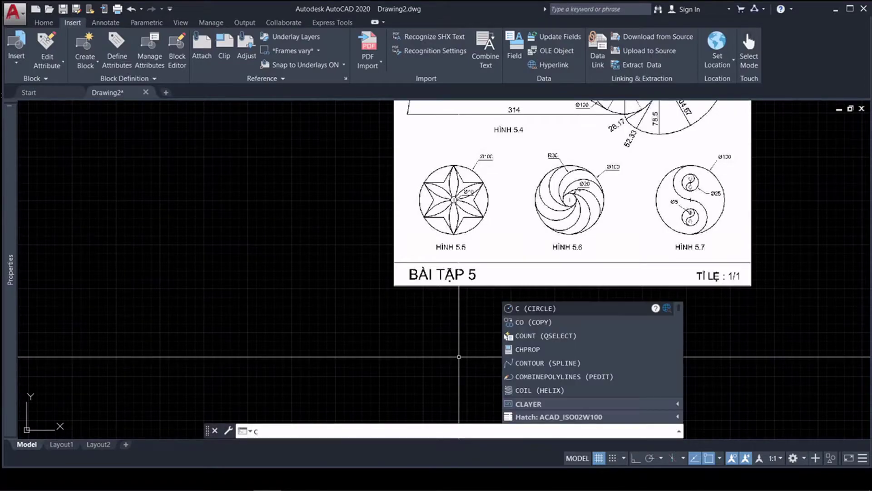
key("Return")
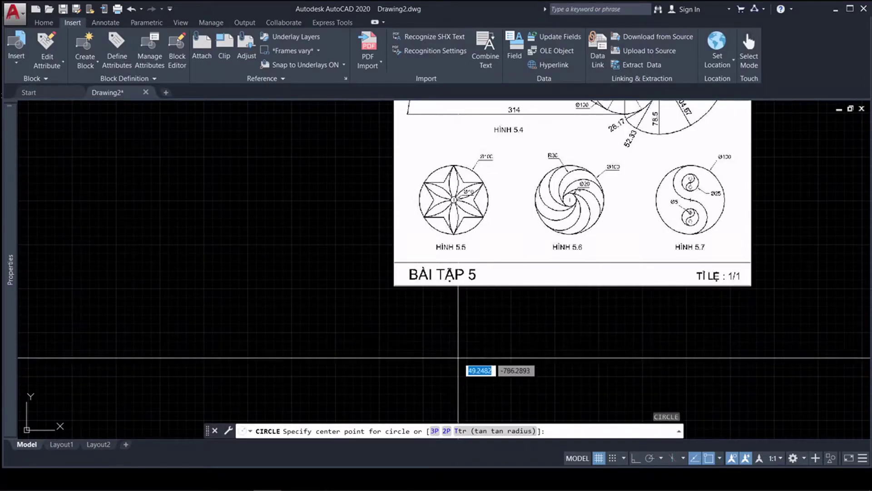
left_click(428, 367)
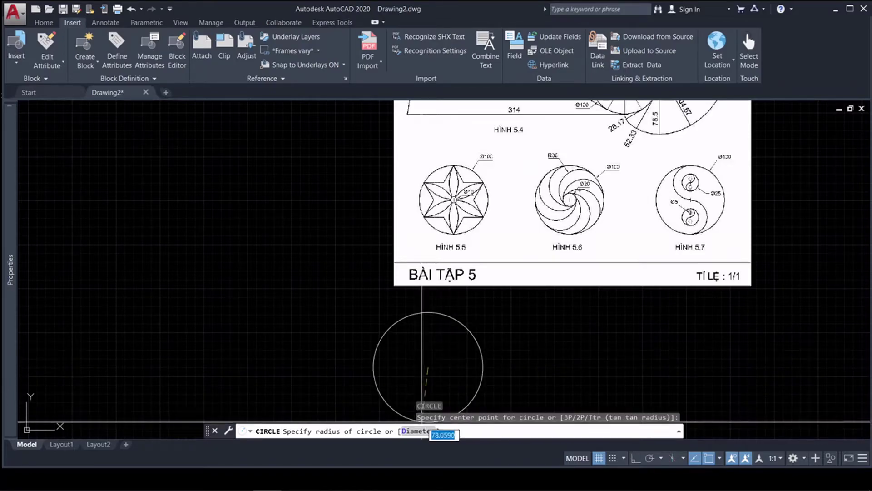
left_click(415, 431)
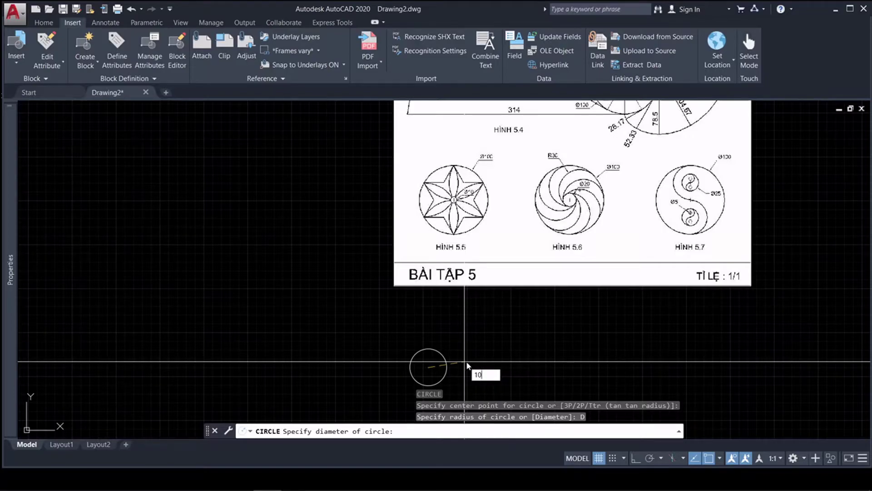
key("Return")
Draw a circle of diameter 100 concentric with the diameter 10 circle.
key("Return")
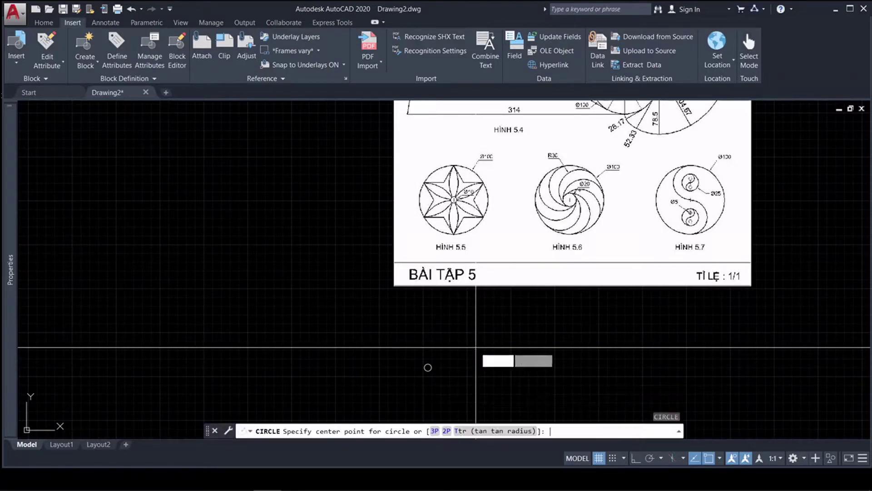
scroll(428, 366, "up", 2)
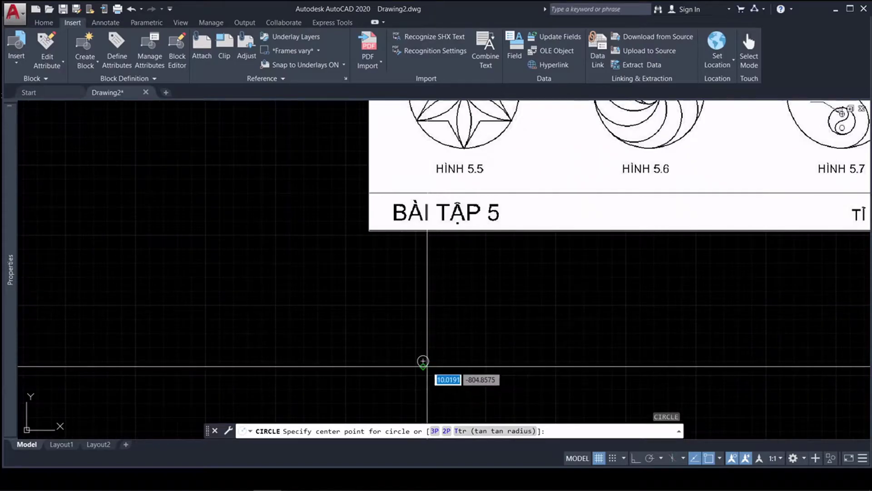
left_click(422, 360)
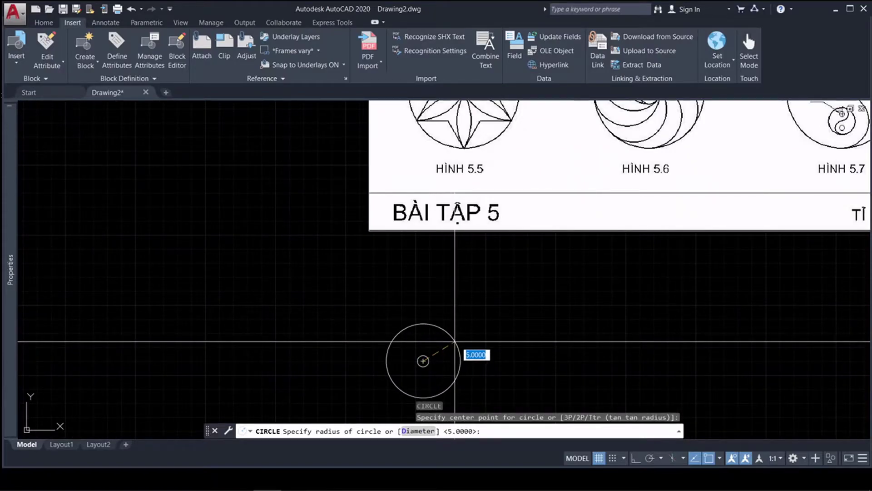
type("d")
key("Return")
type("100")
key("Return")
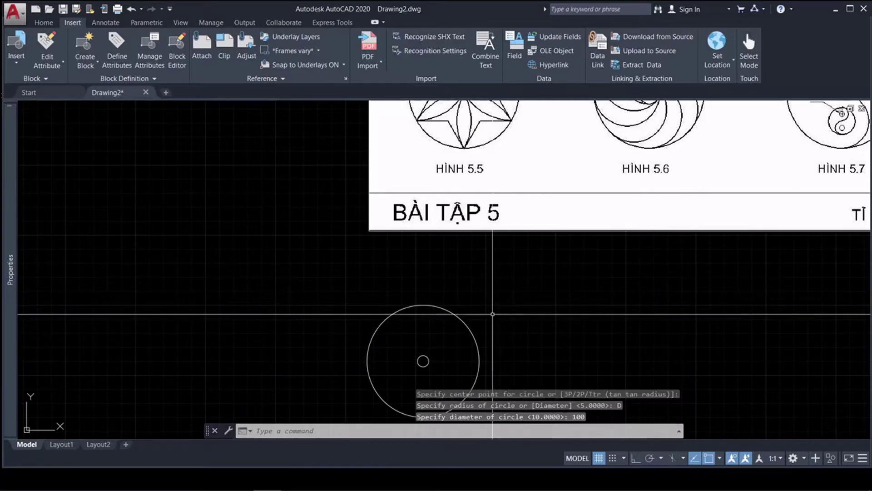
Move both concentric circles up about 29 units, closer to the reference sheet.
type("m")
key("Return")
left_click(513, 376)
left_click(397, 339)
key("Return")
left_click(521, 354)
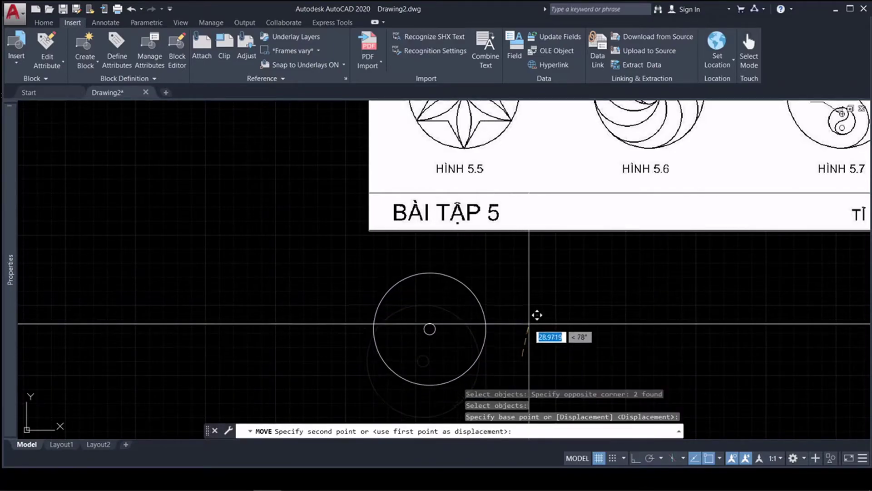
left_click(529, 322)
Draw a 3-sided polygon inscribed in the diameter 100 circle, centred on it with one vertex at its top quadrant.
scroll(540, 305, "down", 2)
scroll(540, 308, "down", 1)
scroll(517, 201, "up", 3)
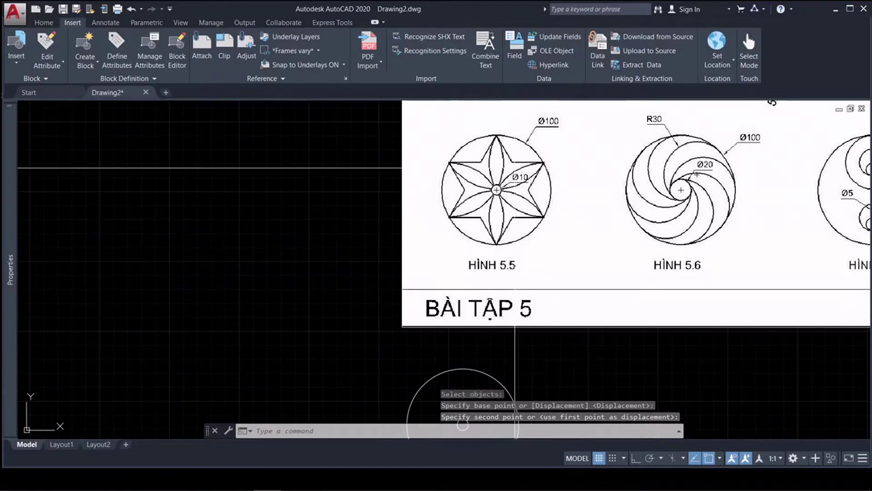
scroll(515, 167, "down", 2)
scroll(529, 310, "up", 2)
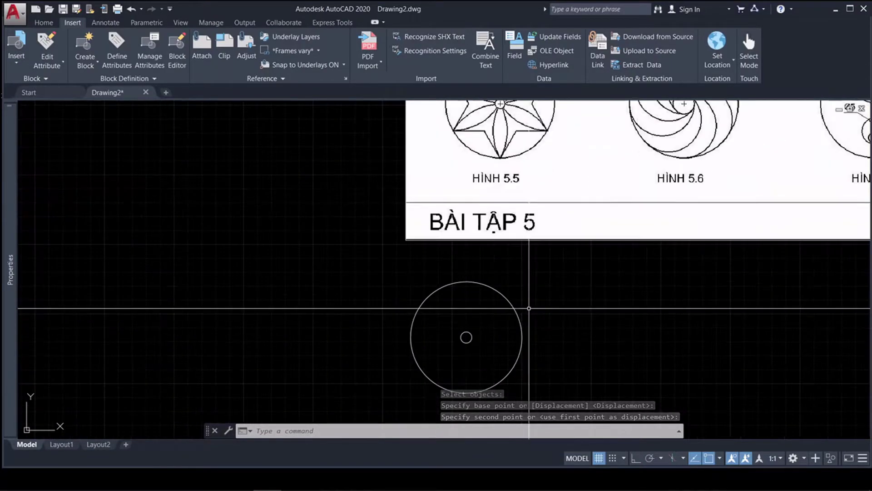
type("polygon")
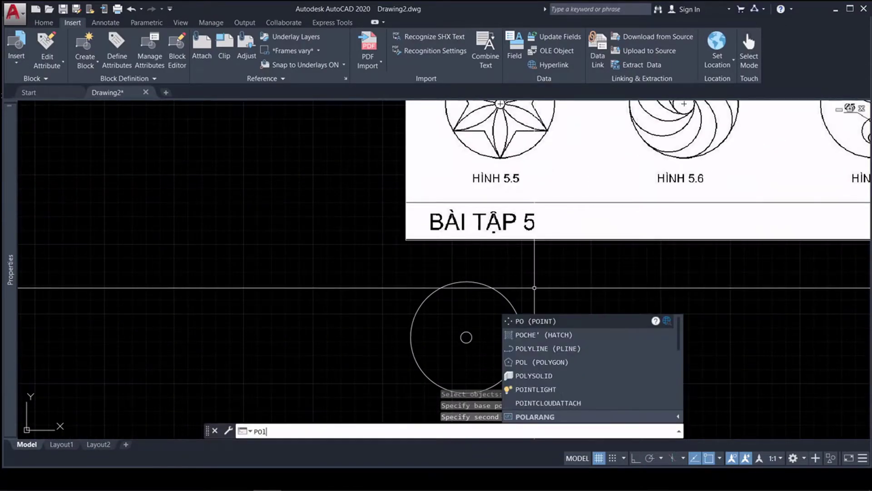
key("Return")
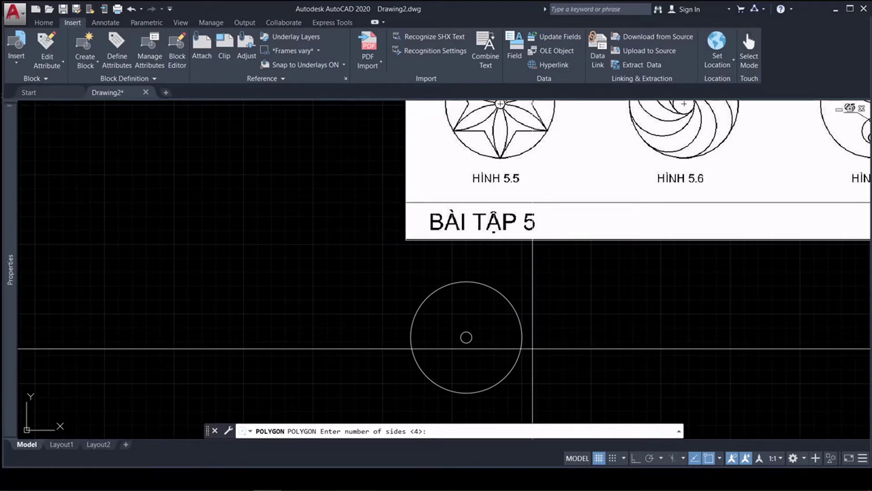
type("3")
key("Return")
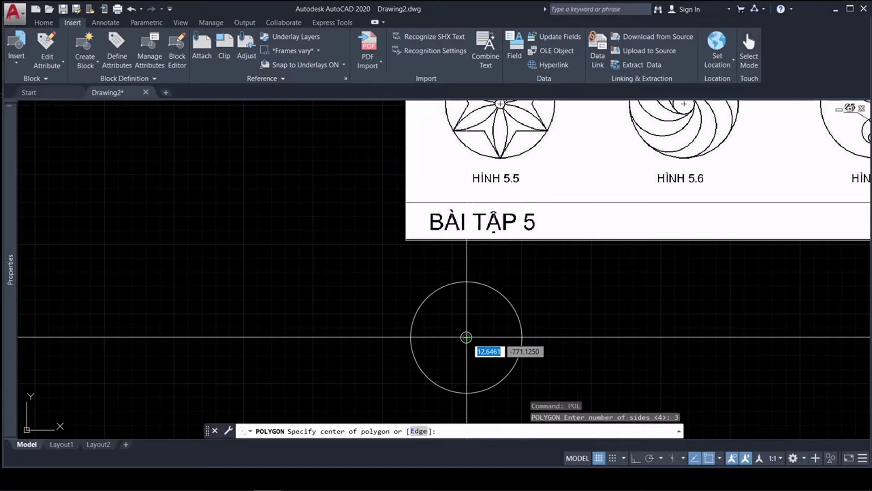
left_click(466, 337)
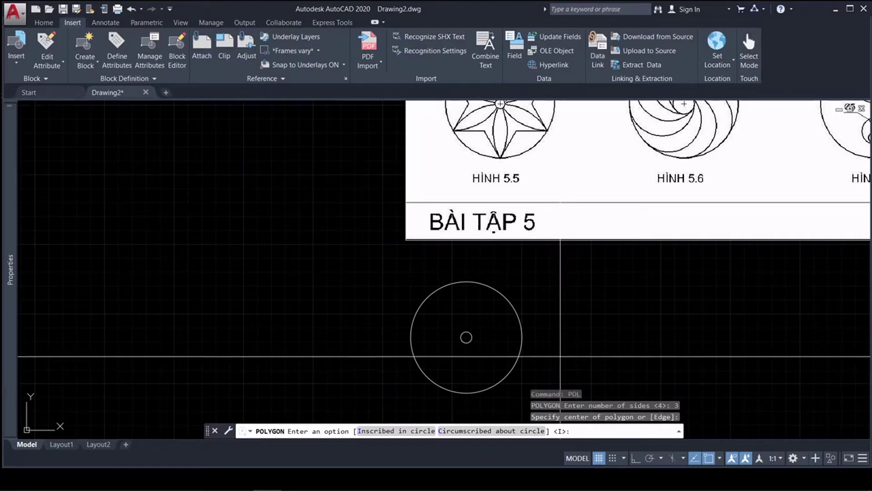
key("Return")
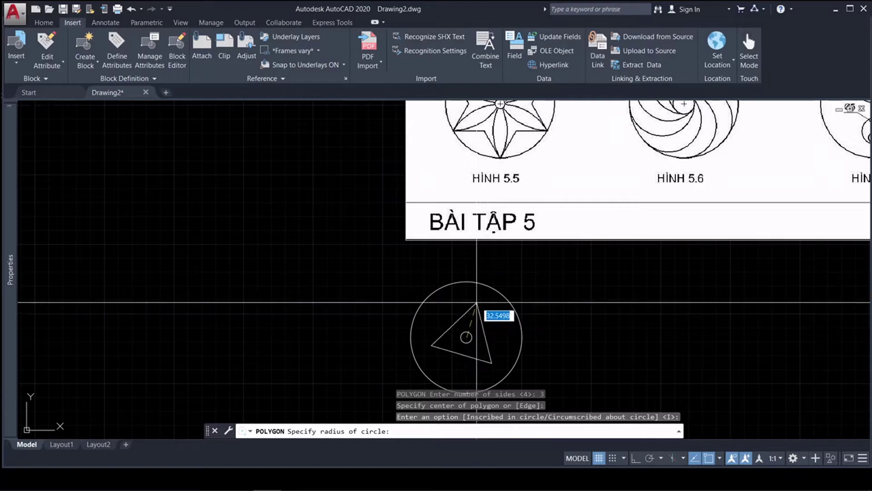
left_click(467, 281)
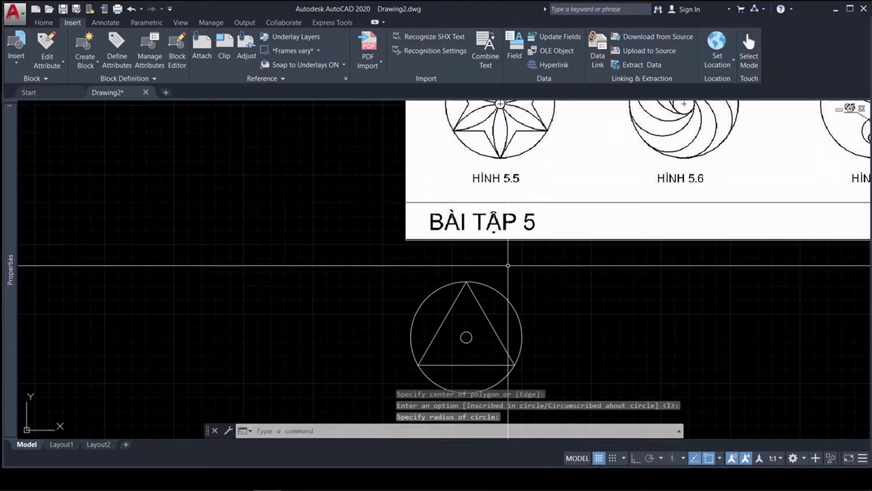
Mirror the triangle about a horizontal line through the circle's centre with Ortho on, keeping the original.
scroll(504, 282, "down", 2)
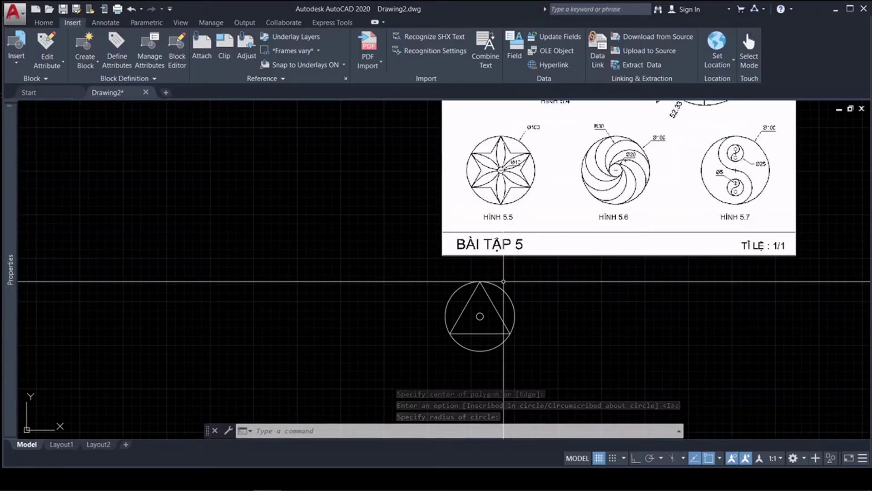
type("mi")
key("Return")
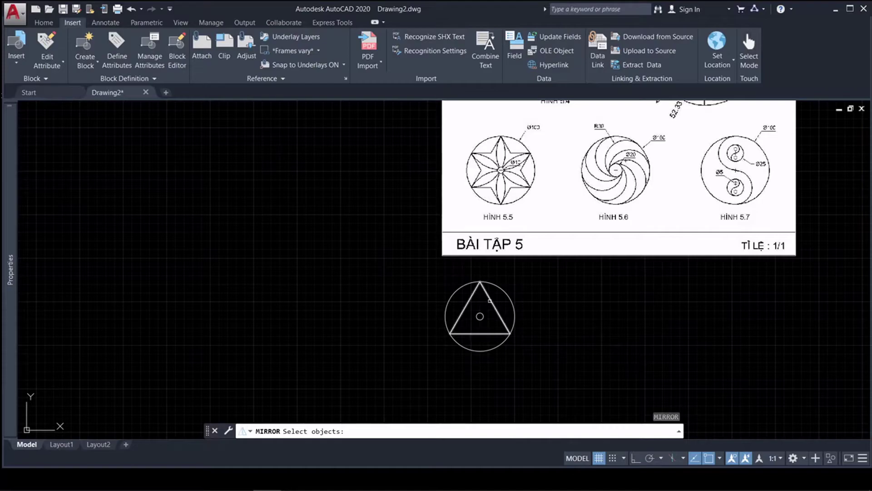
key("Return")
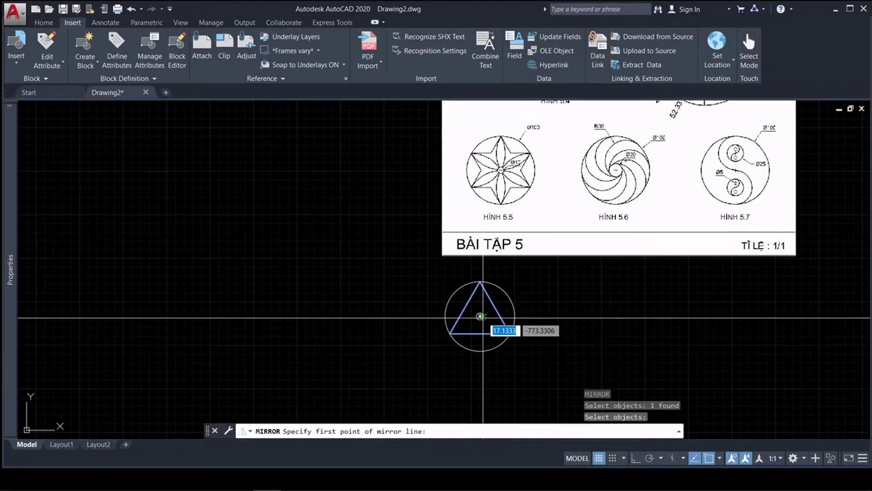
left_click(480, 316)
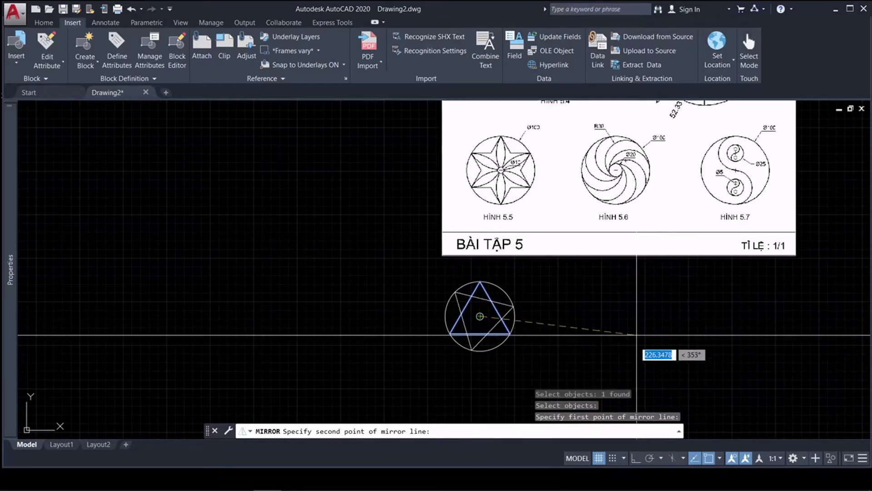
key("F8")
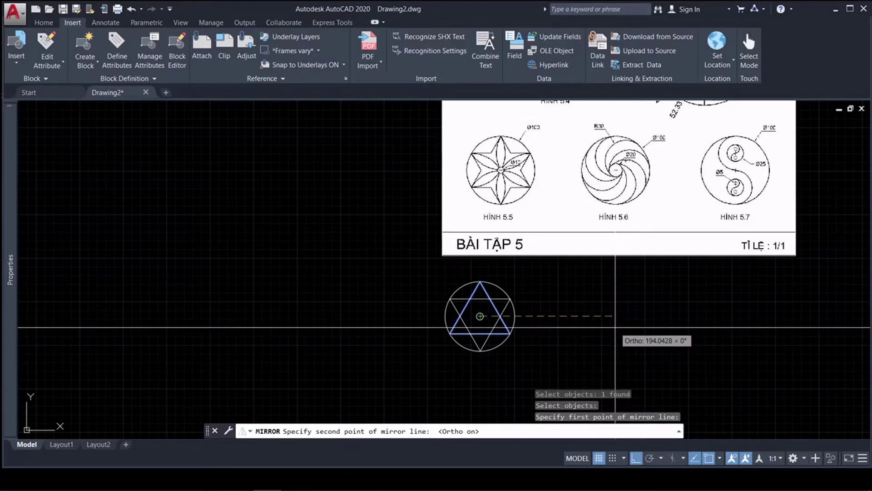
left_click(619, 326)
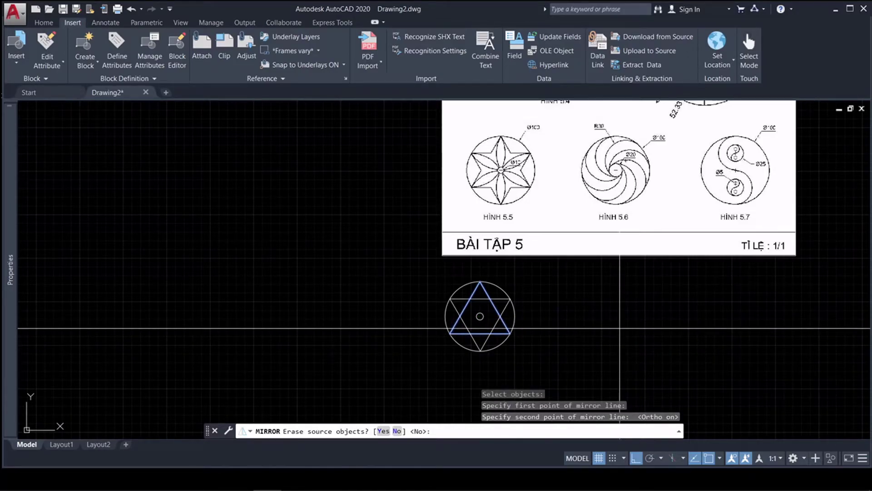
key("Return")
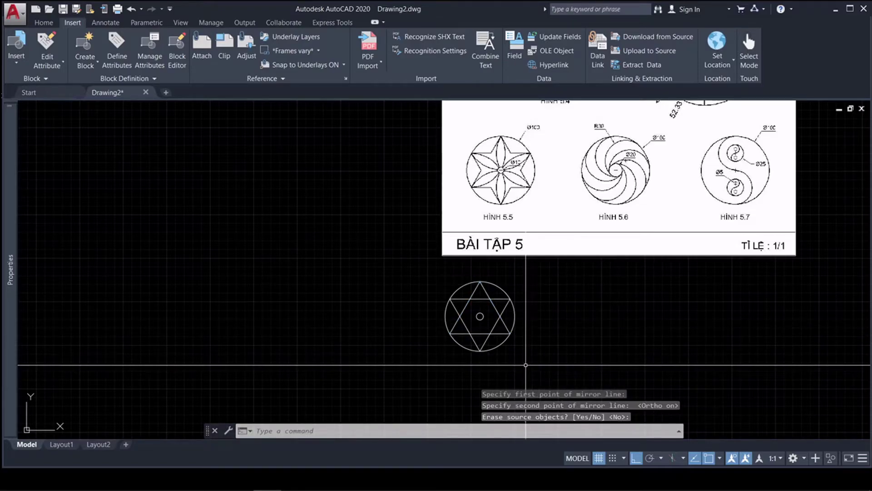
Trim the inner edges of the two overlapping triangles against each other, leaving a six-pointed star outline.
type("tr")
key("Return")
scroll(494, 332, "up", 3)
left_click(521, 317)
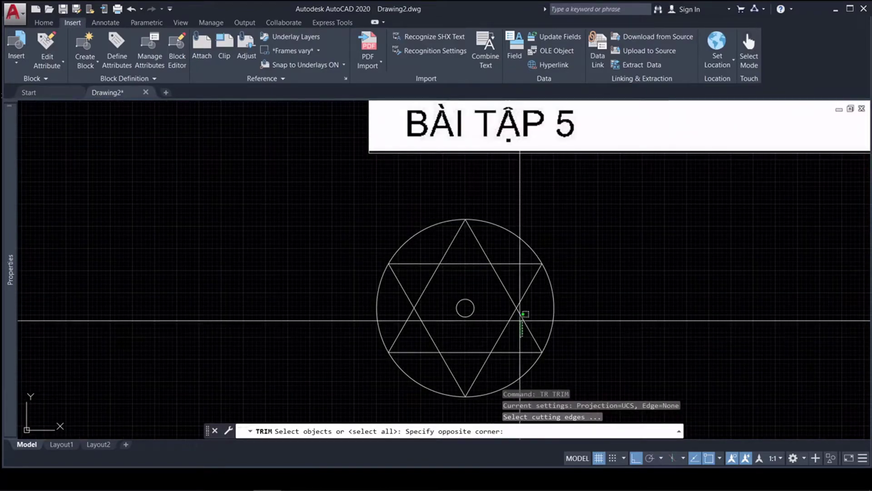
left_click(493, 255)
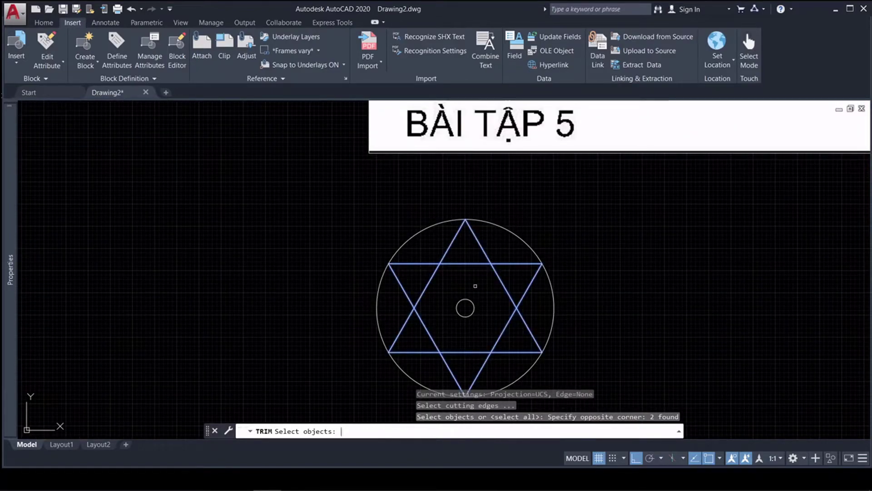
key("Return")
left_click(465, 263)
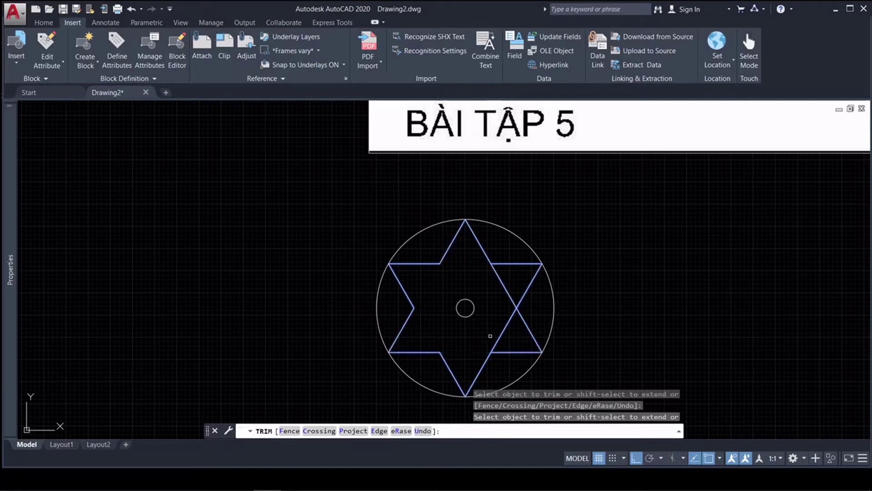
left_click(505, 287)
key("Return")
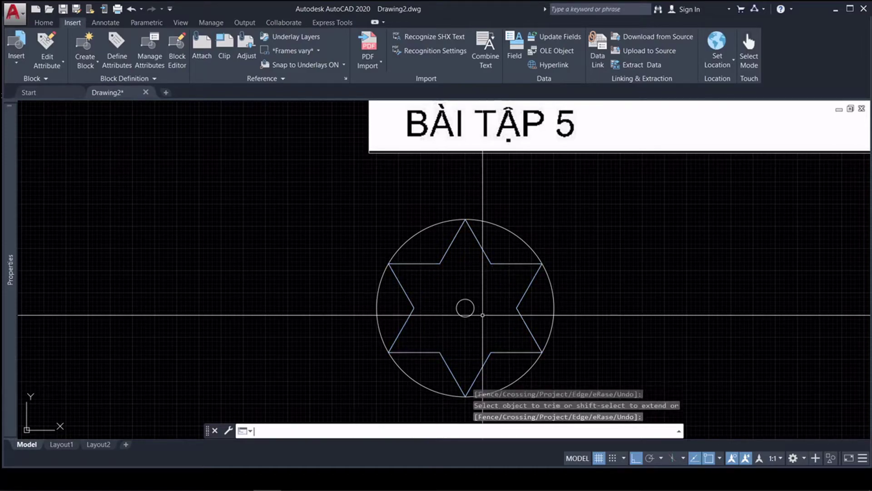
Draw a three-point arc from the star's top vertex to the circle's centre, passing about 6 units left and 18 below the vertex.
scroll(486, 308, "down", 3)
scroll(495, 215, "up", 3)
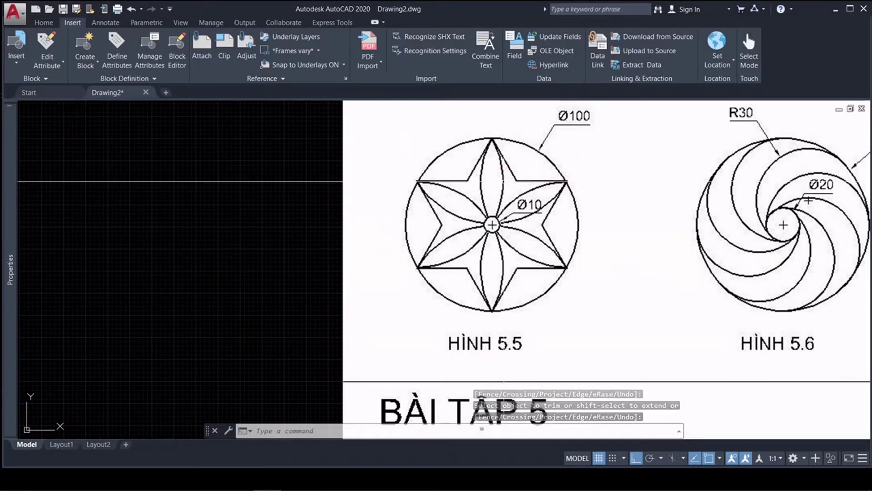
scroll(488, 195, "down", 1)
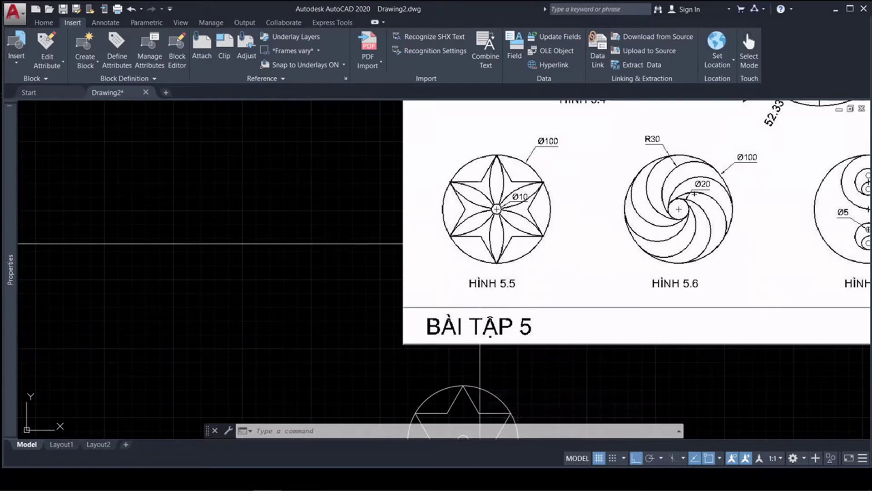
scroll(488, 249, "down", 2)
scroll(479, 324, "up", 6)
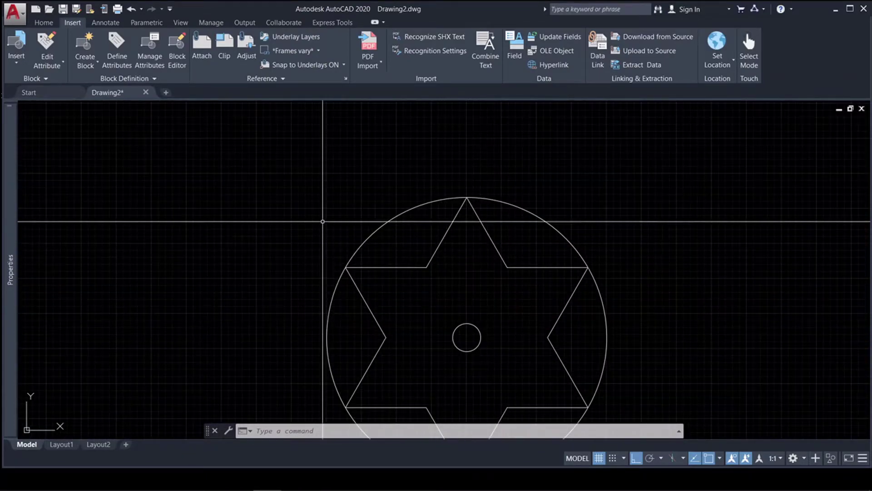
type("a")
key("Return")
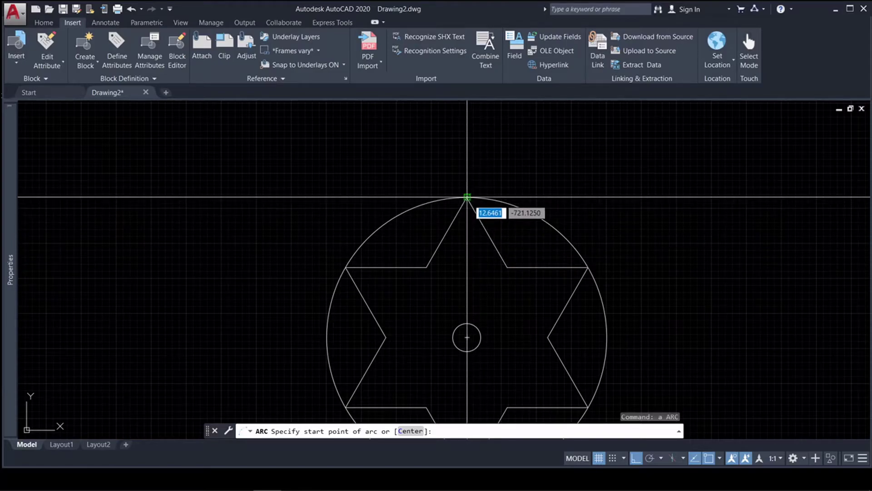
left_click(467, 198)
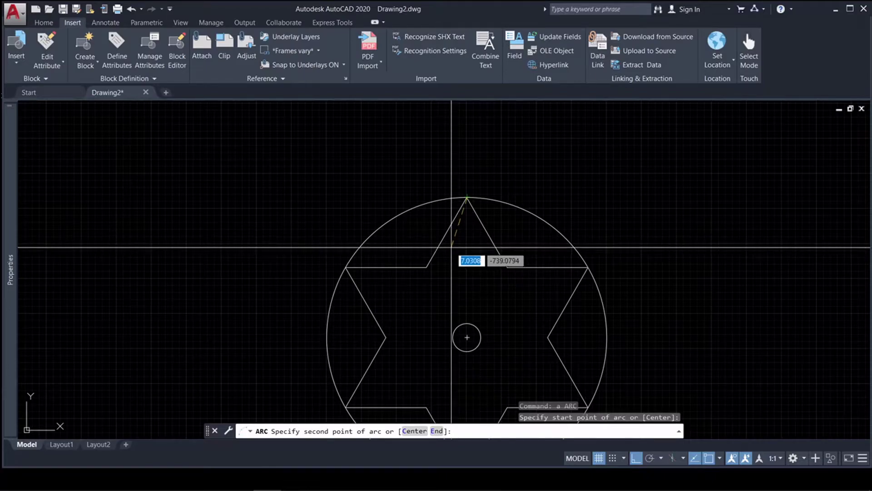
left_click(452, 247)
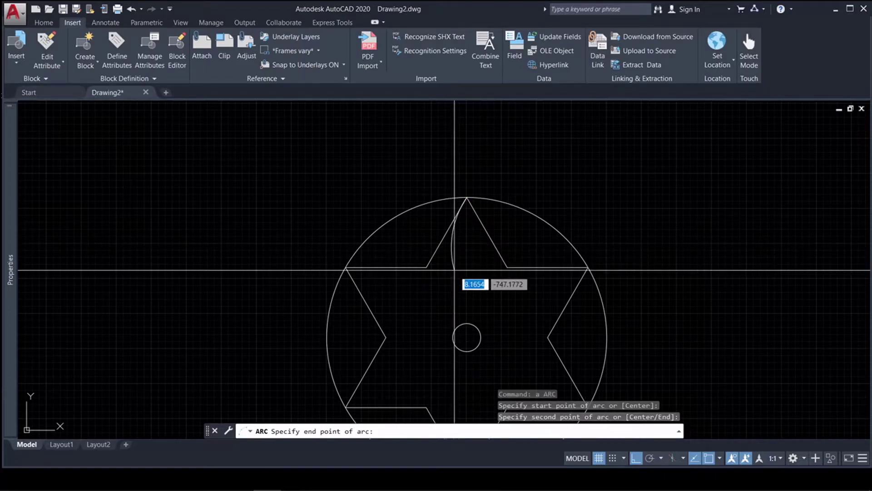
left_click(466, 337)
key("Escape")
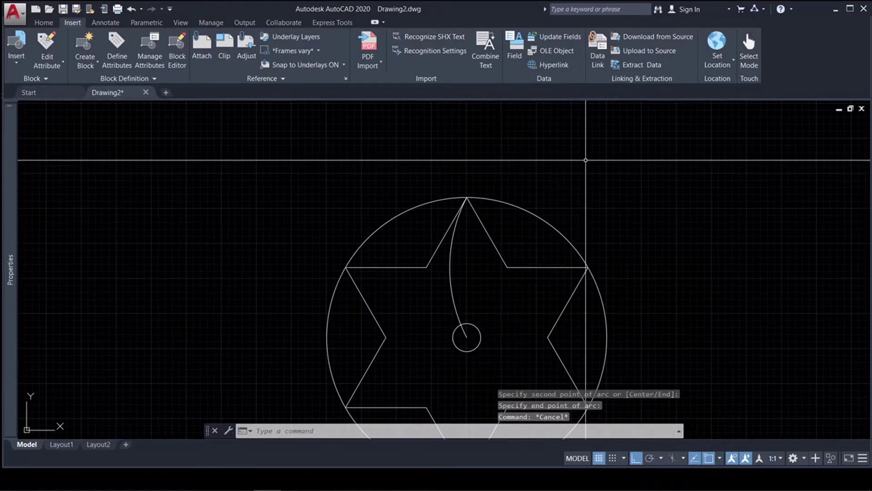
Mirror the arc about the vertical line from the circle's centre to the star's top vertex, keeping the original.
type("mi")
key("Return")
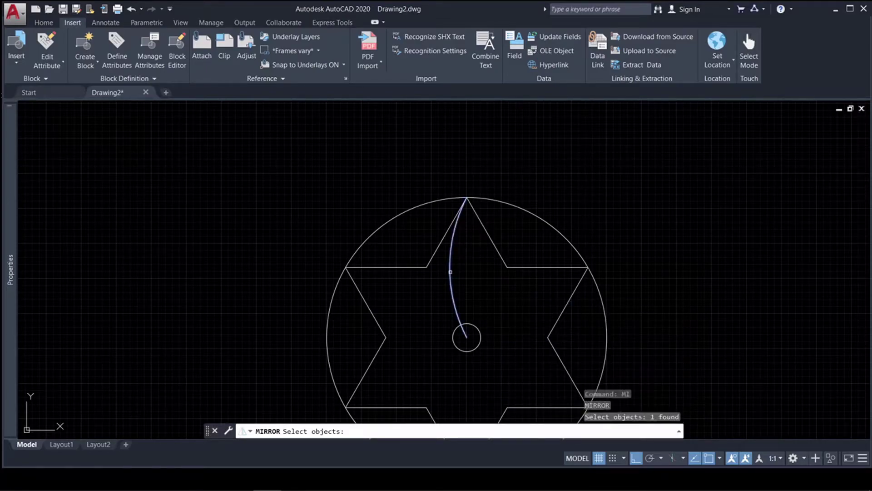
key("Return")
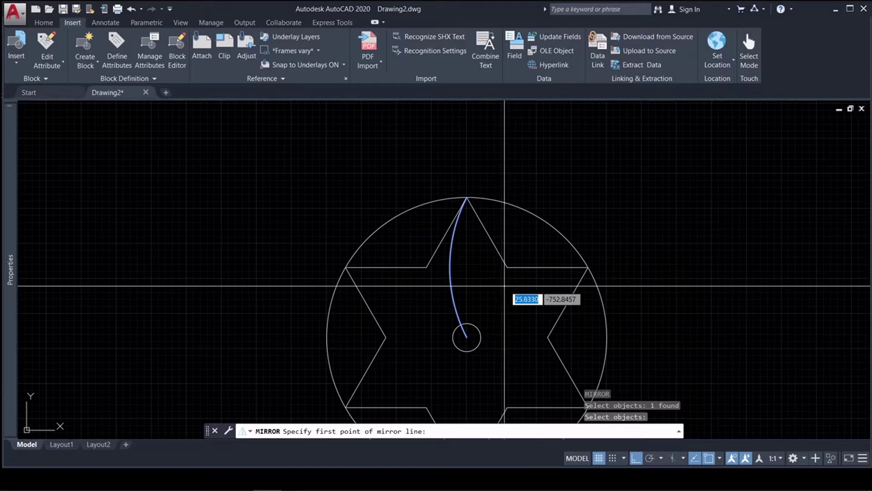
left_click(467, 336)
left_click(466, 196)
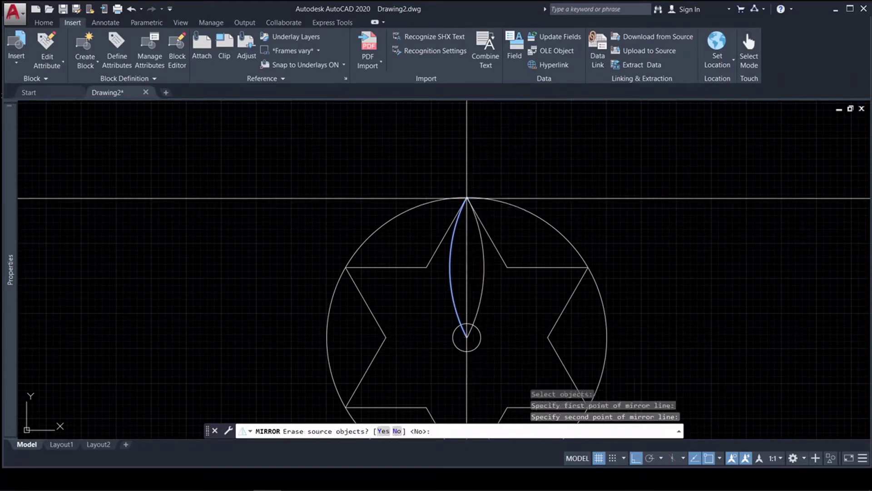
key("Return")
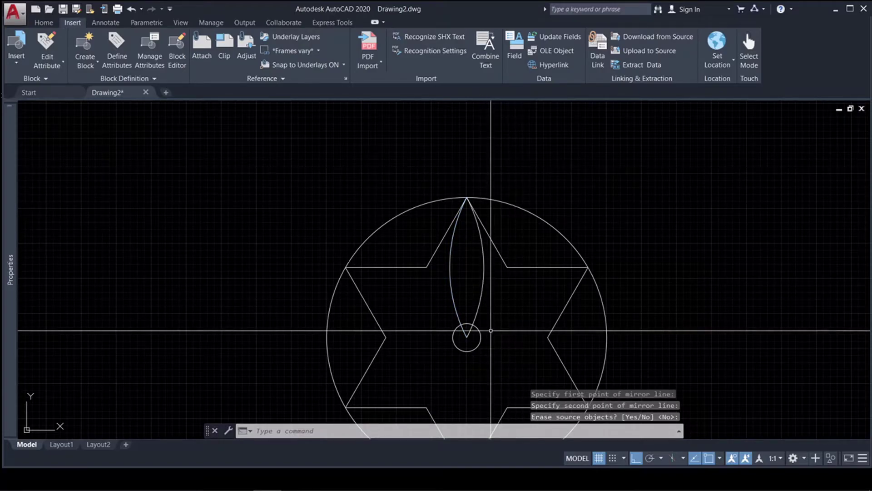
Trim off the ends of both petal arcs that lie inside the diameter 10 circle.
type("tr")
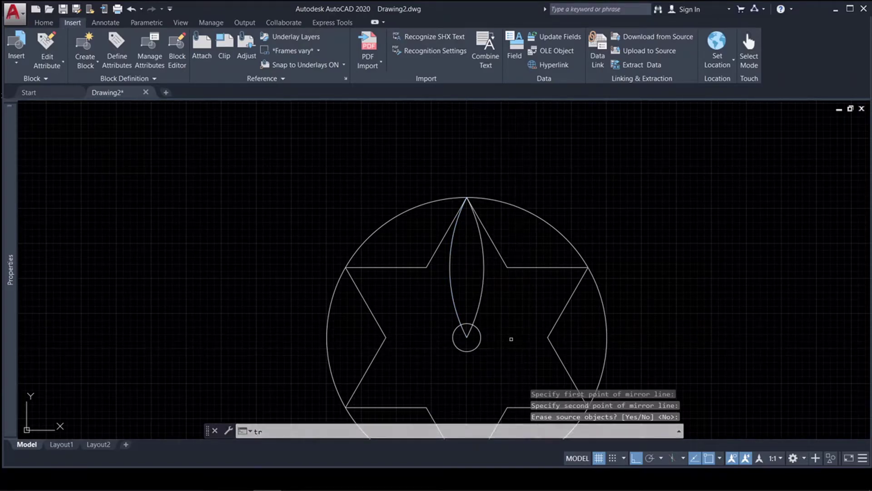
key("Return")
left_click(480, 331)
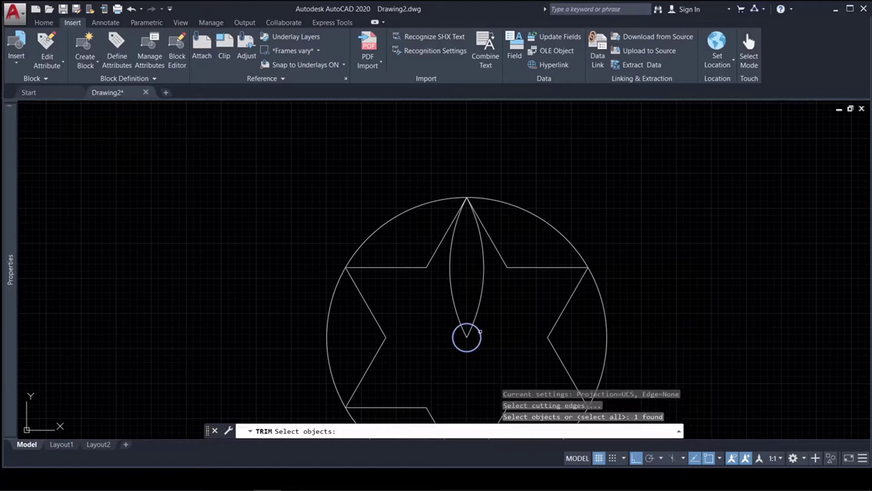
key("Return")
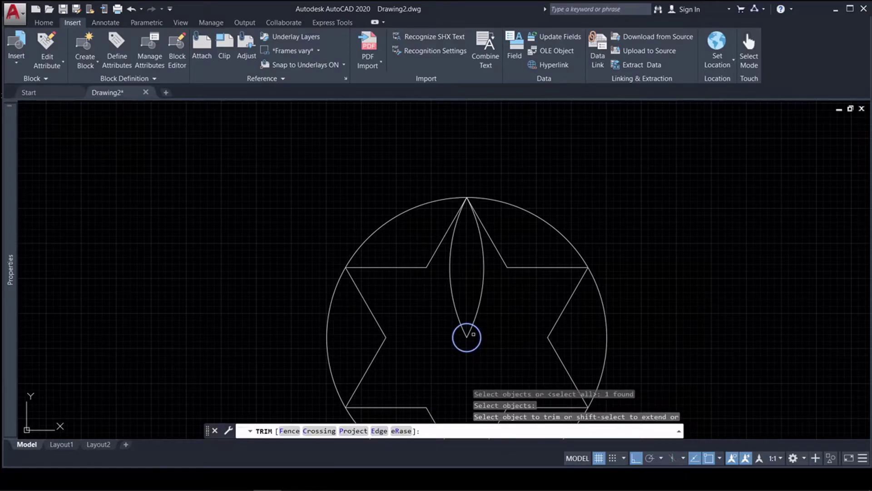
left_click(474, 334)
left_click(460, 337)
scroll(545, 214, "down", 2)
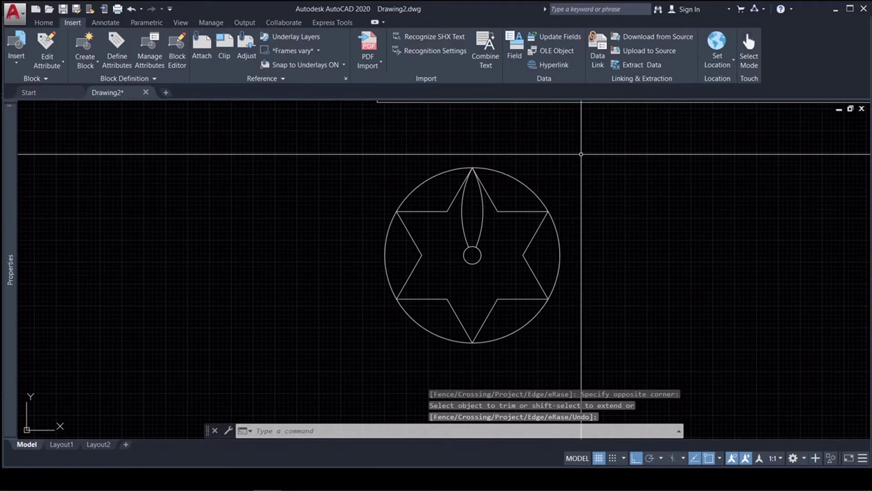
Create a polar array of the two petal arcs around the circle's centre with 6 items over 360 degrees.
type("ar")
key("Return")
left_click(490, 234)
left_click(452, 221)
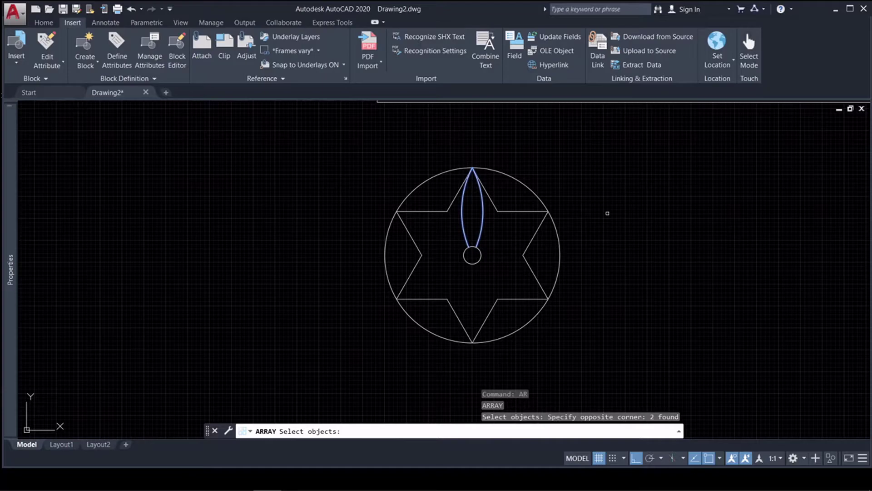
key("Return")
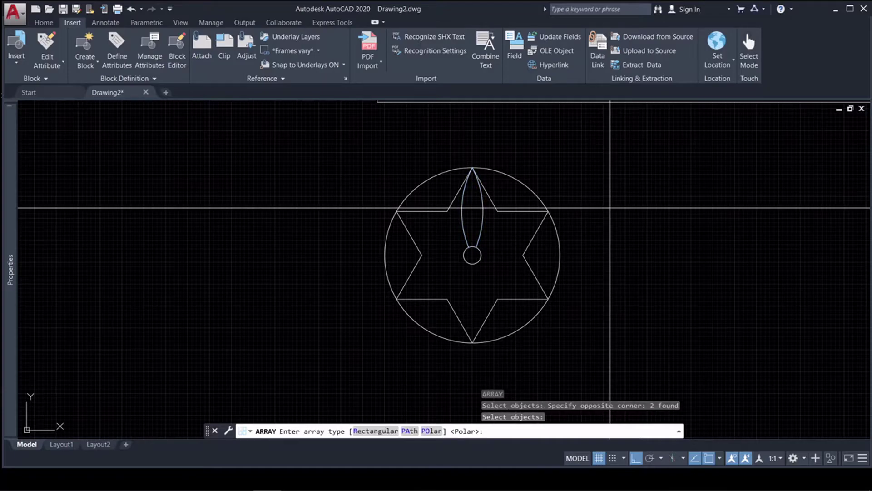
left_click(433, 430)
left_click(472, 255)
key("Return")
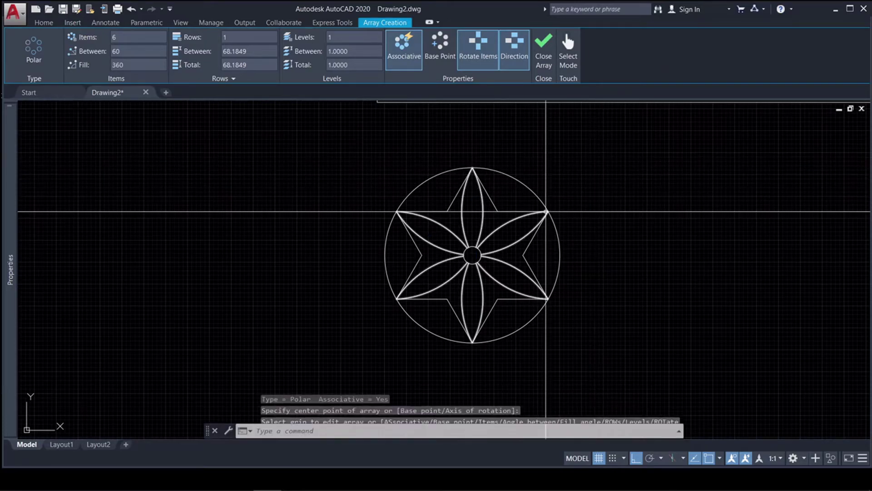
Examine the reference drawings of HÌNH 5.6 and HÌNH 5.7 and their dimensions on the exercise sheet.
scroll(558, 250, "down", 2)
mouse_move(613, 235)
middle_mouse_down()
mouse_move(409, 280)
mouse_move(415, 272)
mouse_move(415, 302)
mouse_move(358, 307)
middle_mouse_up()
scroll(402, 276, "down", 2)
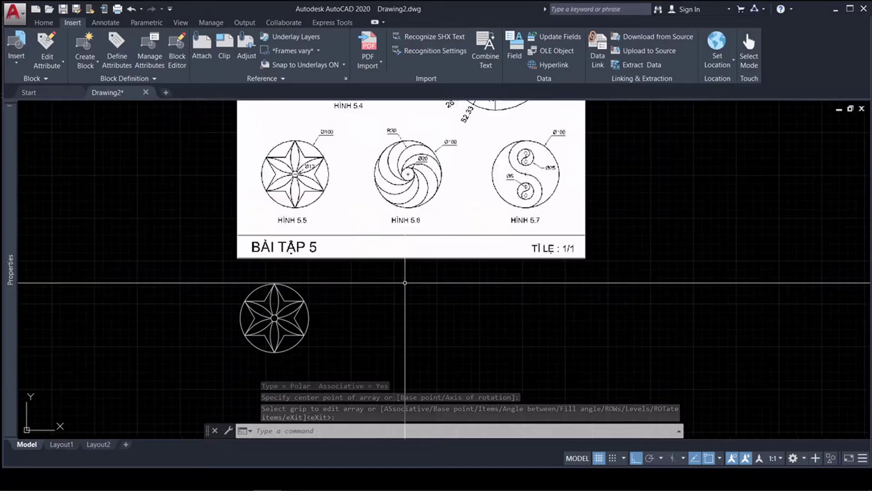
scroll(405, 155, "up", 2)
scroll(406, 156, "up", 2)
scroll(404, 182, "down", 2)
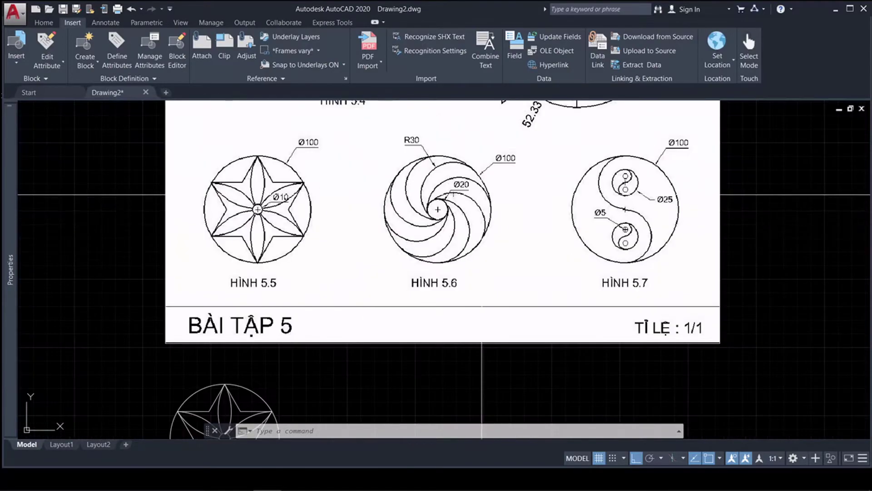
scroll(404, 205, "up", 2)
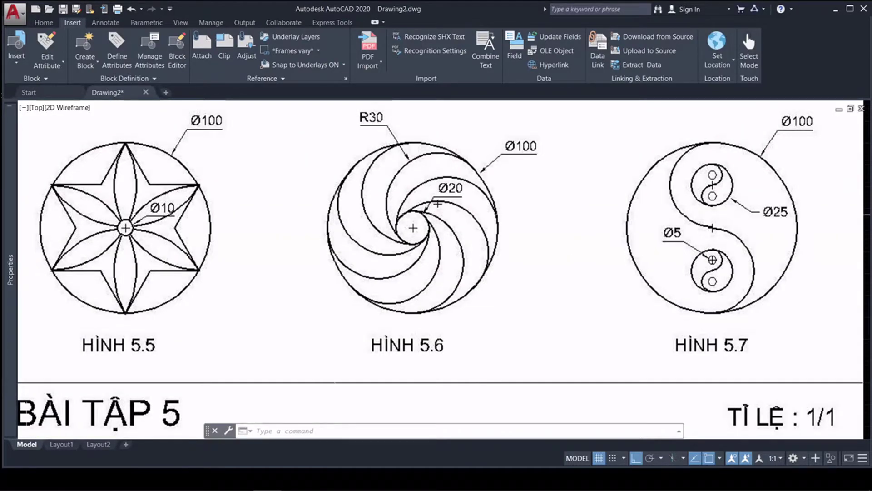
scroll(486, 183, "down", 4)
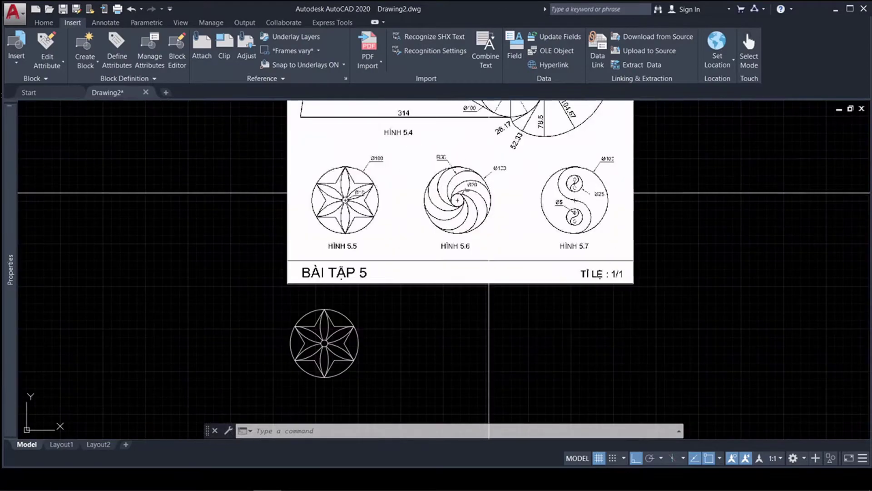
Copy the star figure's diameter 100 circle horizontally twice, placing the copies below HÌNH 5.6 and HÌNH 5.7.
type("cp")
key("Return")
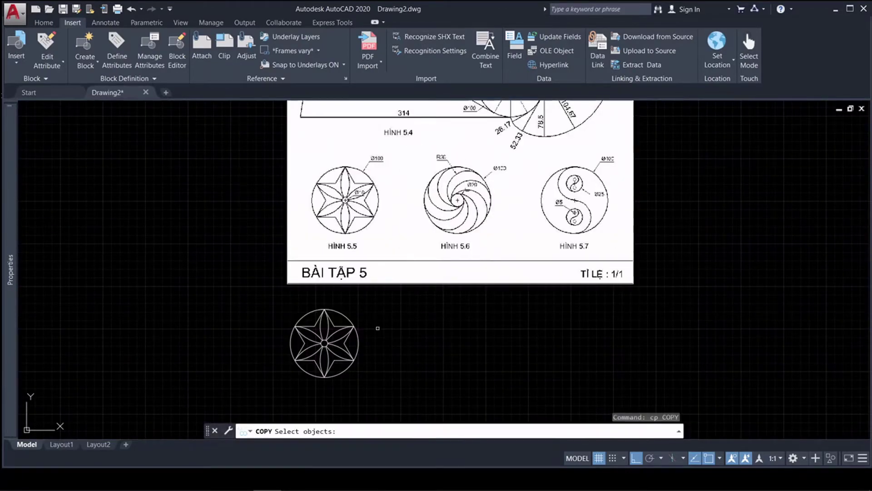
left_click(358, 338)
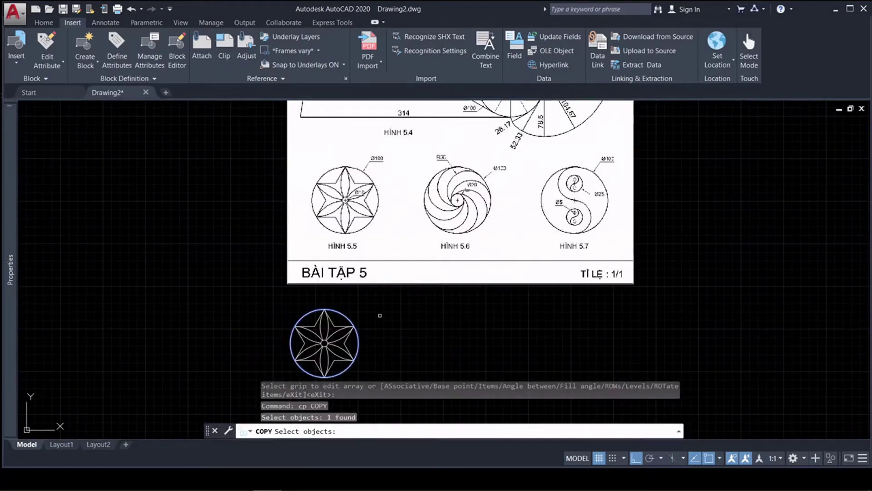
key("Return")
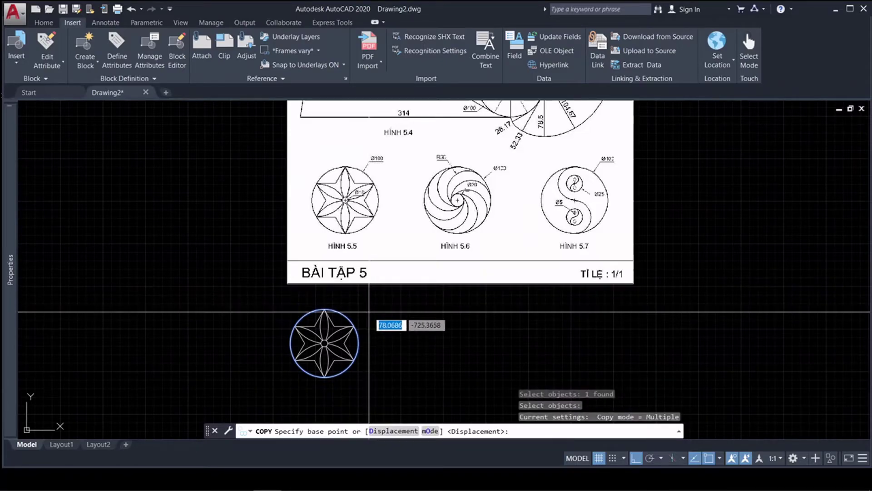
left_click(370, 311)
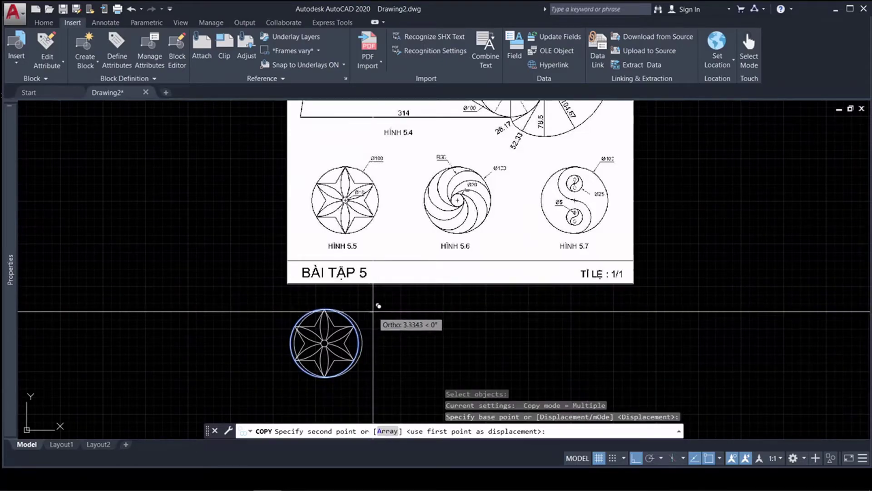
left_click(497, 307)
left_click(632, 305)
key("Return")
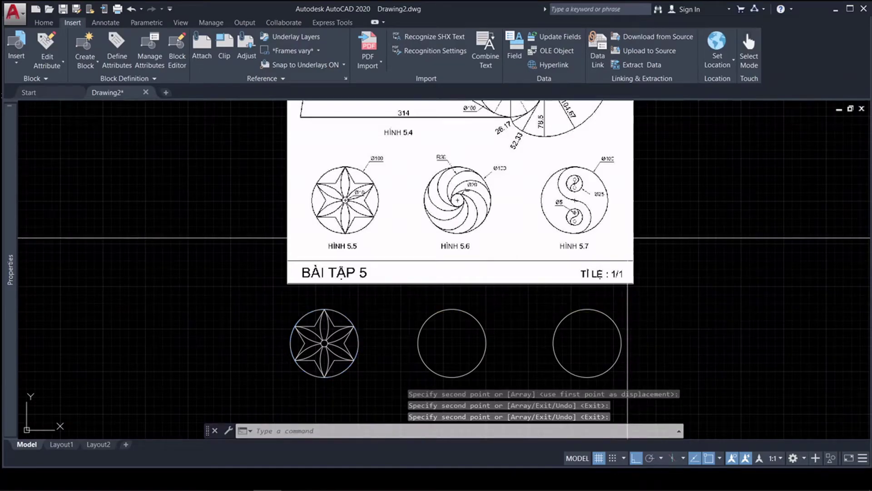
Draw a radius 10 circle at the centre of the diameter 100 circle below HÌNH 5.6.
scroll(449, 207, "up", 4)
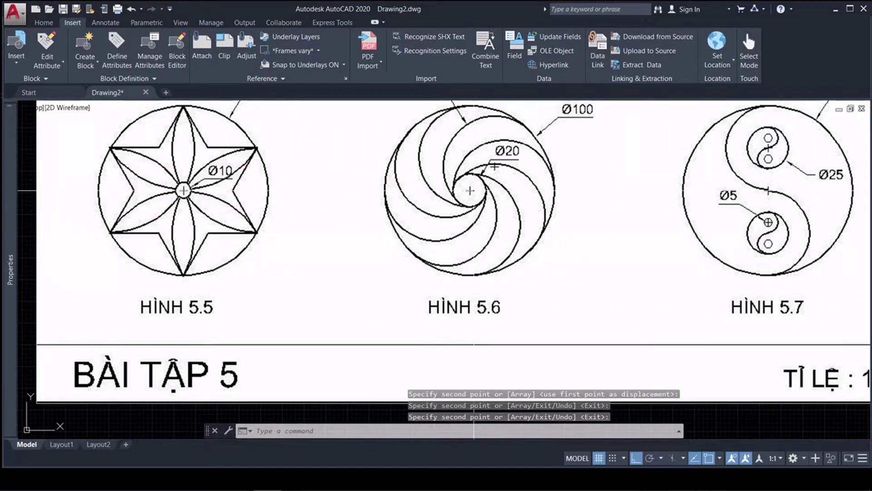
scroll(453, 196, "down", 4)
scroll(468, 343, "up", 2)
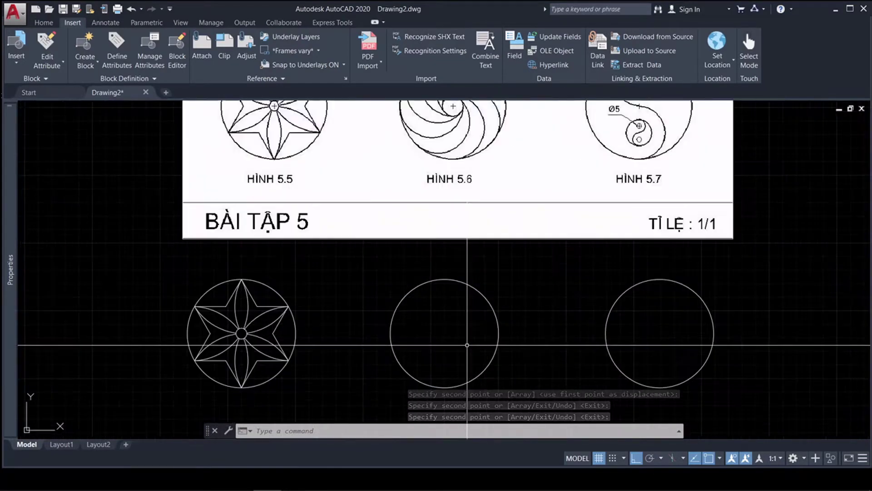
type("c")
key("Return")
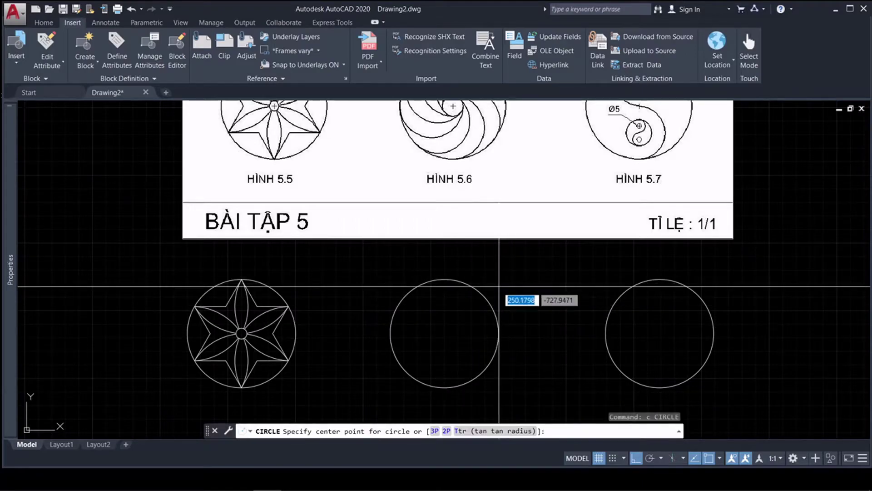
left_click(444, 333)
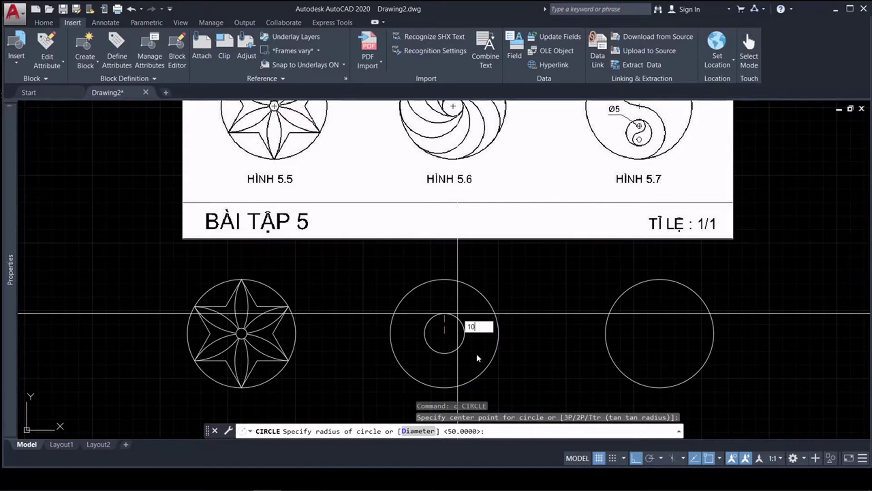
key("Return")
Draw a radius 30 circle in the empty space just beside the HÌNH 5.6 copy's outer circle.
scroll(489, 281, "down", 2)
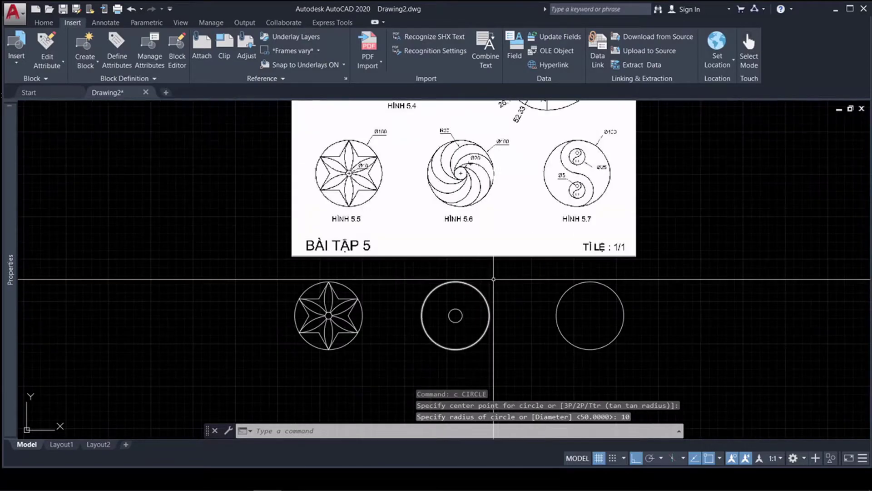
scroll(460, 183, "up", 2)
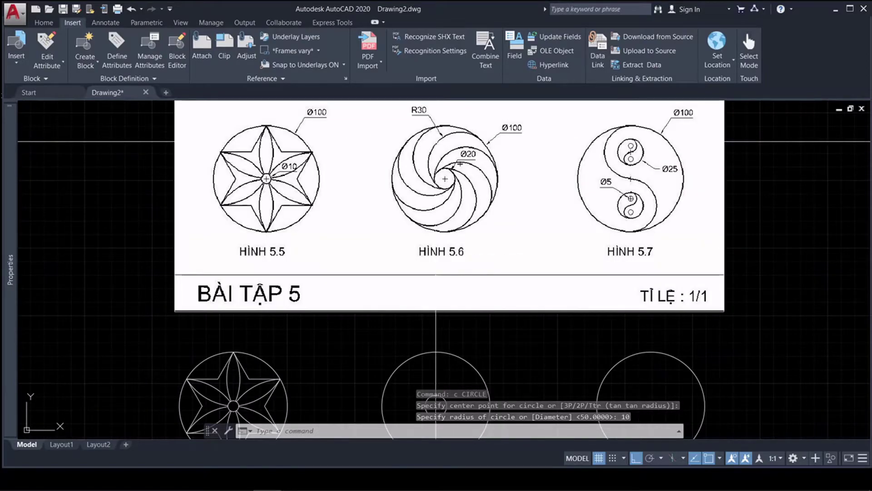
middle_click_drag(512, 311, 479, 245)
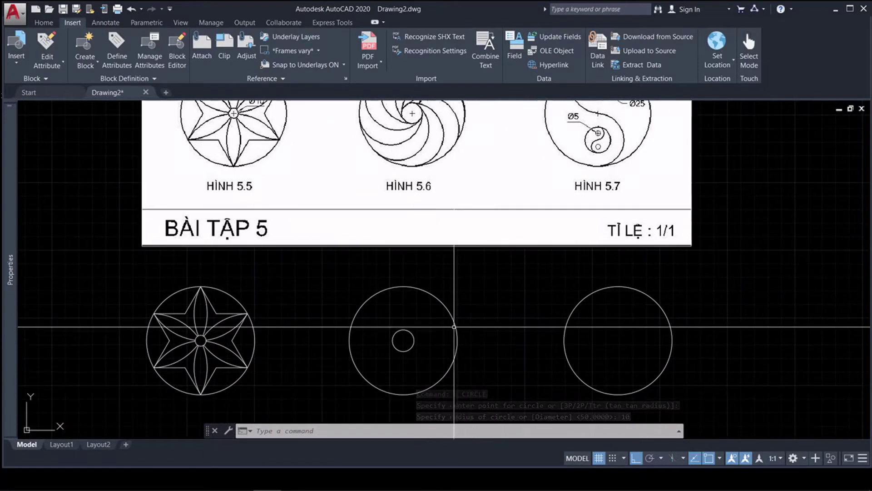
middle_click_drag(455, 346, 450, 370)
type("c")
key("Return")
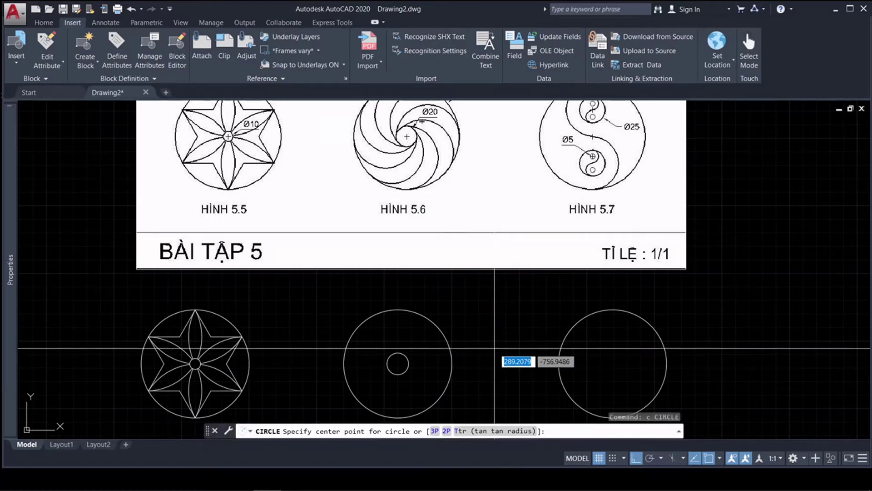
left_click(477, 365)
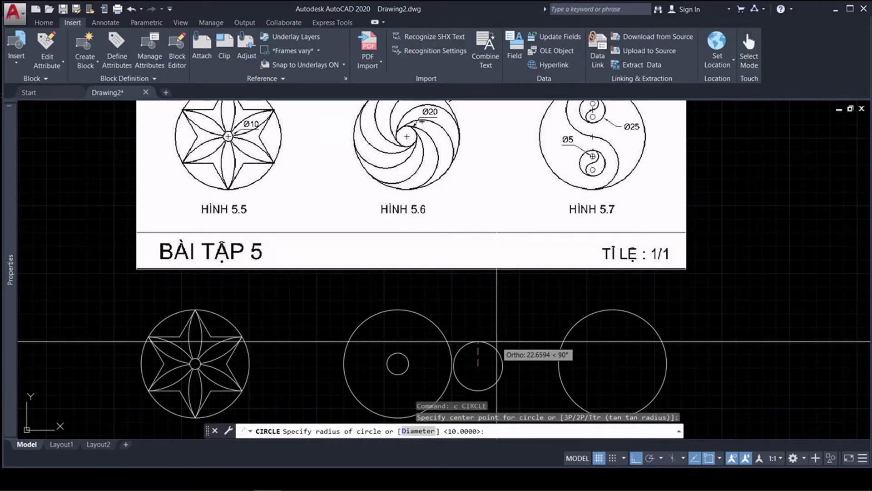
type("30")
key("Return")
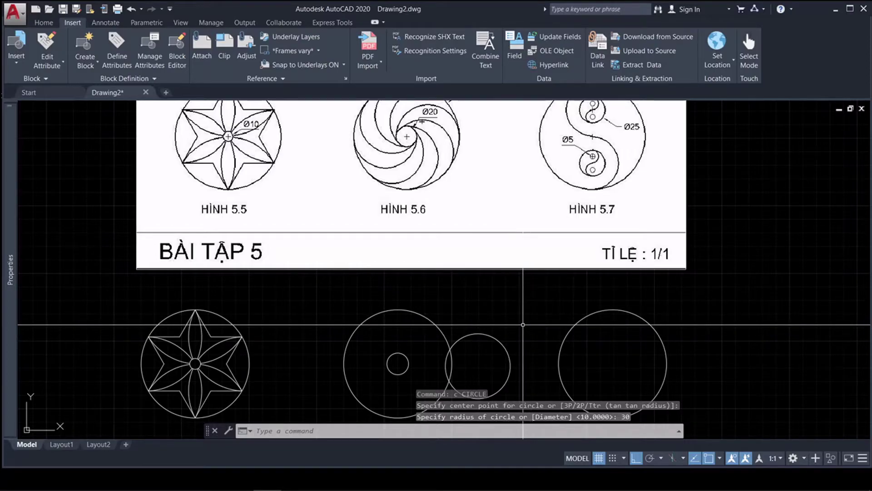
Move the radius 30 circle by its left quadrant onto the left quadrant of the radius 10 circle.
type("m")
key("Return")
left_click(515, 334)
left_click(480, 361)
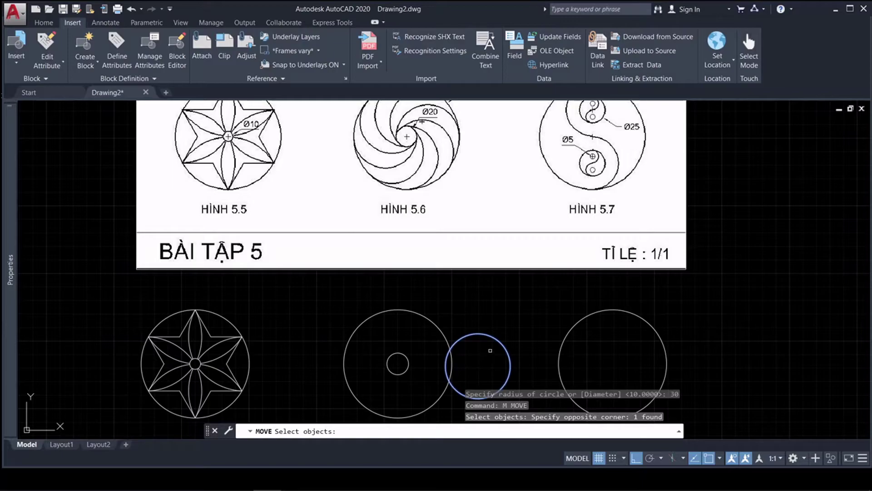
key("Return")
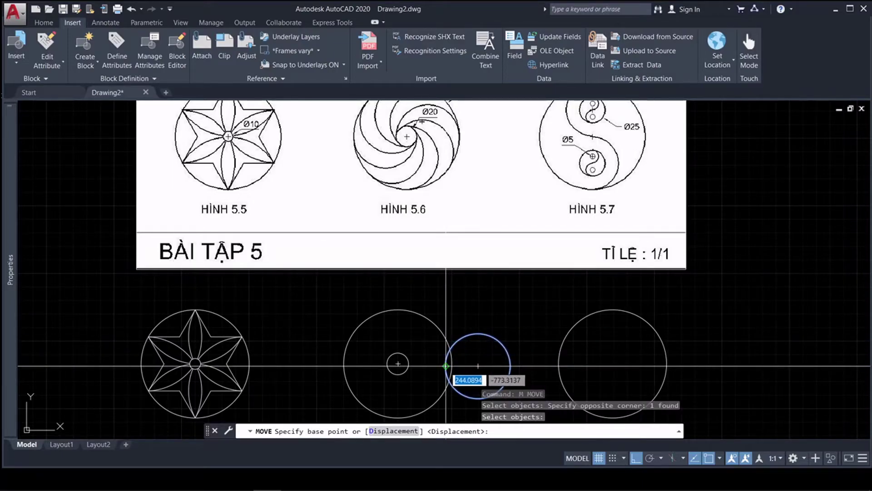
left_click(446, 366)
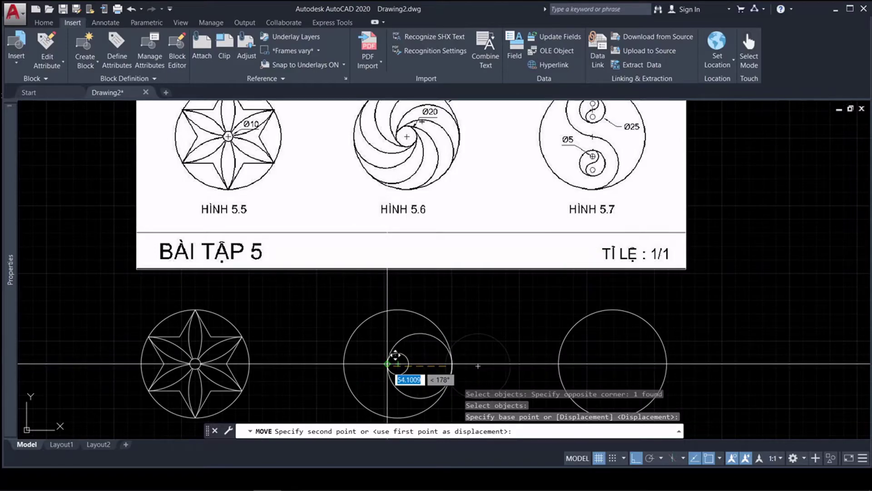
left_click(387, 363)
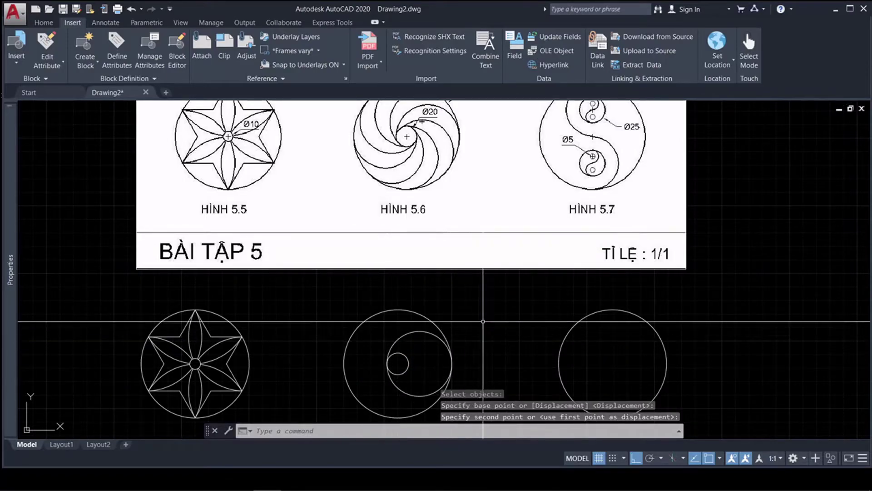
Trim off the lower half of the radius 30 circle between the inner and outer circles.
middle_click_drag(480, 332, 491, 300)
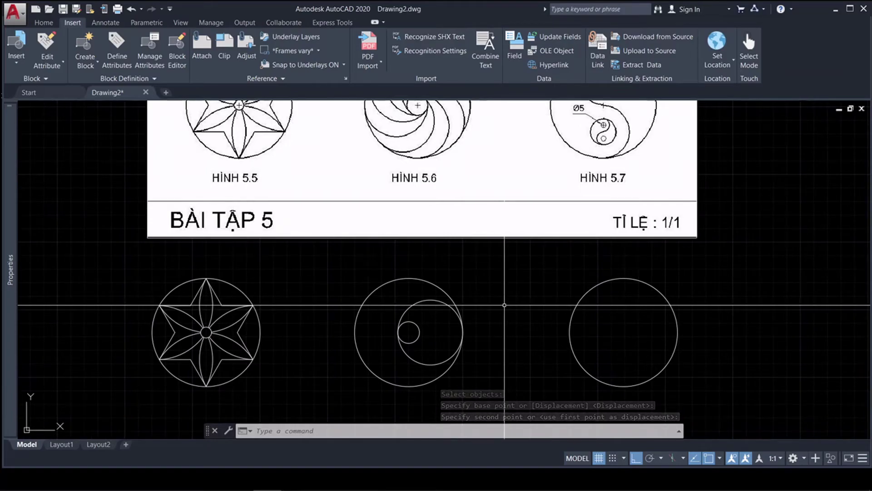
type("tr")
key("Return")
left_click(477, 349)
left_click(374, 305)
key("Return")
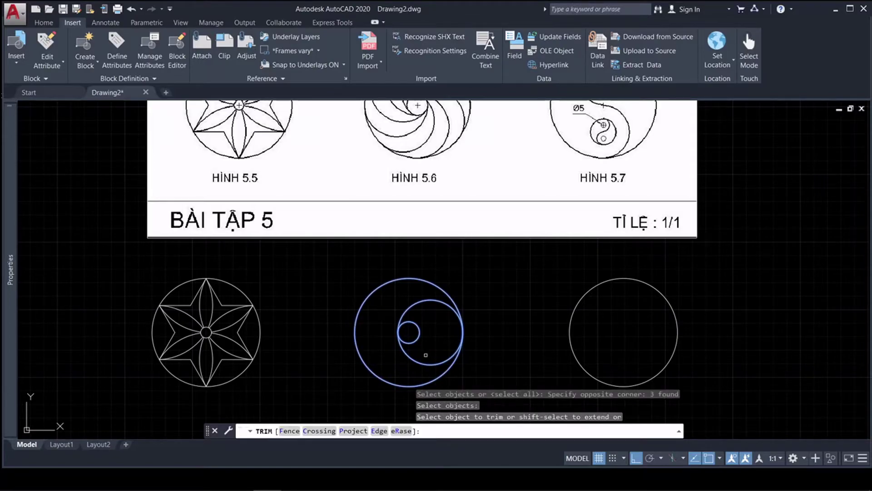
left_click(410, 357)
key("Return")
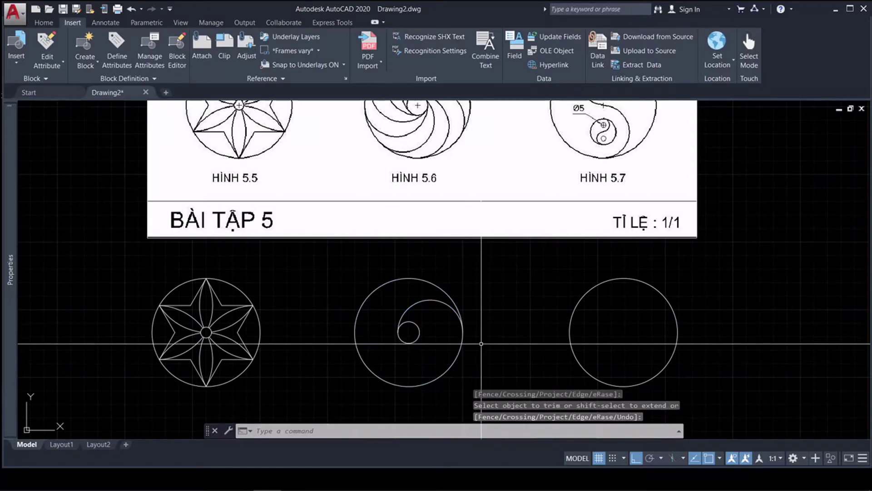
Create a polar array of the radius 30 arc around the radius 10 circle's centre with 8 items.
scroll(475, 351, "down", 2)
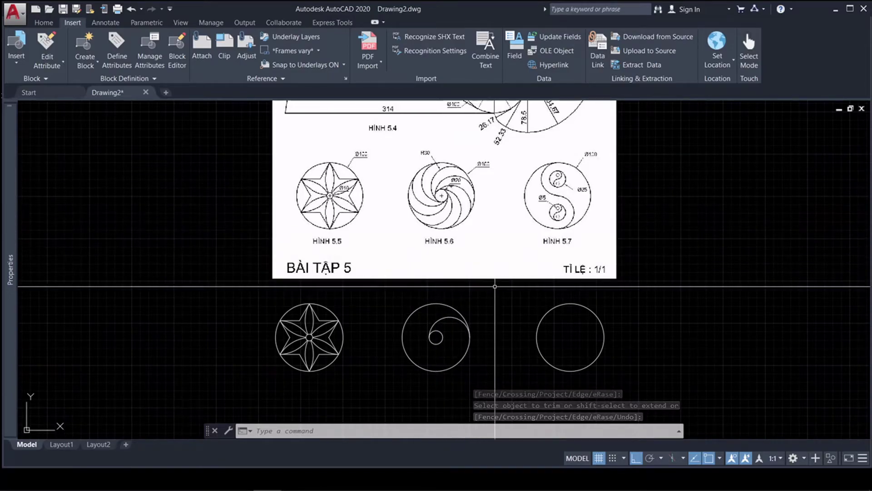
type("AR")
key("Return")
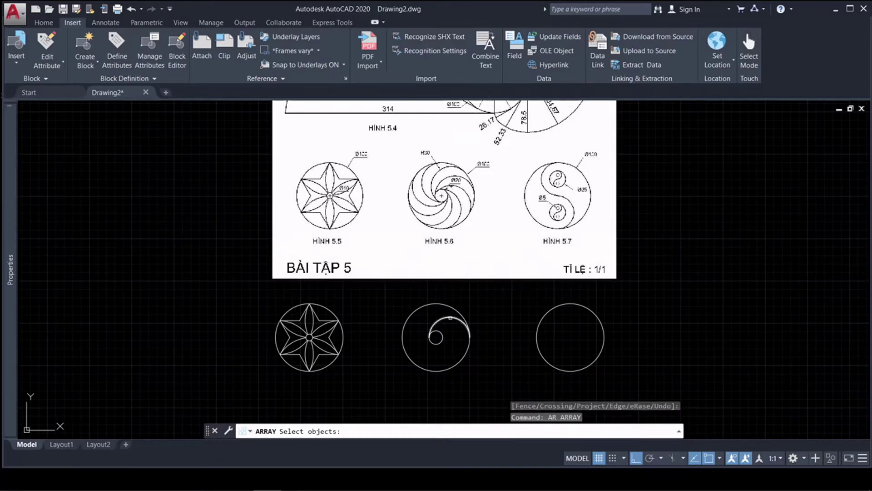
left_click(447, 317)
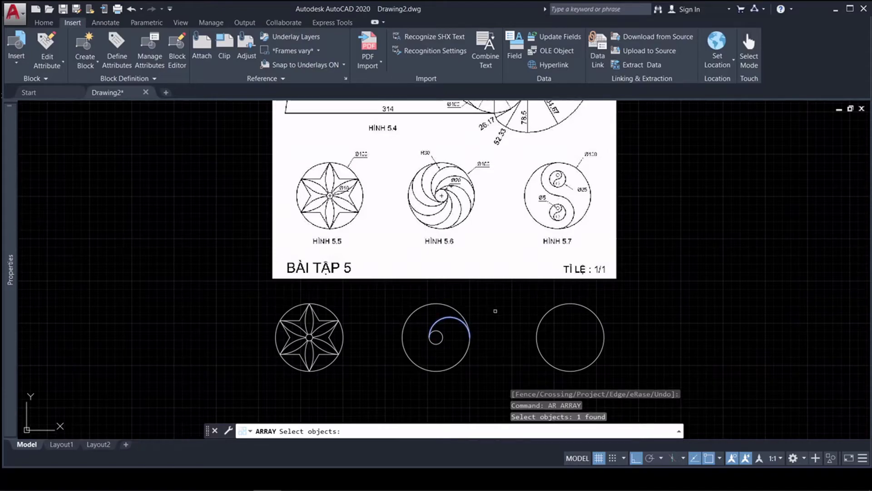
key("Return")
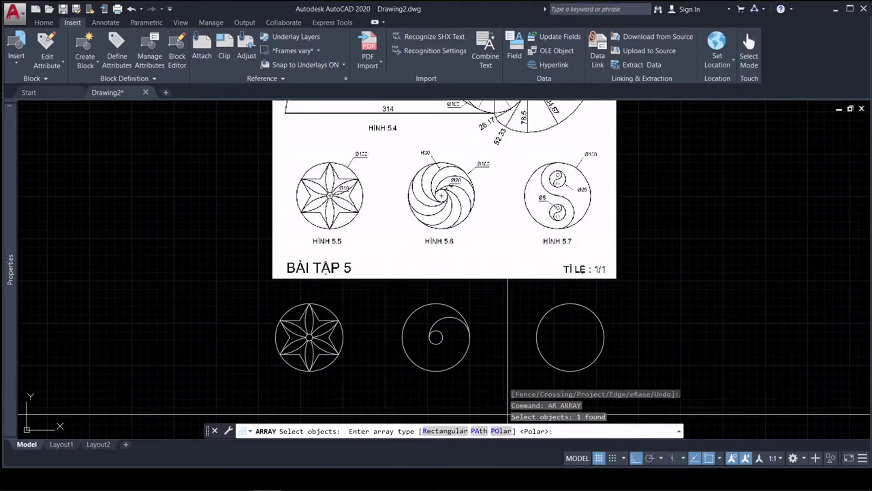
left_click(501, 430)
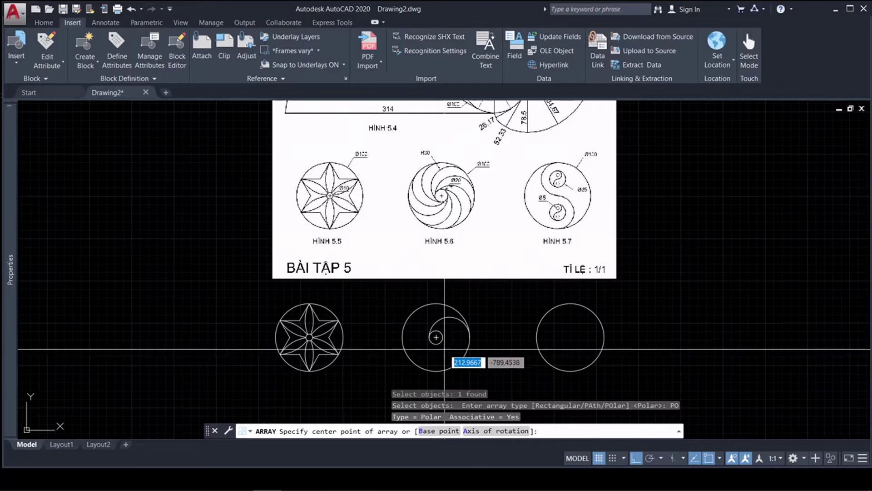
left_click(436, 337)
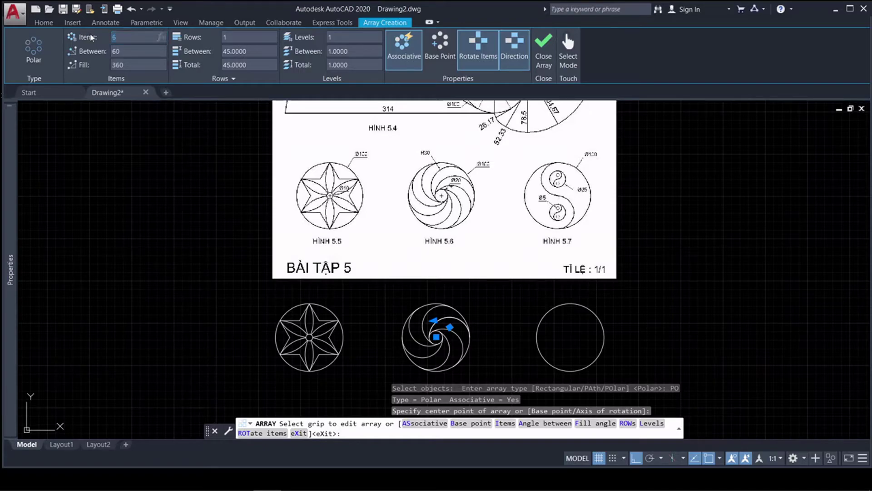
type("8")
key("Return")
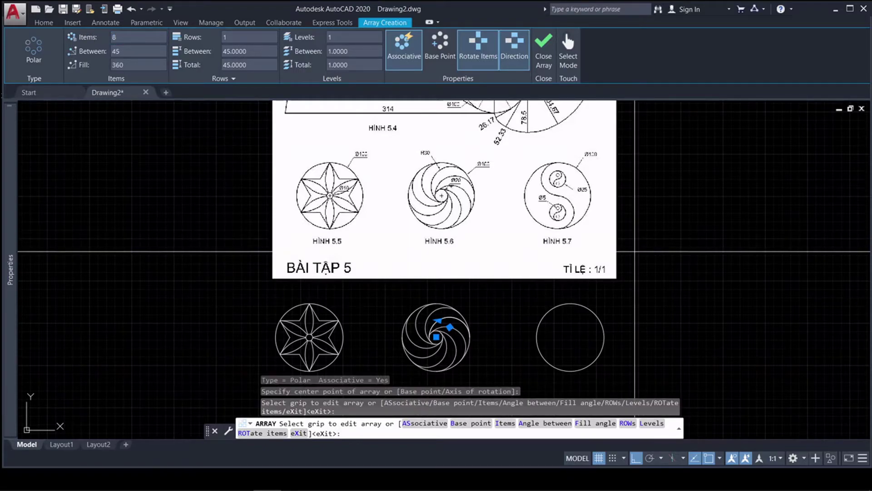
key("Escape")
key("Escape")
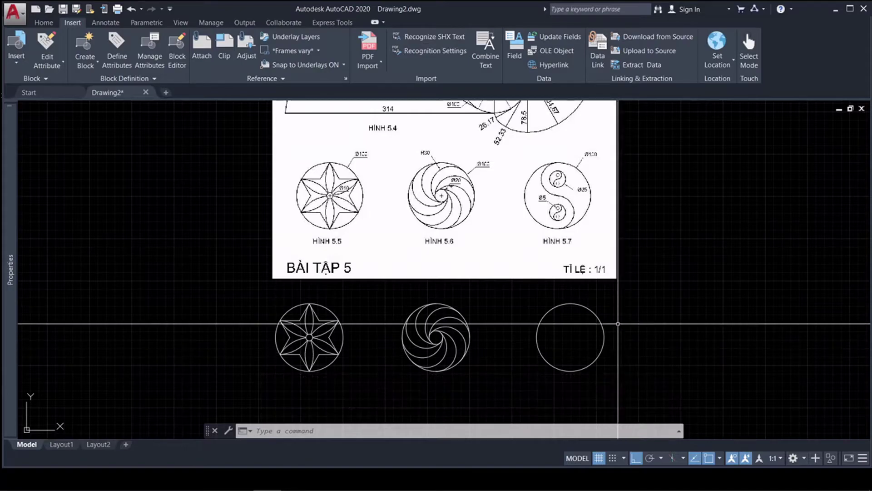
Draw a two-point circle from the centre to the upper quadrant of the diameter 100 circle below HÌNH 5.7.
scroll(552, 176, "up", 4)
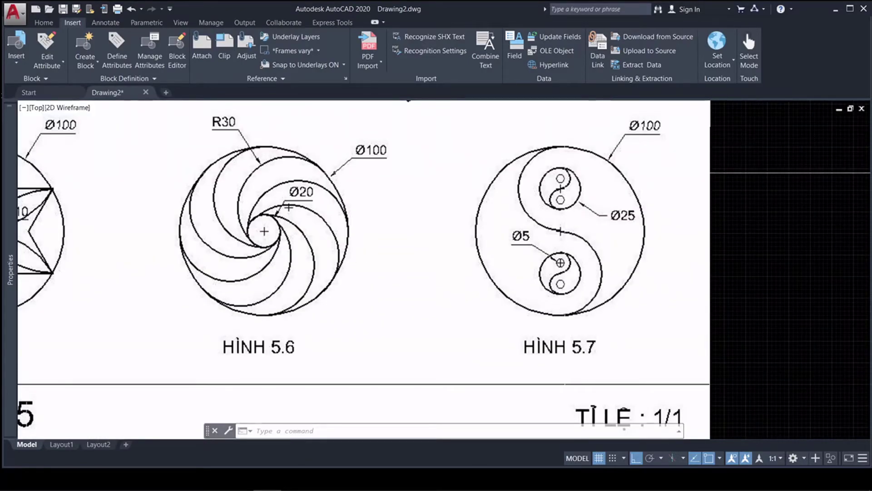
scroll(409, 198, "down", 5)
scroll(604, 327, "up", 2)
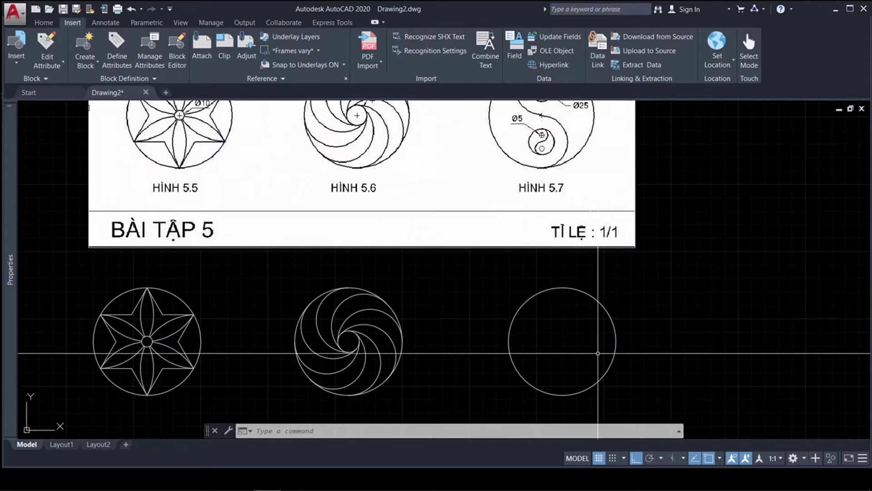
type("c")
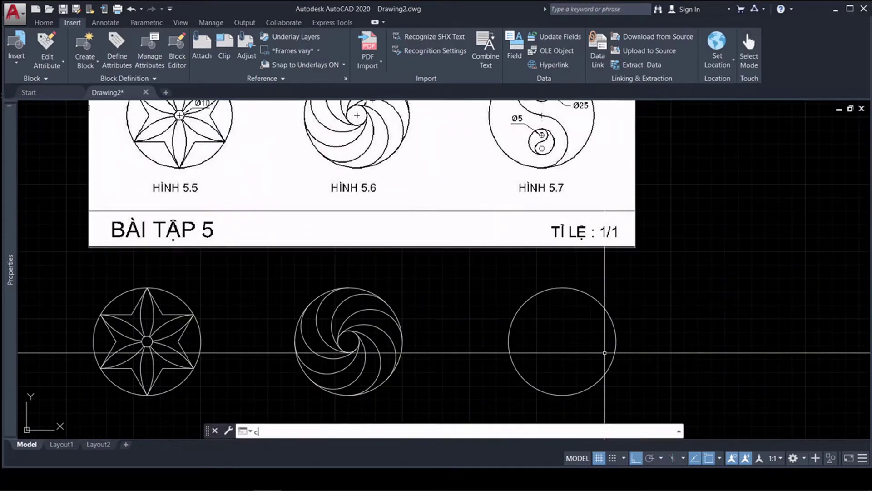
key("Return")
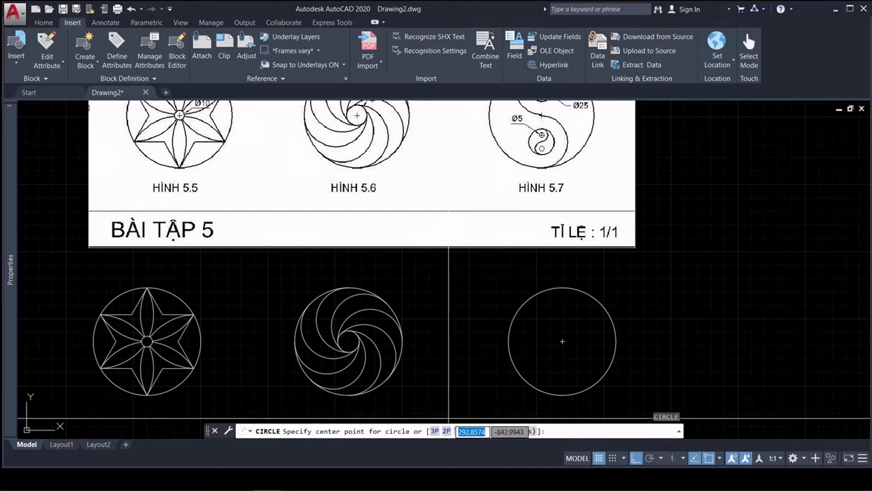
left_click(447, 430)
left_click(562, 340)
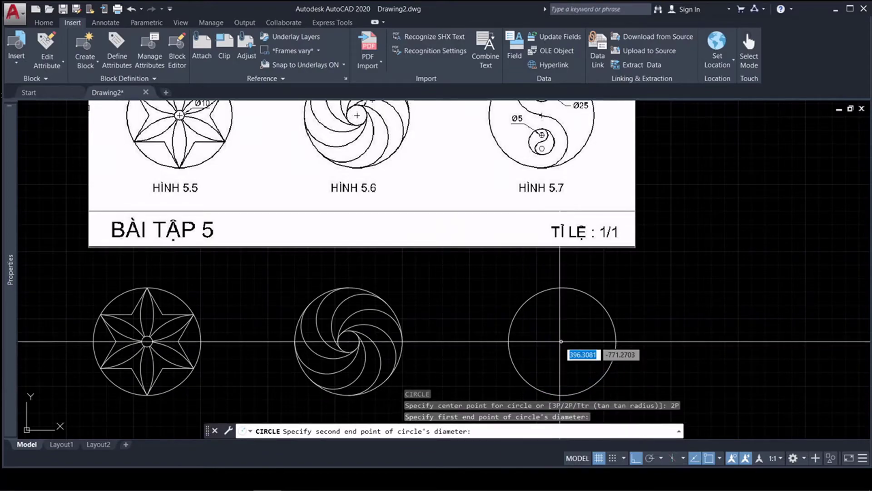
left_click(563, 287)
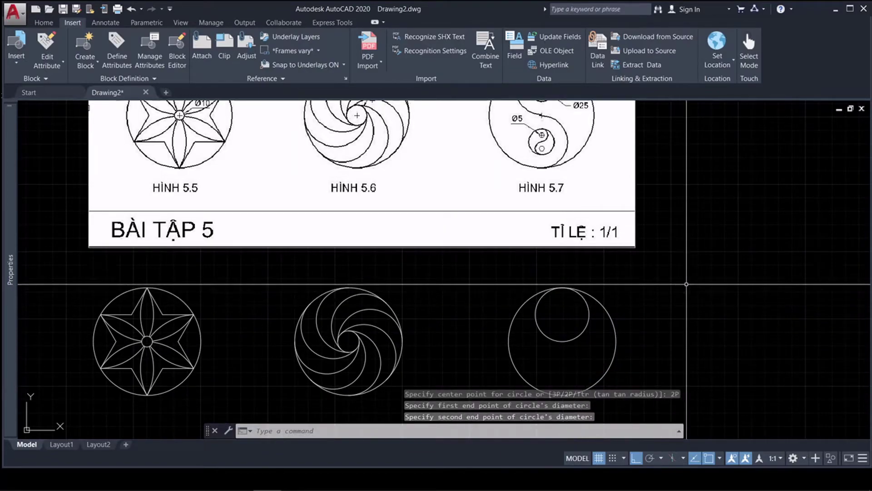
Draw a second two-point circle from the same outer circle's centre to its lower quadrant.
key("Return")
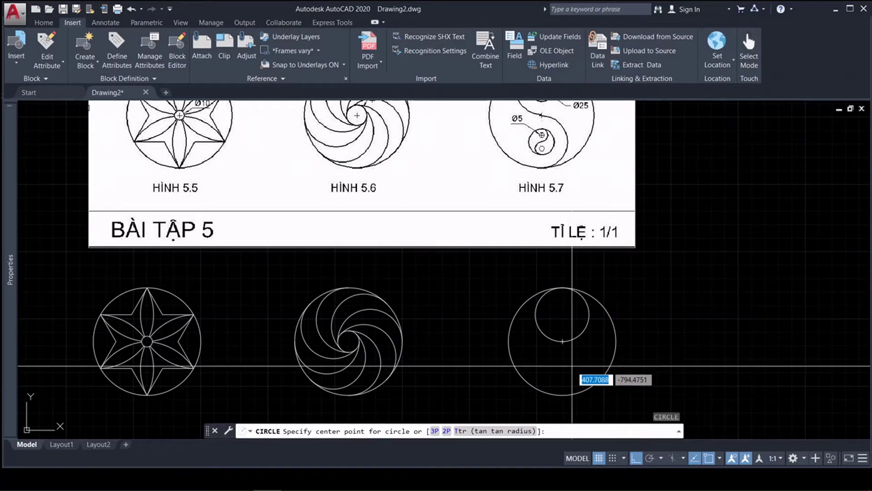
left_click(447, 431)
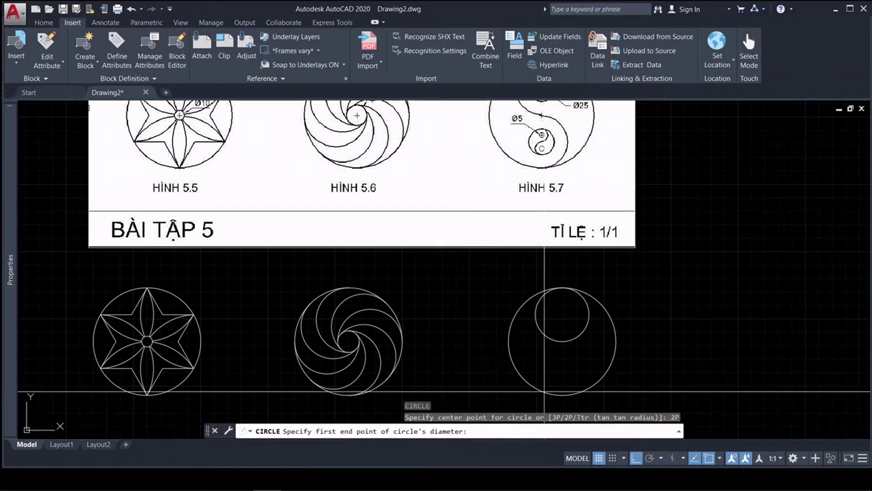
left_click(562, 341)
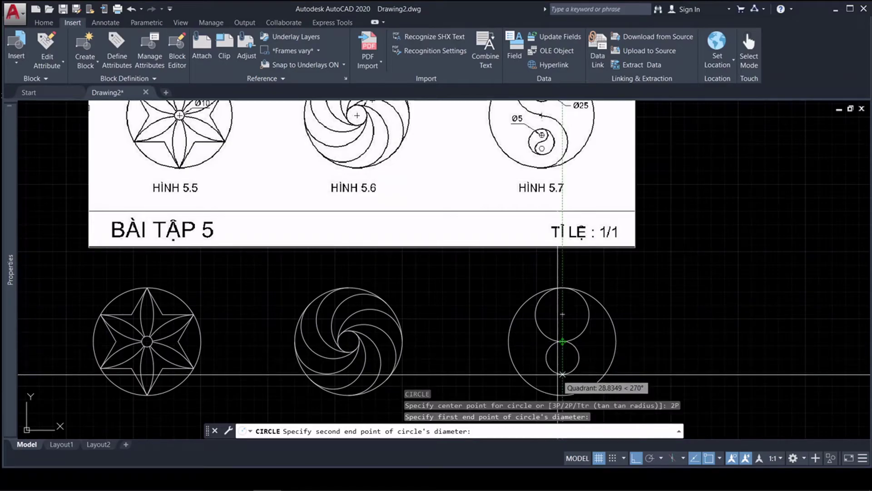
left_click(562, 395)
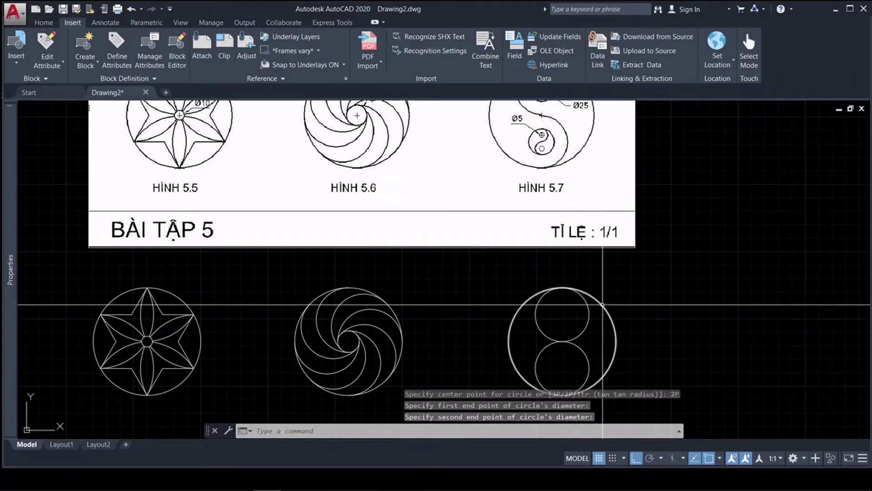
Draw a vertical line from the lower quadrant of HÌNH 5.7's diameter 100 circle through both inner circles to above the outer circle.
type("l")
key("Return")
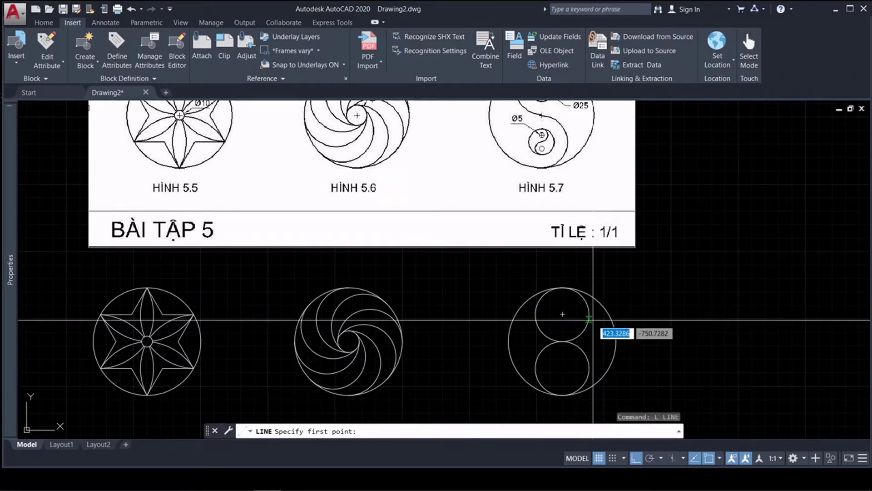
scroll(566, 312, "down", 2)
left_click(573, 367)
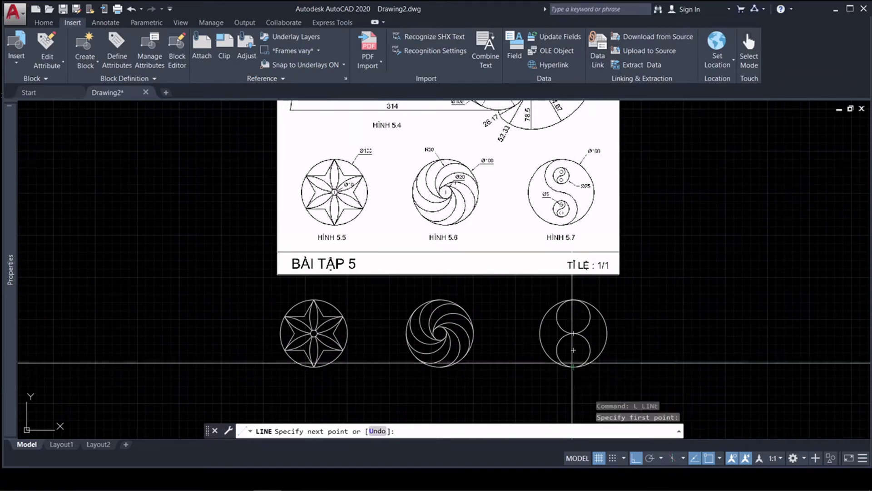
left_click(573, 288)
key("Return")
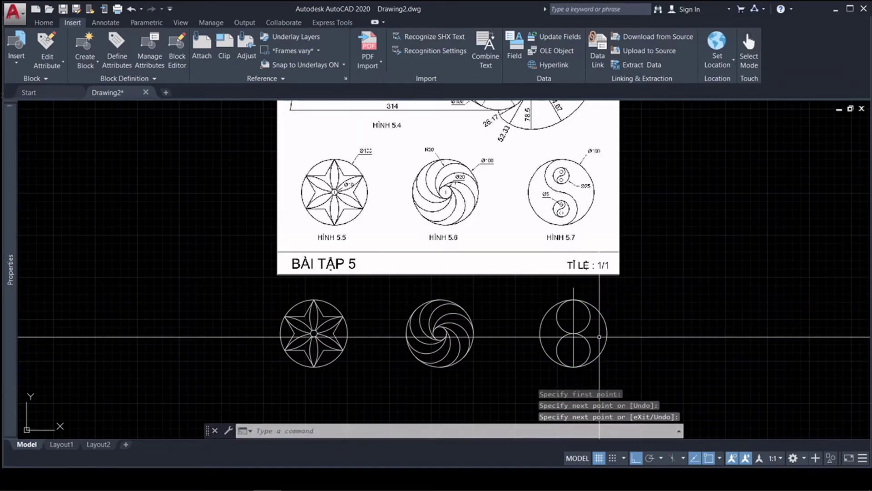
Trim off the right half of the upper inner circle and the left half of the lower one against the vertical line.
type("tr")
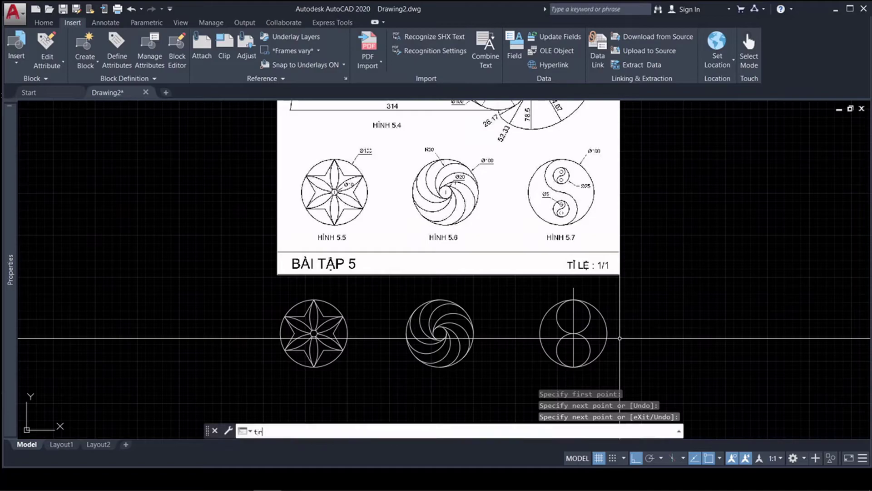
key("Return")
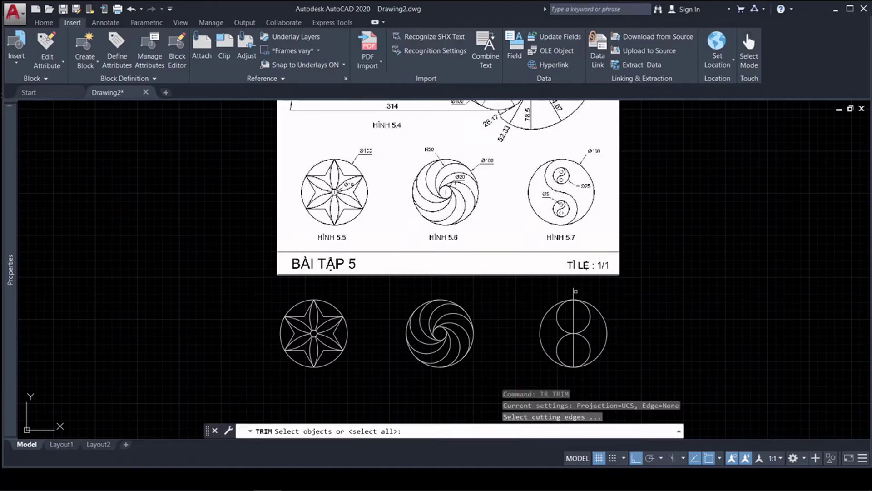
left_click(574, 291)
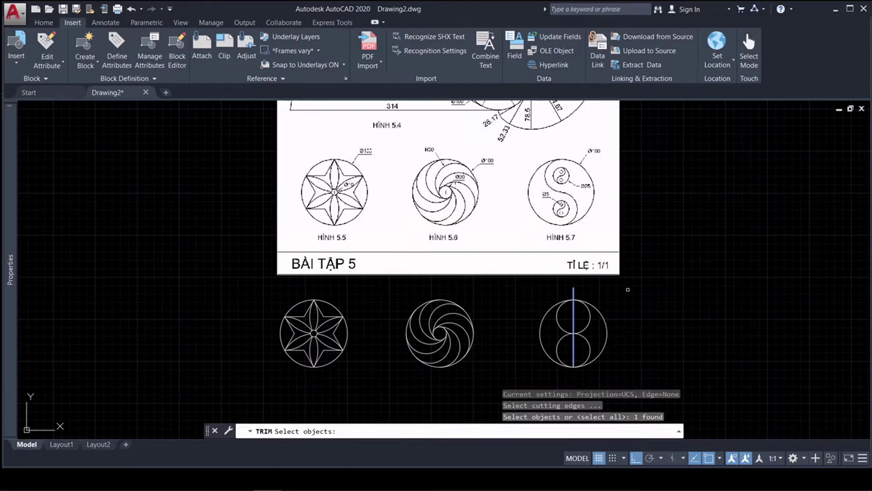
key("Return")
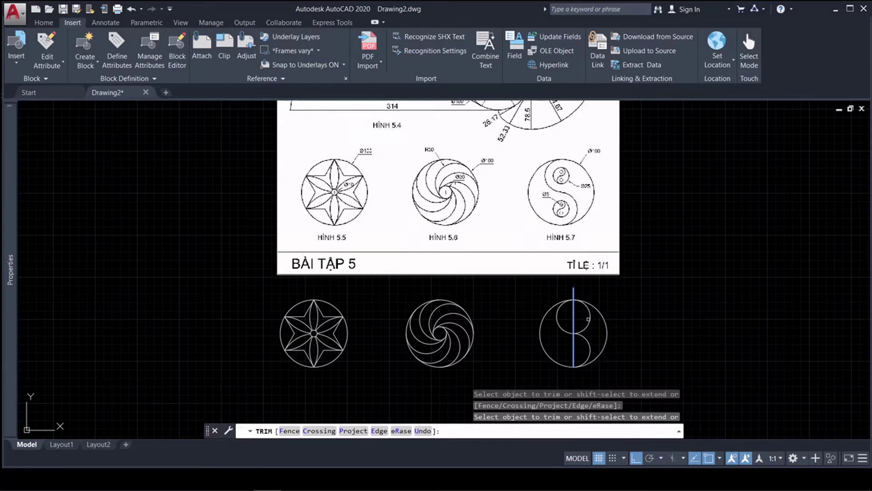
key("Return")
Erase the vertical construction line through HÌNH 5.7's outer circle.
left_click(580, 297)
left_click(560, 288)
key("Delete")
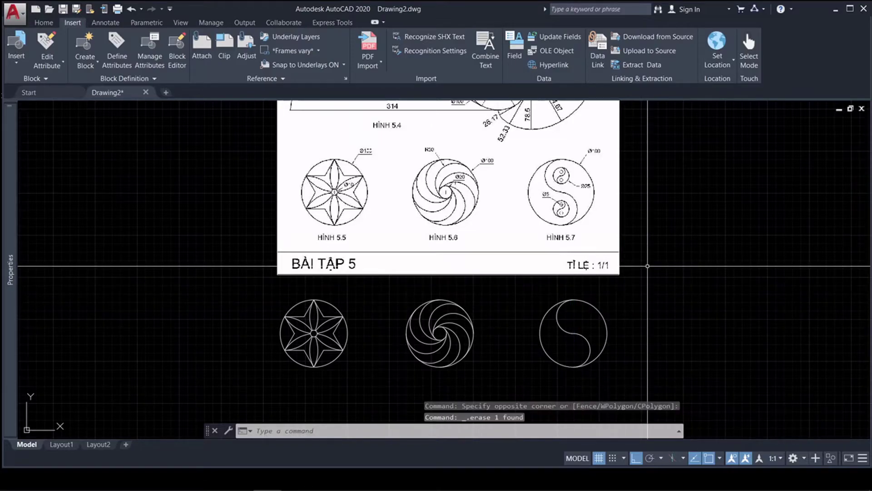
Draw a diameter 25 circle centred on the upper large arc of the S-curve, following the HÌNH 5.7 reference.
scroll(646, 163, "up", 4)
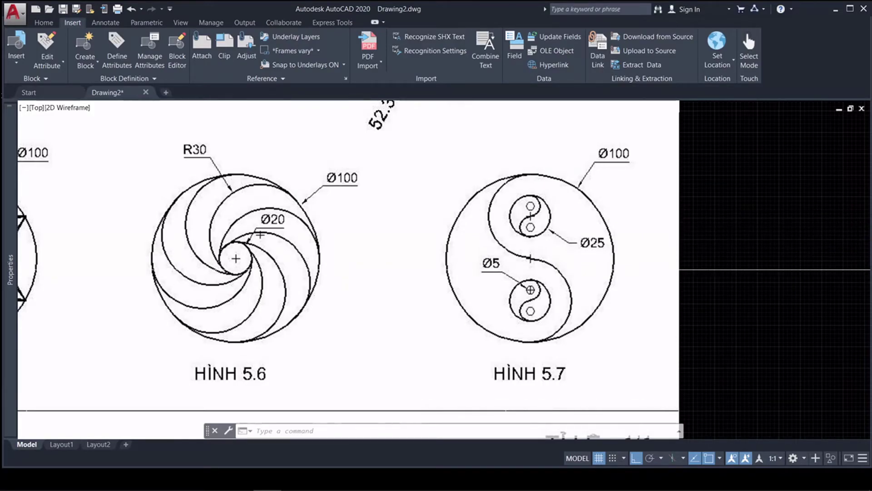
scroll(513, 270, "down", 5)
scroll(548, 330, "up", 2)
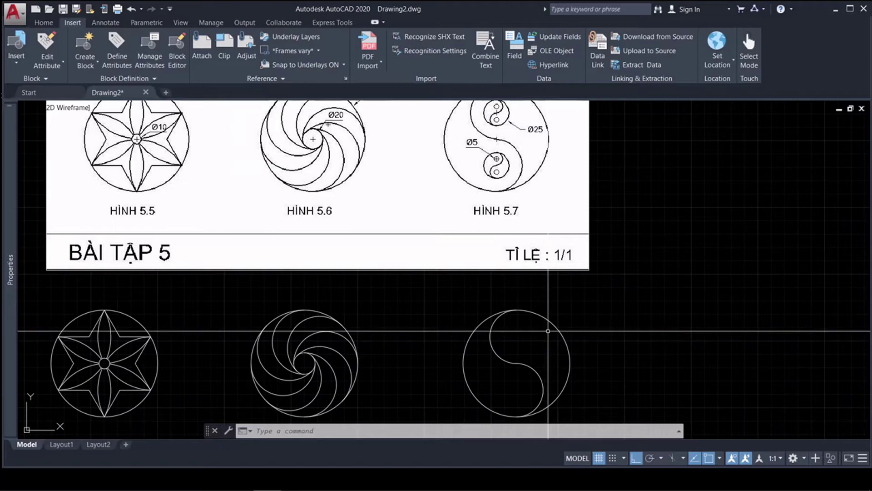
type("c")
key("Return")
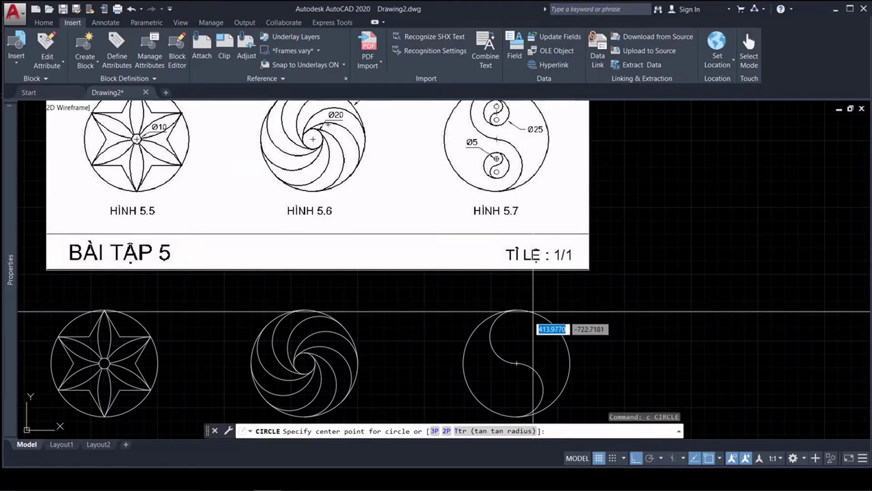
left_click(517, 337)
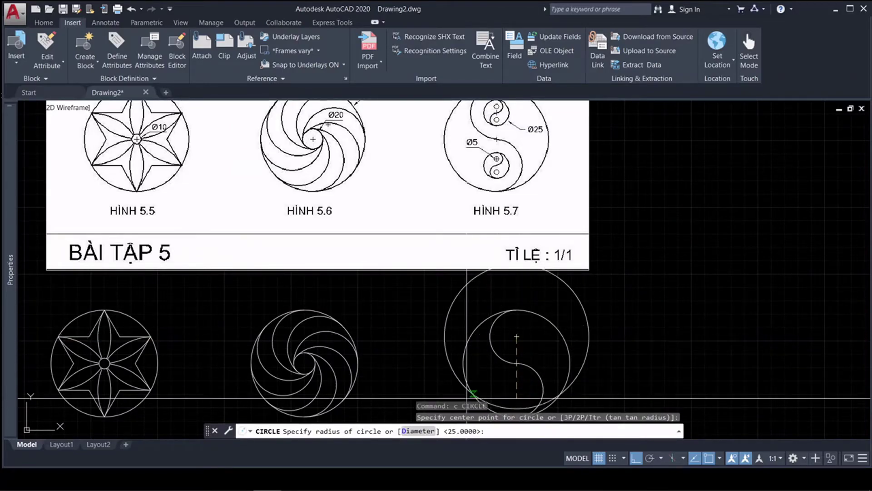
left_click(416, 431)
type("2")
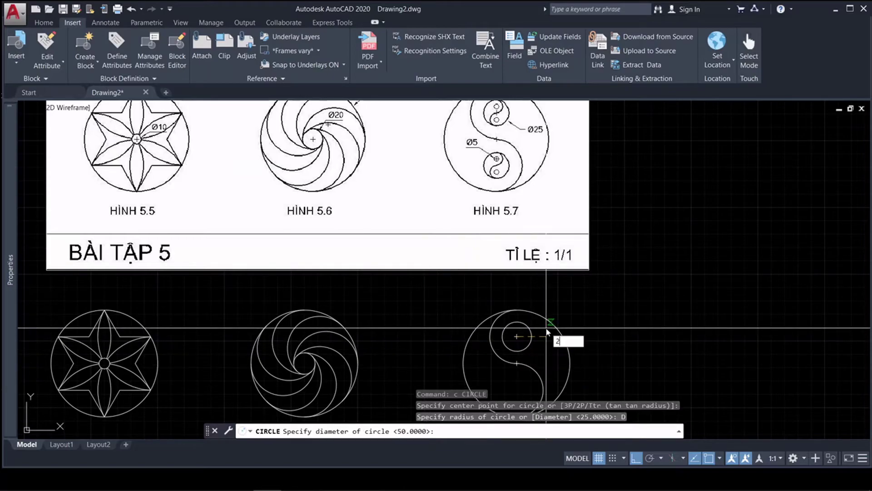
key("Return")
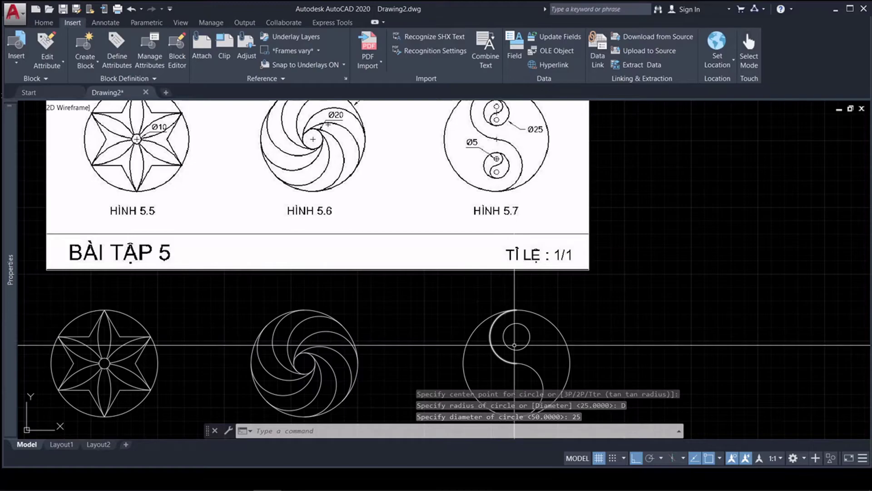
Draw a two-point circle from the diameter 25 circle's centre to its upper quadrant.
scroll(516, 337, "up", 2)
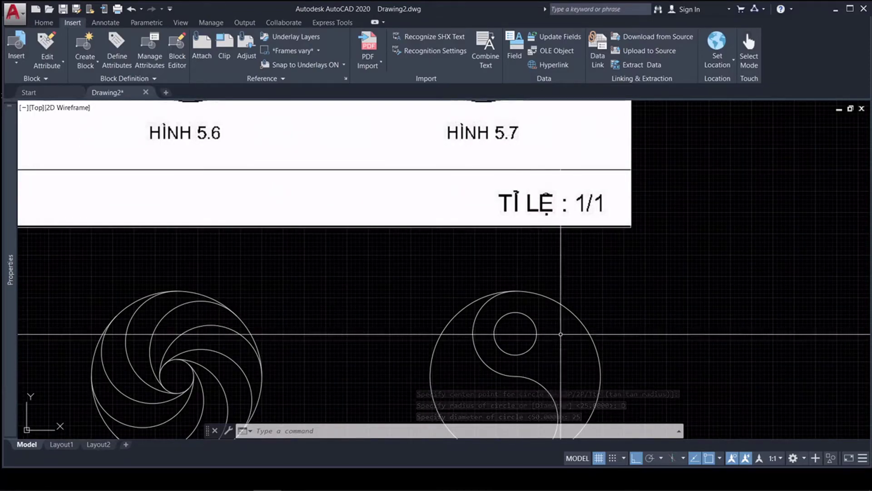
type("c")
key("Return")
left_click(446, 431)
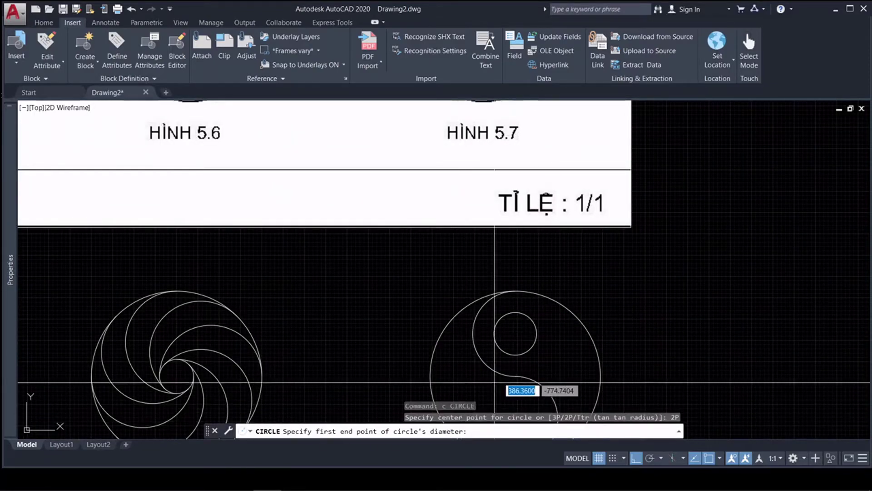
left_click(515, 333)
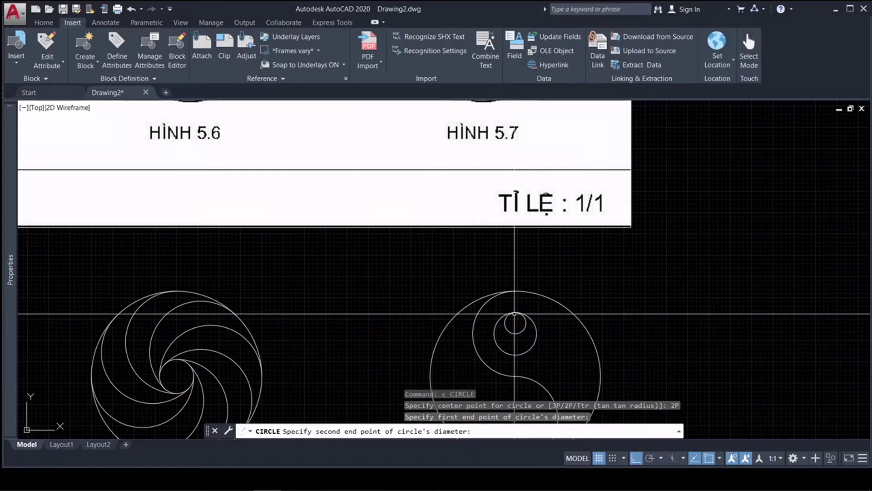
left_click(515, 312)
Draw another two-point circle from the diameter 25 circle's centre to its lower quadrant.
key("Return")
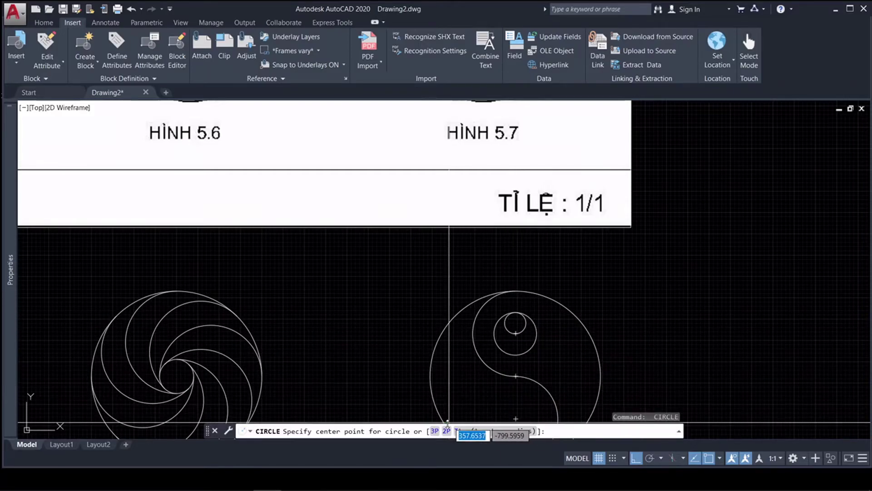
left_click(447, 430)
left_click(516, 333)
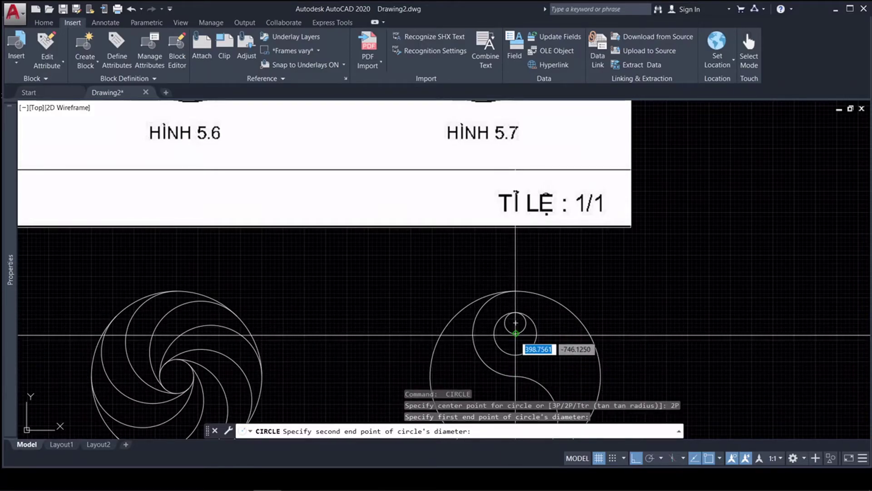
left_click(515, 355)
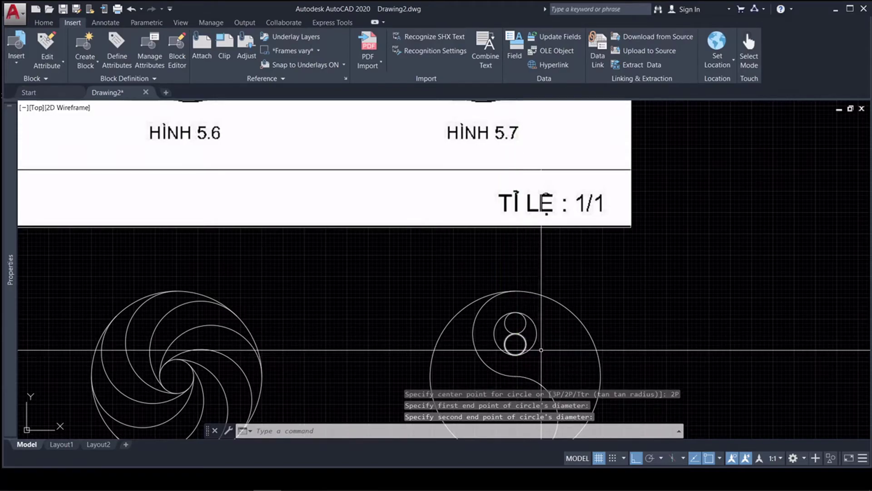
Draw a vertical line from the diameter 25 circle's lower quadrant up past the top of the outer circle.
type("l")
key("Return")
left_click(515, 354)
left_click(527, 282)
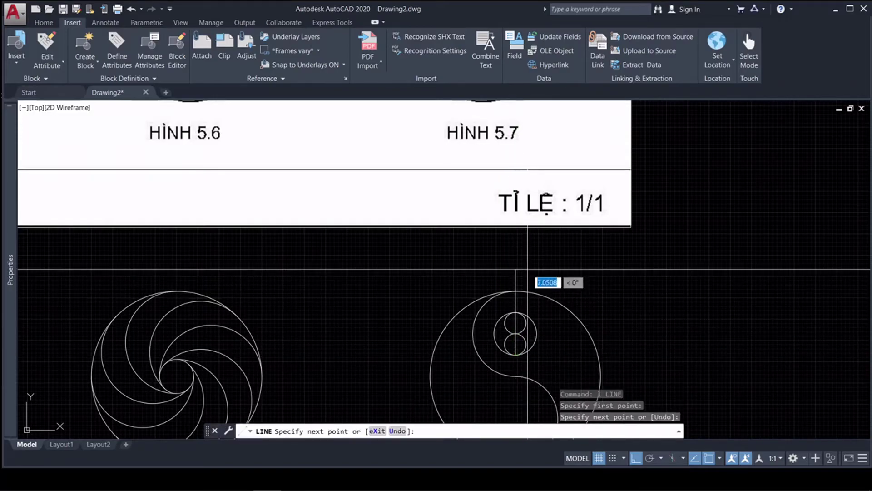
key("Return")
Trim off the left half of the upper small circle and the right half of the lower small circle against the vertical line.
scroll(526, 333, "up", 3)
type("tr")
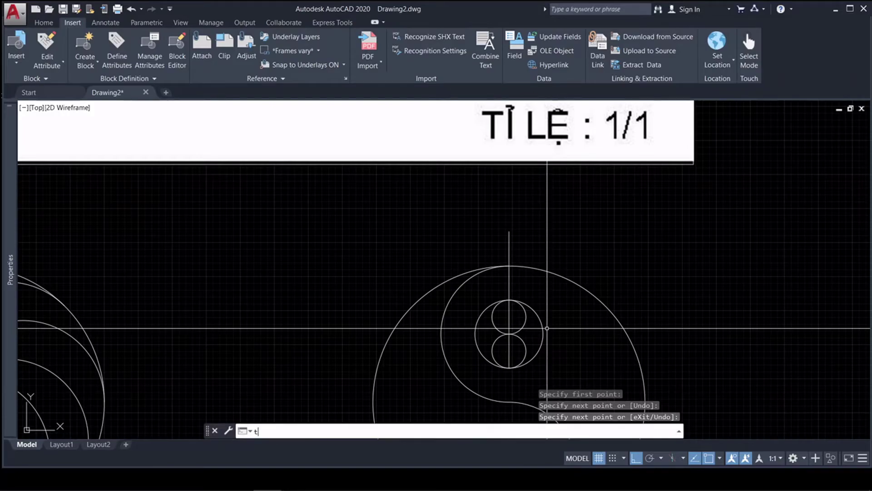
key("Return")
left_click(527, 288)
left_click(497, 285)
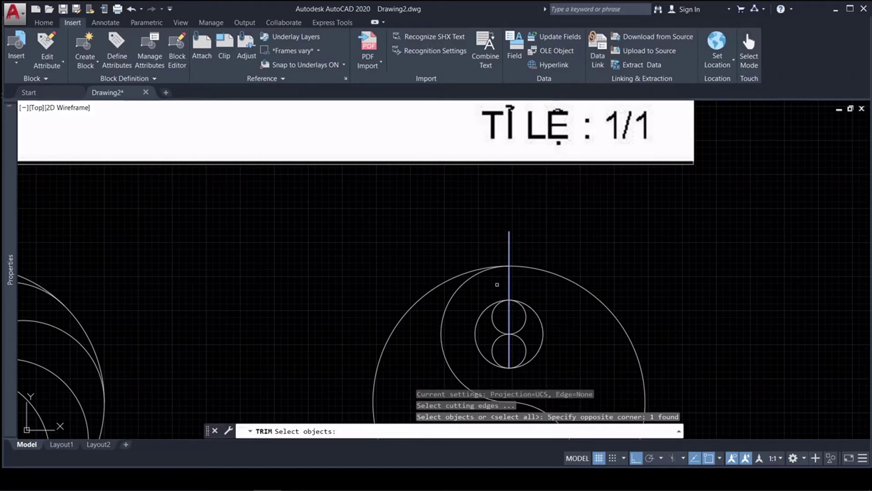
key("Return")
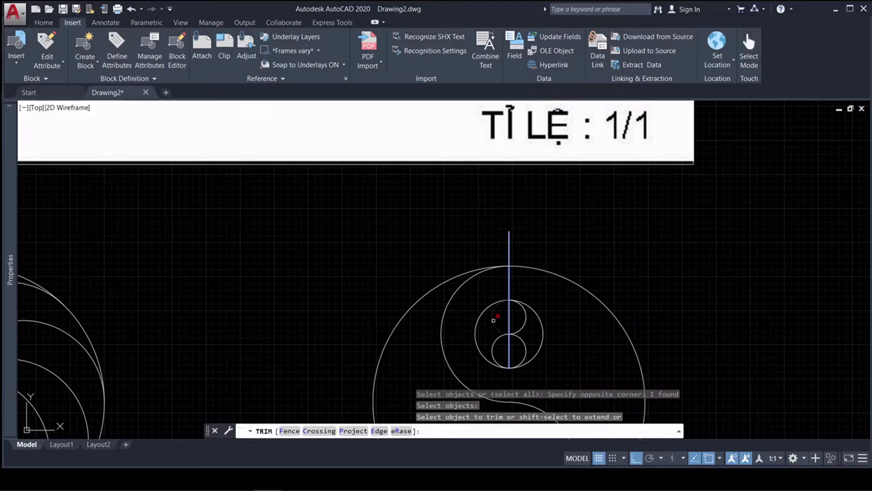
left_click(493, 321)
key("Return")
Erase the vertical construction line through the diameter 25 circle.
left_click(509, 318)
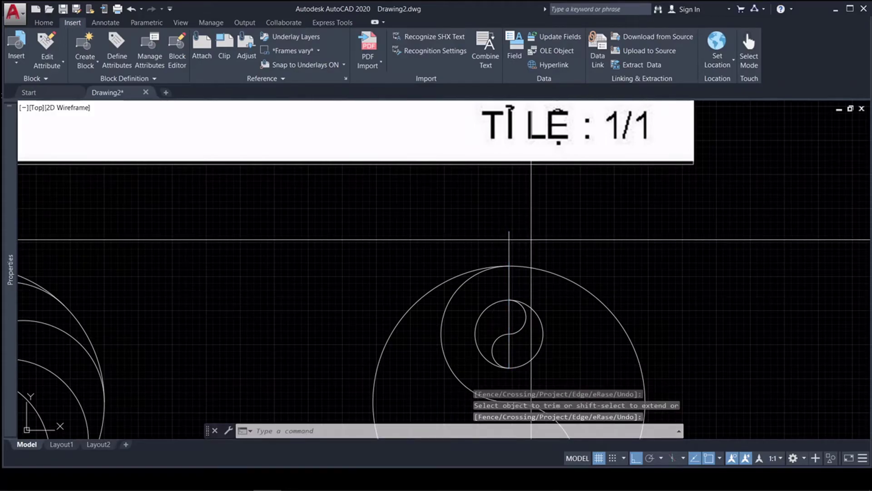
left_click(461, 246)
key("Delete")
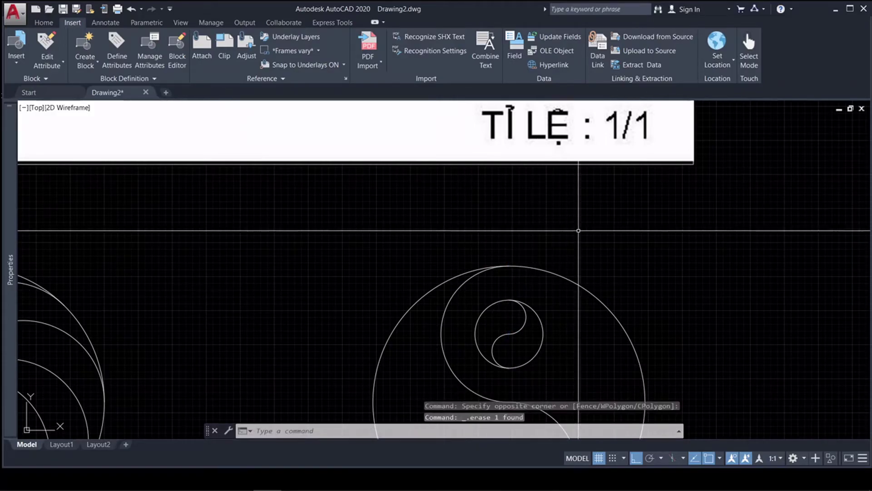
Draw a diameter 5 circle at the centre of the upper small arc inside the diameter 25 circle.
type("c")
key("Return")
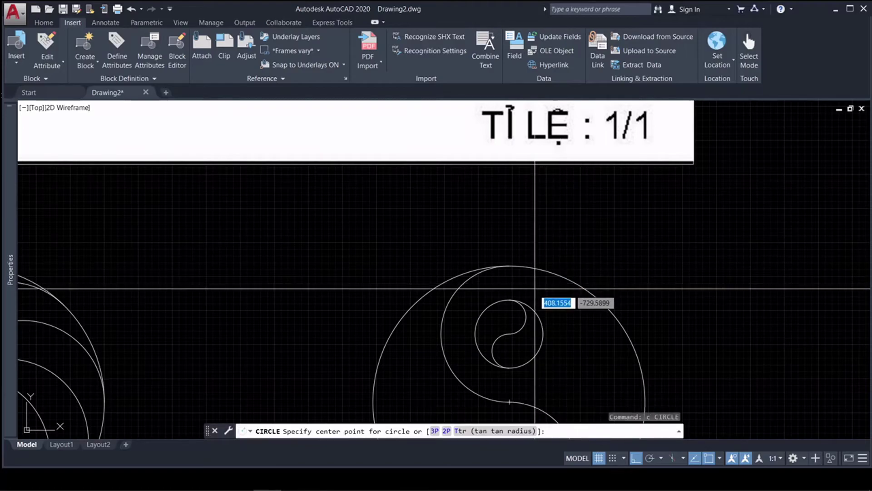
left_click(512, 313)
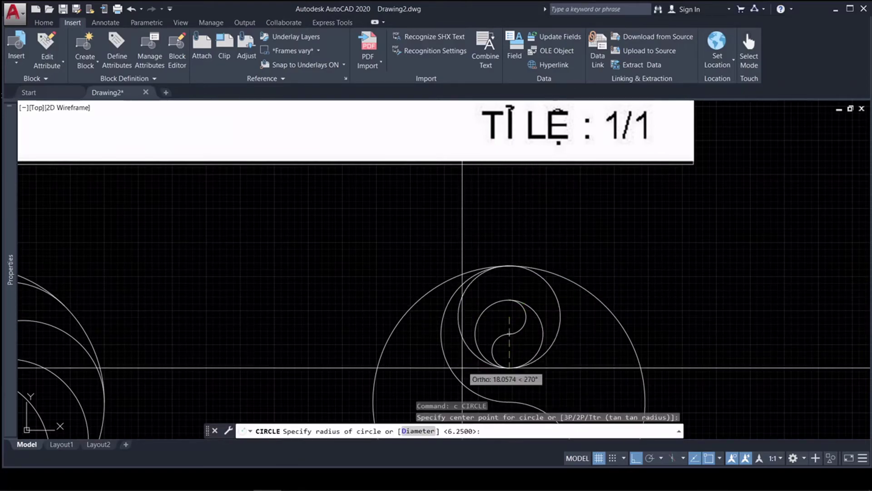
left_click(411, 431)
type("5")
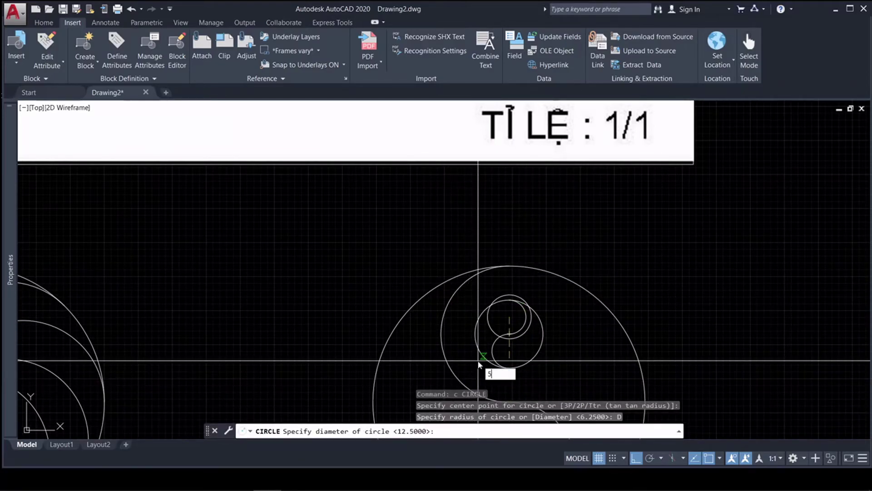
key("Return")
Copy the diameter 5 circle from the upper small arc's centre to the lower small arc's centre.
type("cp")
key("Return")
left_click(513, 318)
left_click(503, 312)
key("Return")
left_click(510, 316)
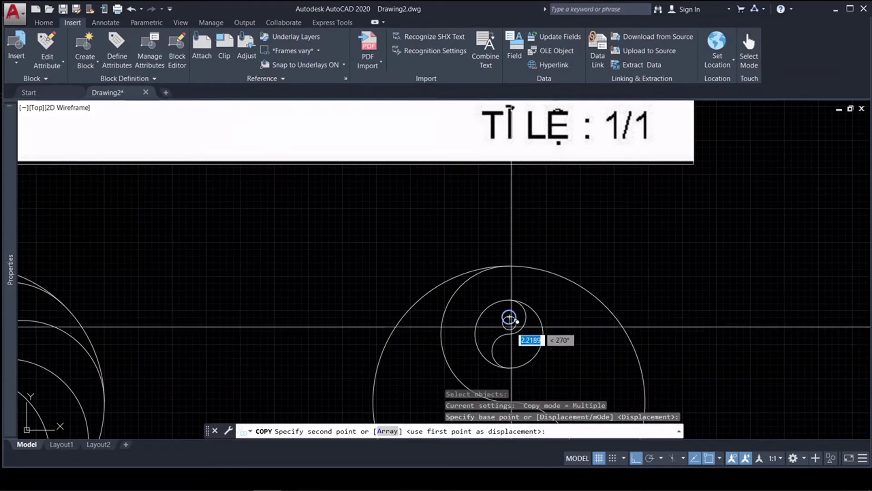
left_click(510, 350)
key("Return")
Copy the diameter 25 circle with its S-curve and both diameter 5 circles into the lower large arc of HÌNH 5.7.
scroll(551, 323, "down", 4)
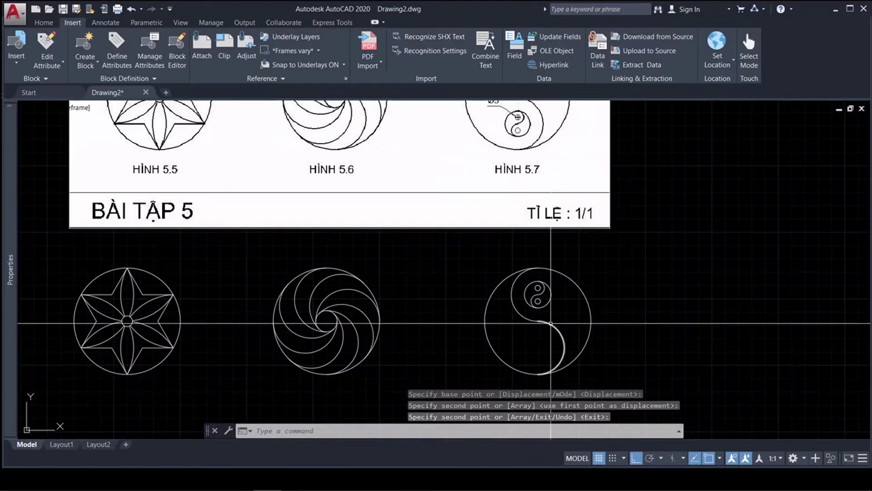
scroll(550, 323, "up", 4)
key("Return")
left_click(568, 320)
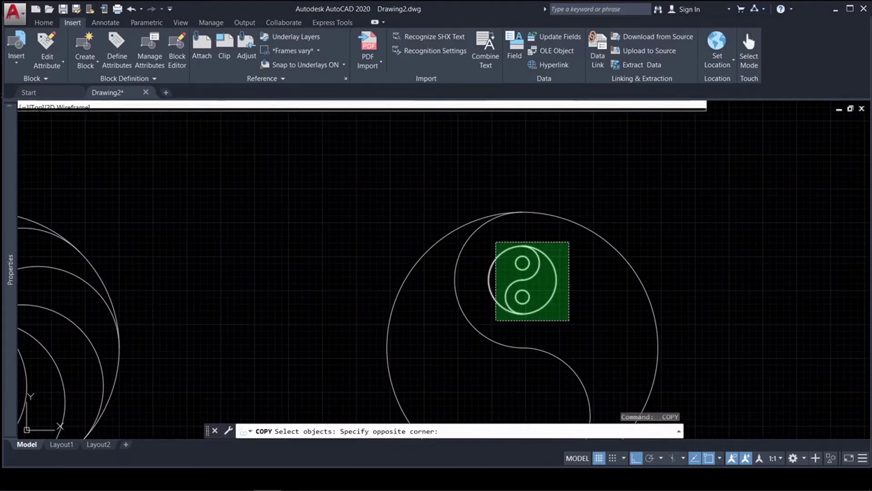
left_click(501, 235)
key("Return")
left_click(523, 297)
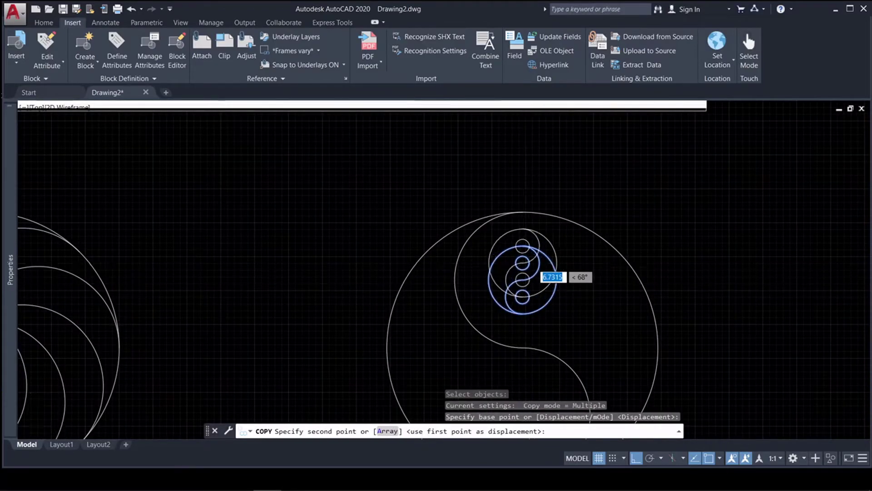
scroll(536, 270, "down", 4)
left_click(587, 266)
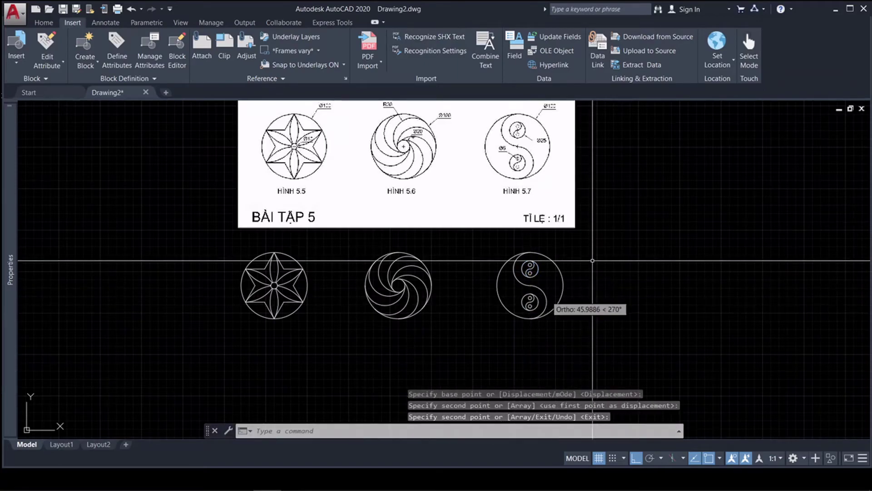
scroll(582, 282, "down", 2)
scroll(565, 268, "up", 4)
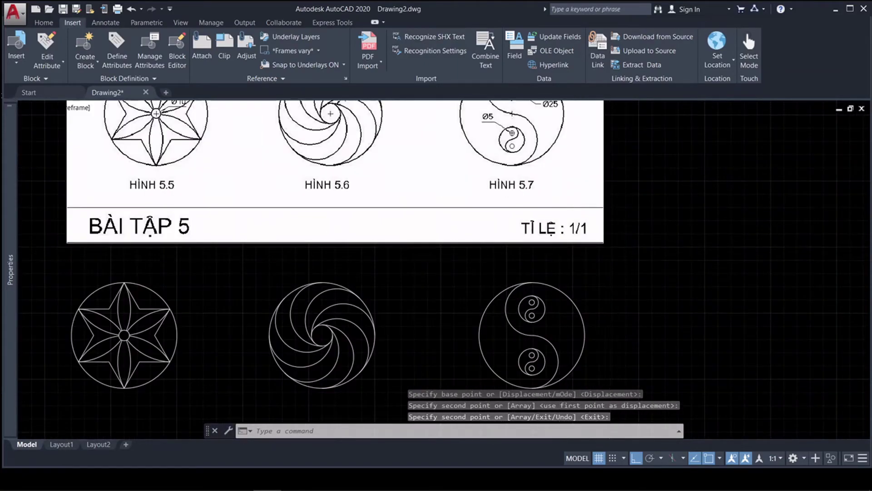
Copy the outer diameter 100 circle of the redrawn HÌNH 5.7 into the empty area right of the exercise sheet, with Ortho off.
scroll(531, 121, "down", 5)
scroll(531, 120, "up", 2)
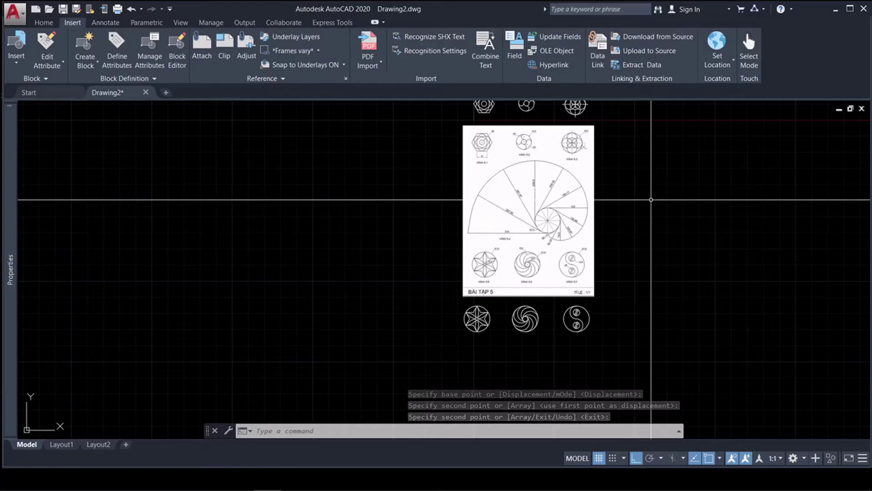
scroll(599, 218, "up", 3)
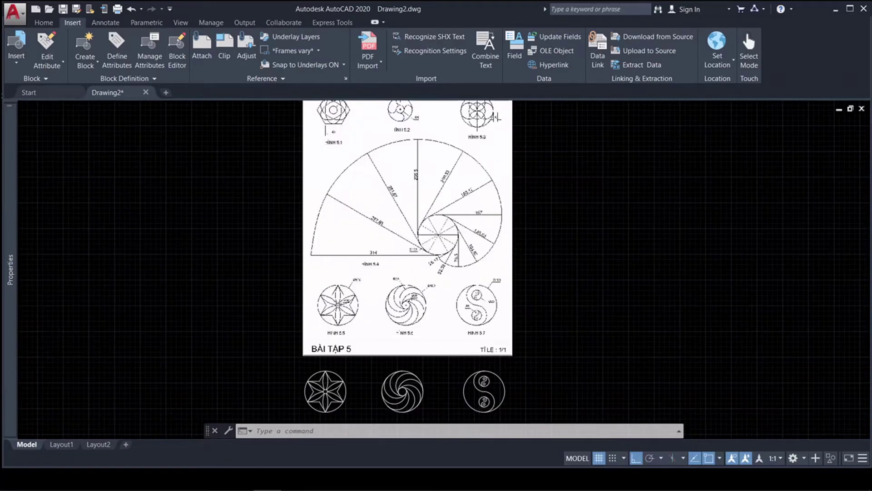
scroll(478, 250, "up", 4)
scroll(332, 261, "down", 4)
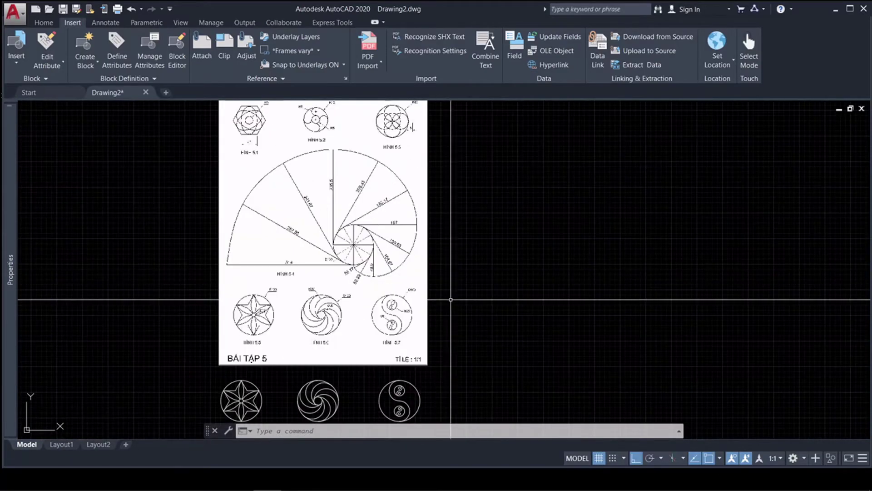
type("cp")
key("Return")
left_click(435, 378)
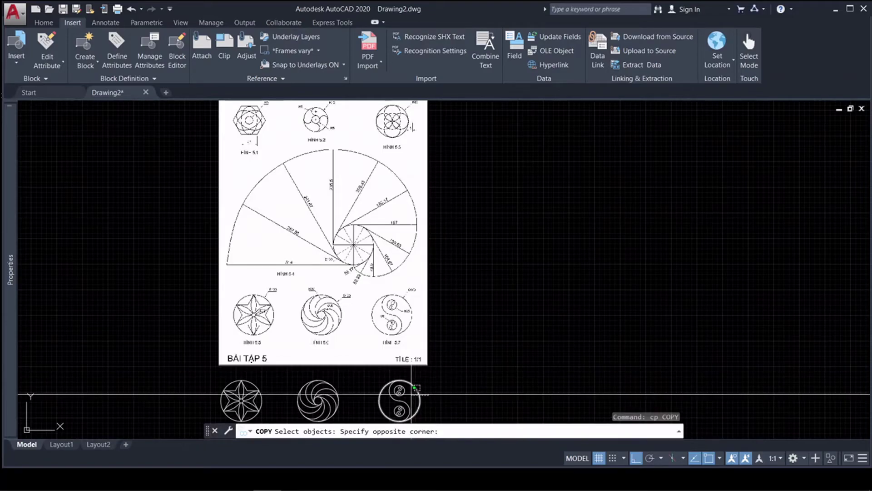
left_click(390, 411)
key("Return")
left_click(420, 398)
key("F8")
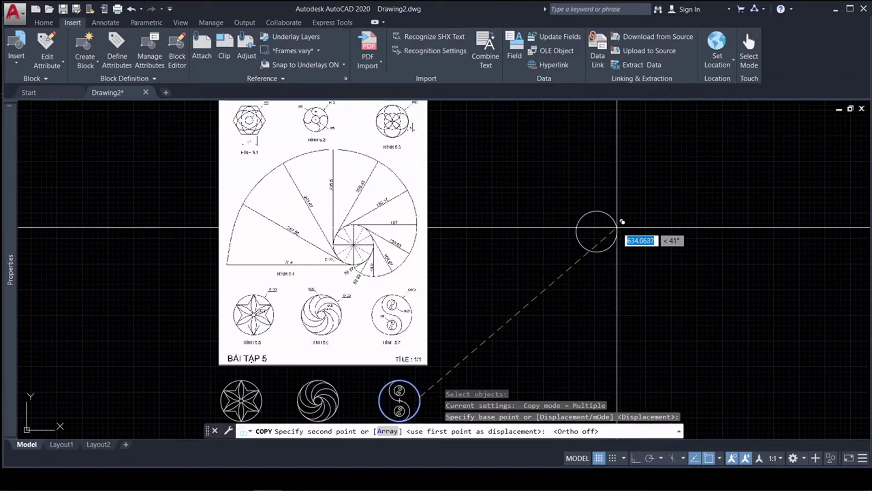
left_click(613, 234)
key("Return")
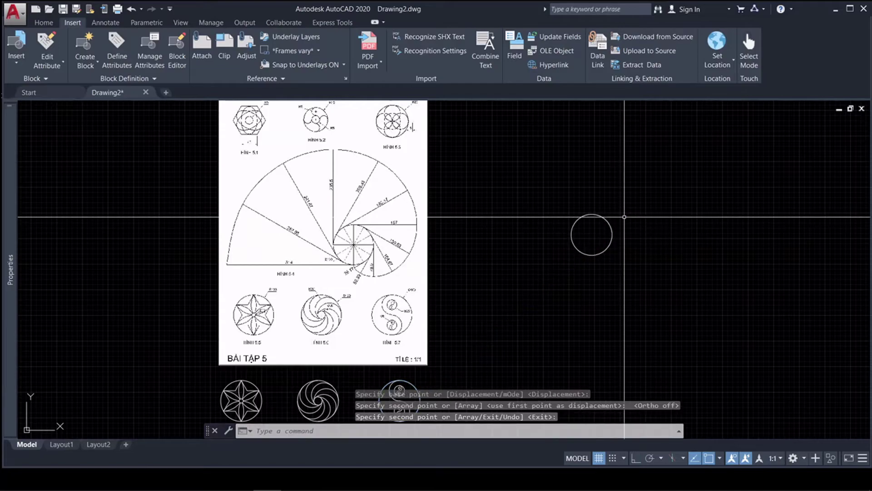
Draw a vertical radius line from the copied circle's top quadrant to its centre.
scroll(409, 259, "up", 4)
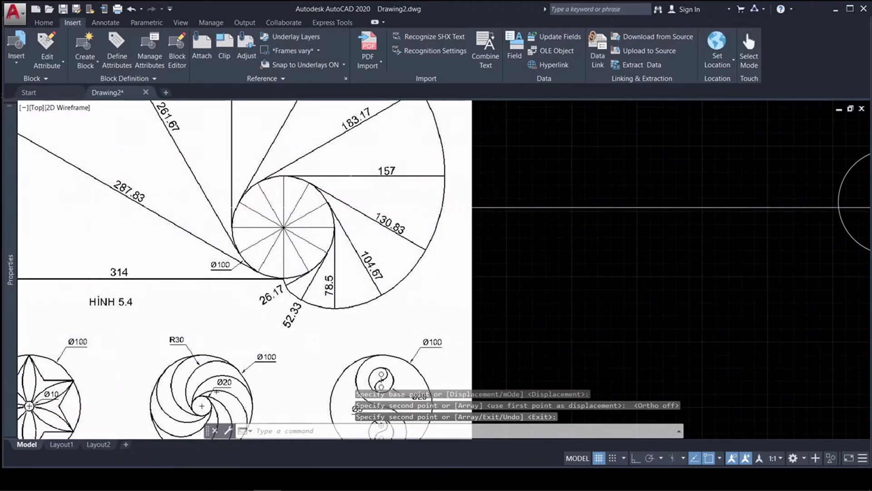
scroll(308, 239, "down", 4)
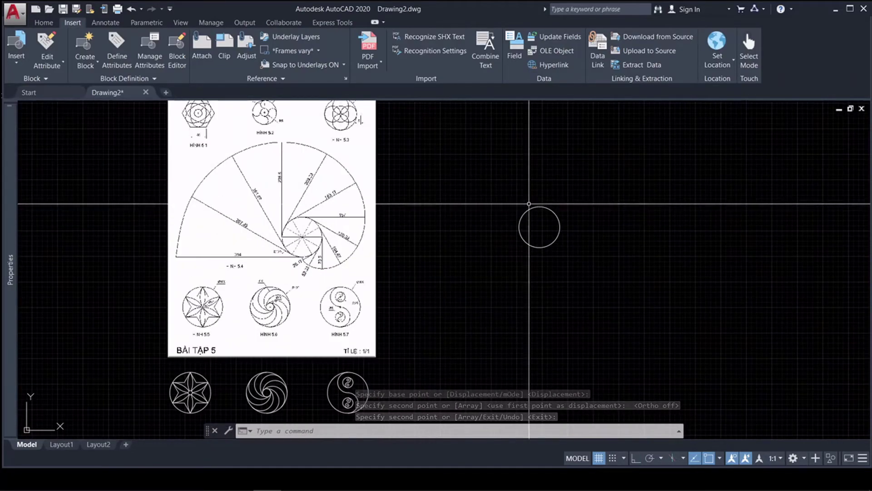
type("l")
key("Return")
left_click(540, 207)
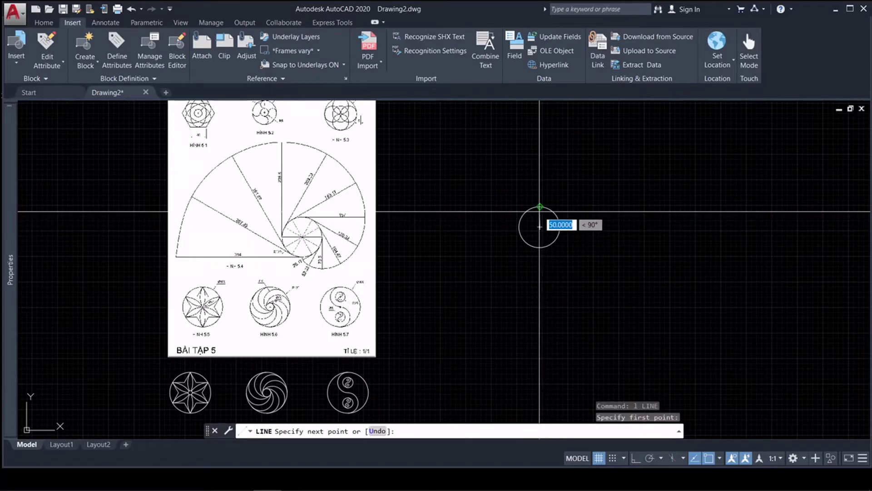
left_click(539, 226)
key("Return")
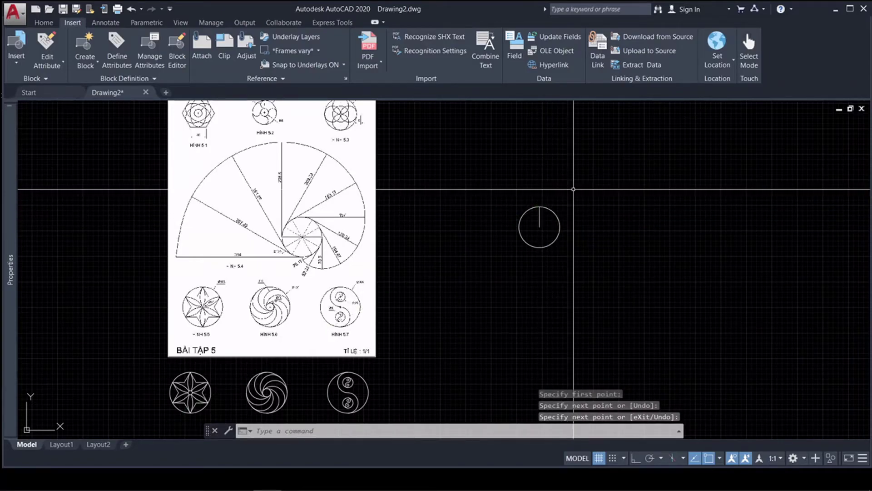
Polar array the radius line around the circle's centre with 12 items over 360 degrees.
type("ar")
key("Return")
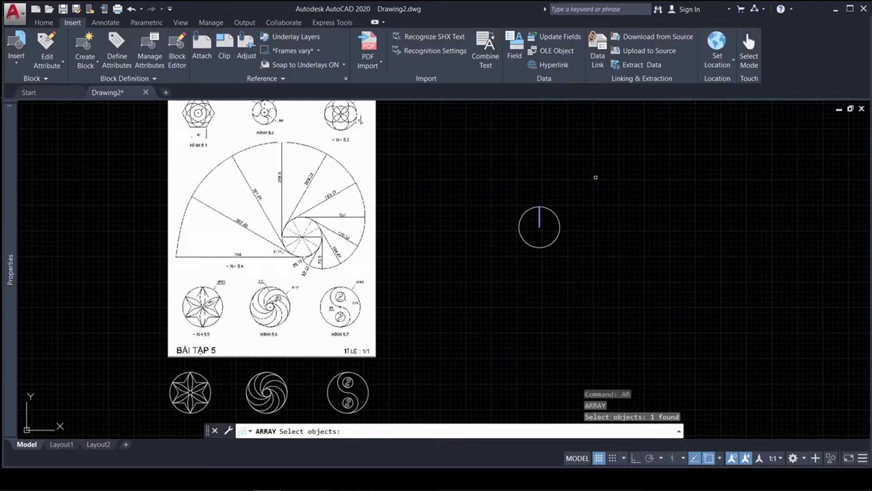
key("Return")
type("po")
key("Return")
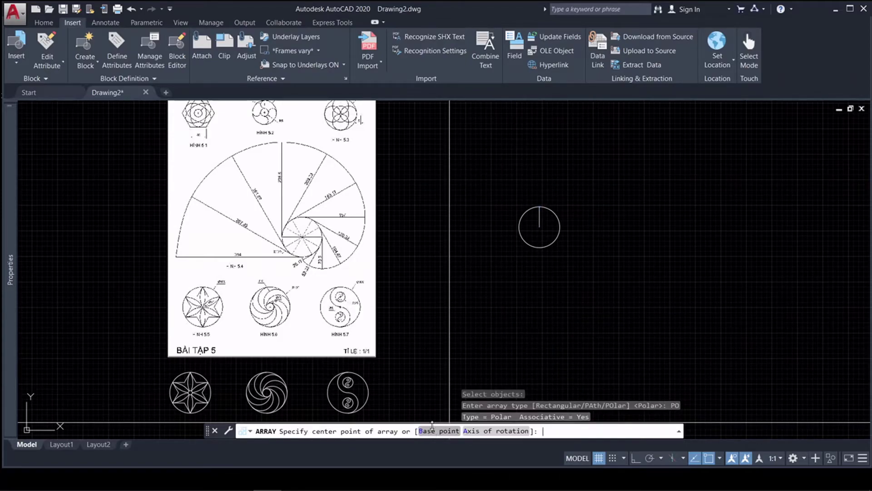
left_click(539, 227)
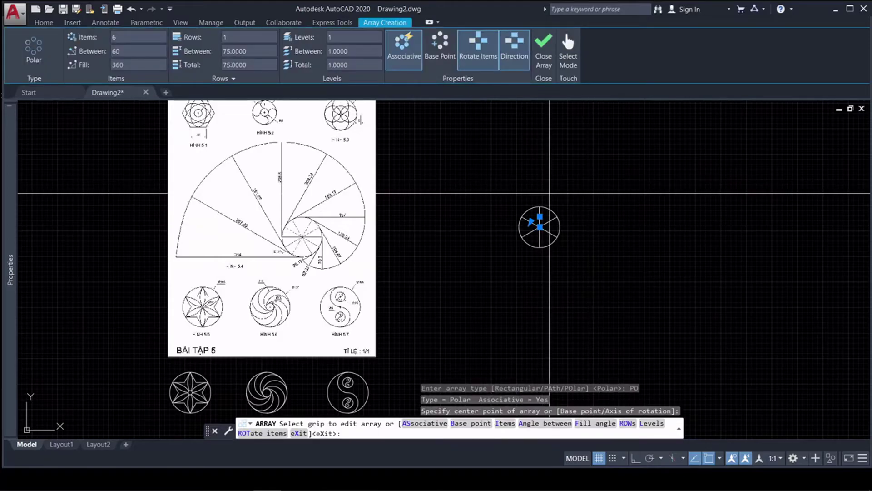
left_click(128, 37)
key("Return")
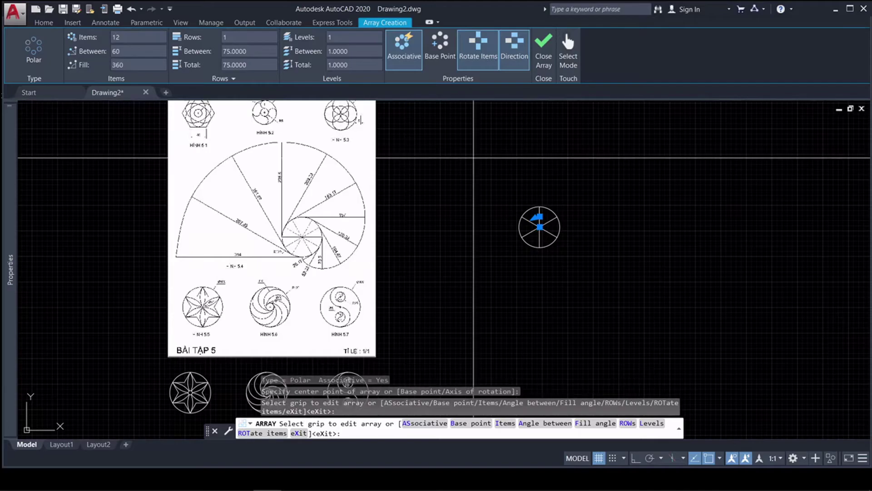
key("Escape")
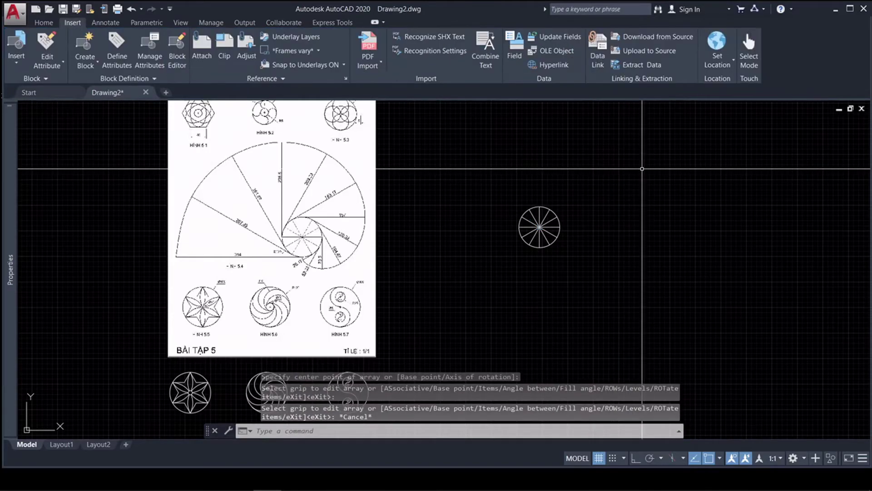
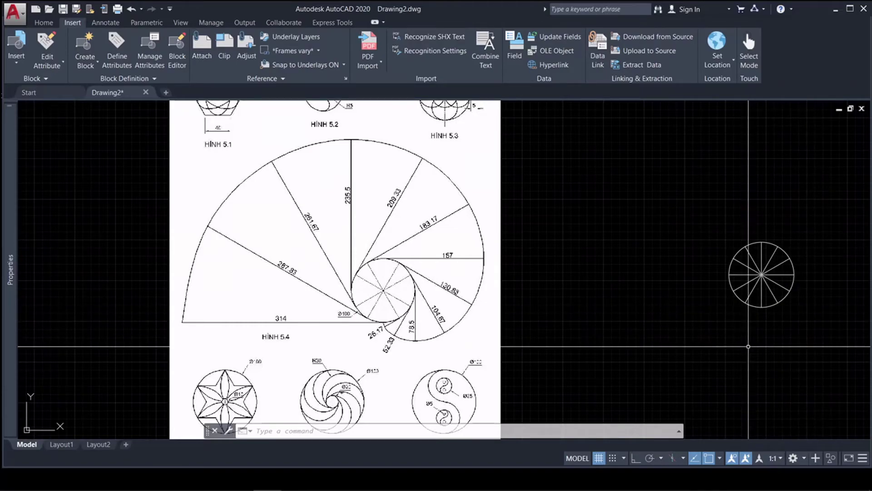
With Ortho on, draw a 314 long horizontal line leftward from the circle's bottom quadrant.
key("Return")
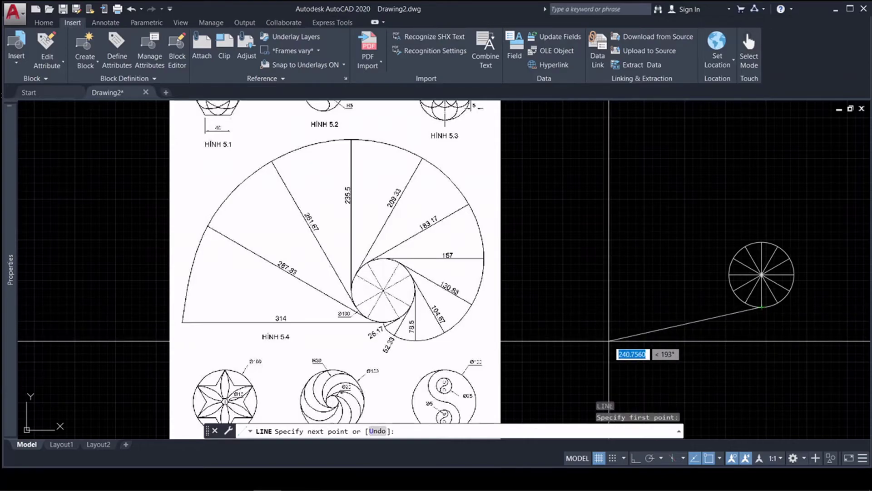
key("F8")
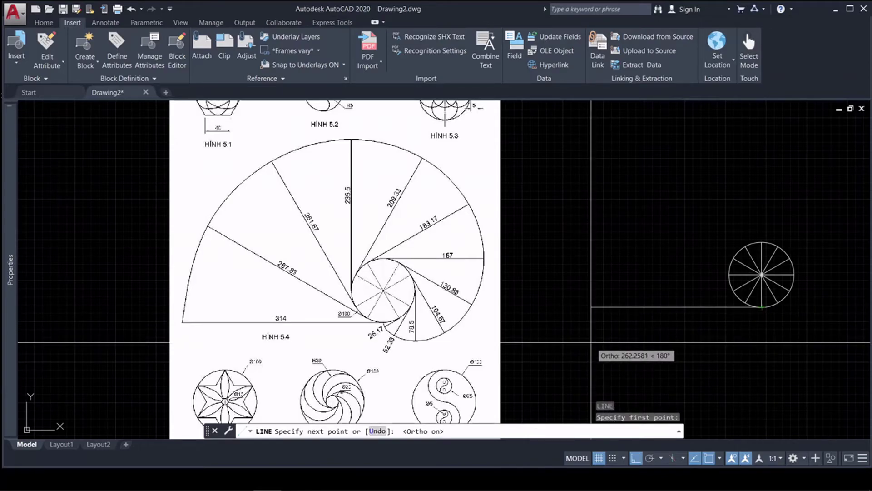
key("Return")
key("Return")
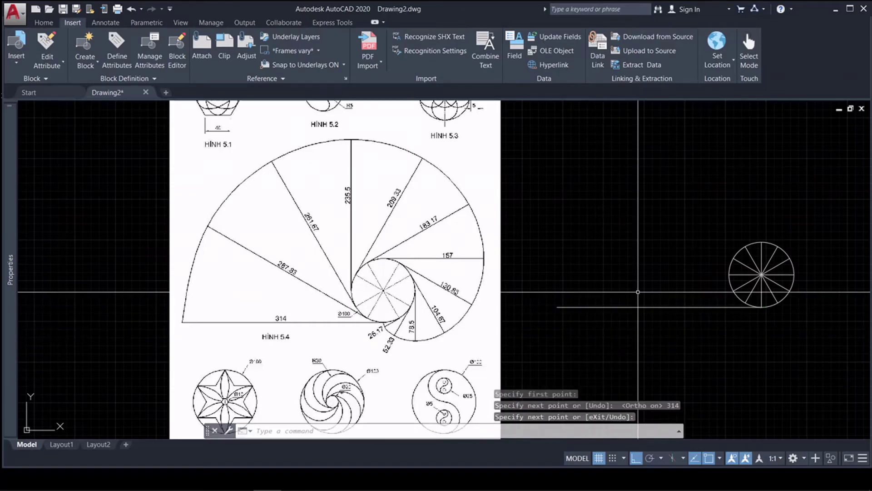
Draw a 287.83 long horizontal line leftward from the end of the first spoke clockwise from the circle's bottom.
key("Return")
left_click(745, 302)
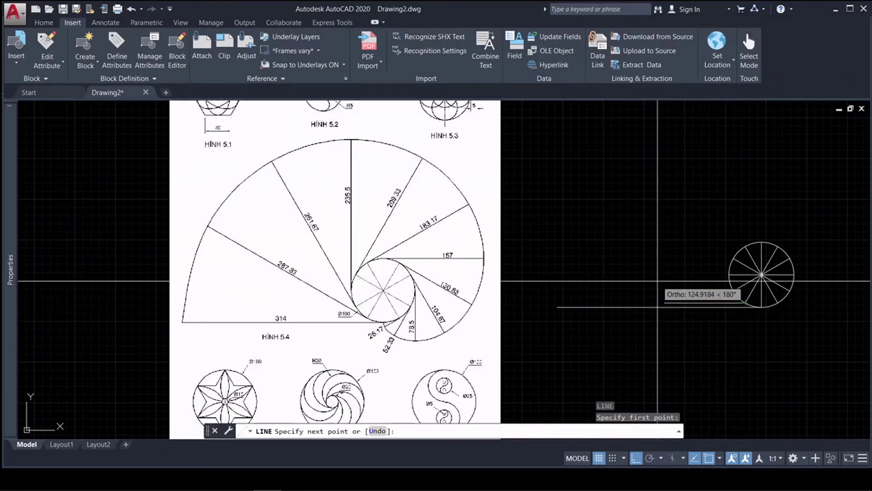
scroll(314, 291, "up", 4)
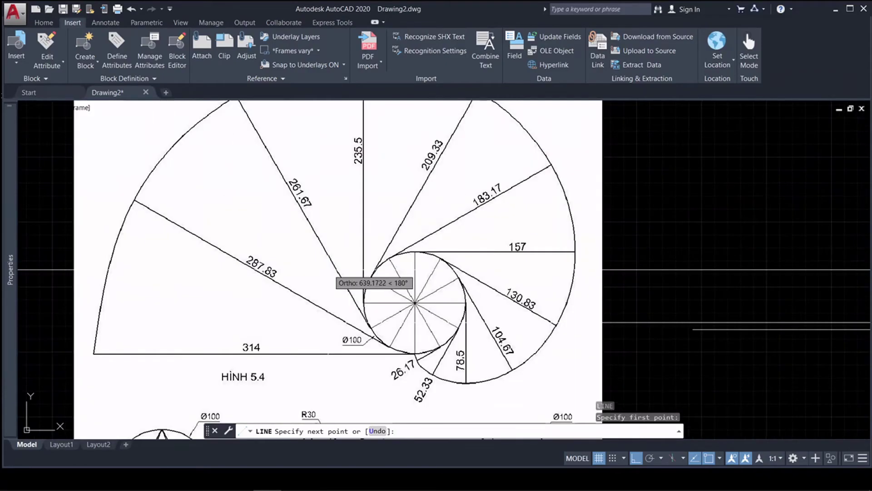
scroll(312, 295, "down", 6)
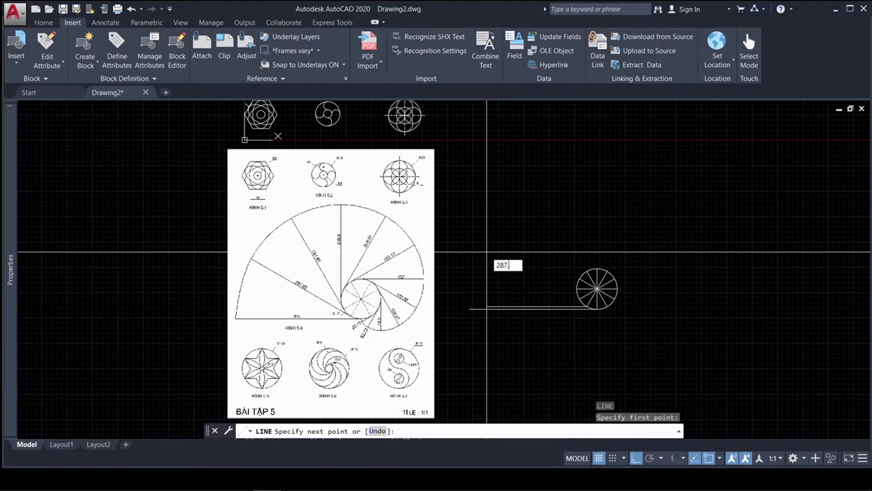
type("287.83")
key("Return")
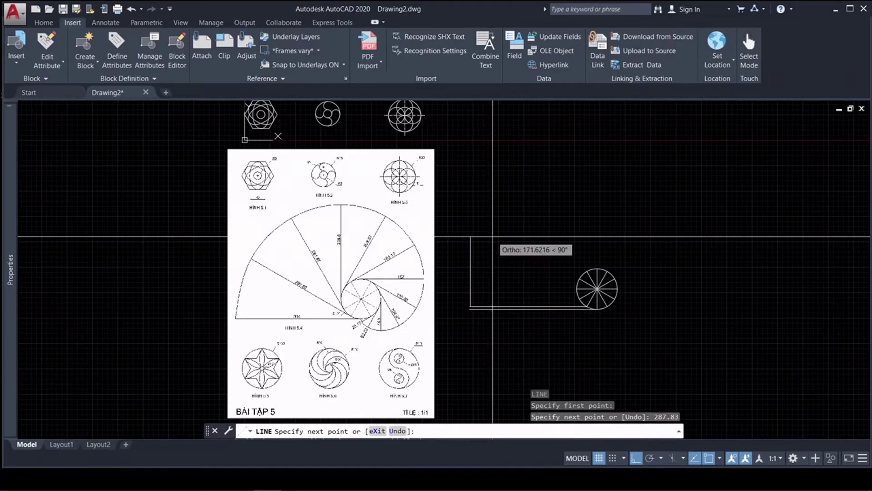
key("Return")
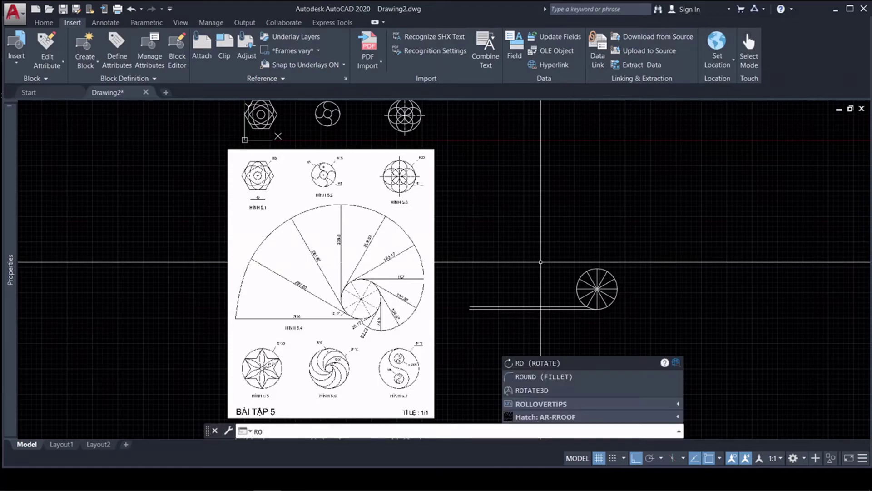
Rotate the 287.83 line by -30 degrees about its endpoint on the circle.
key("Return")
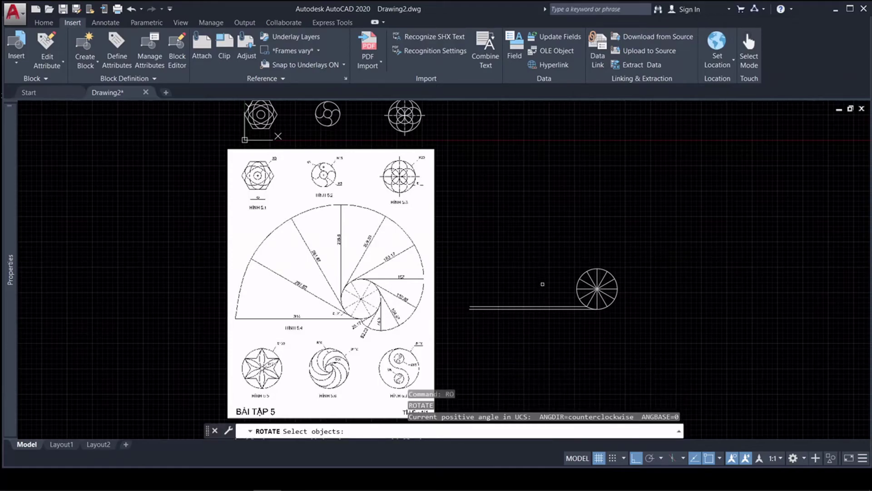
left_click(551, 306)
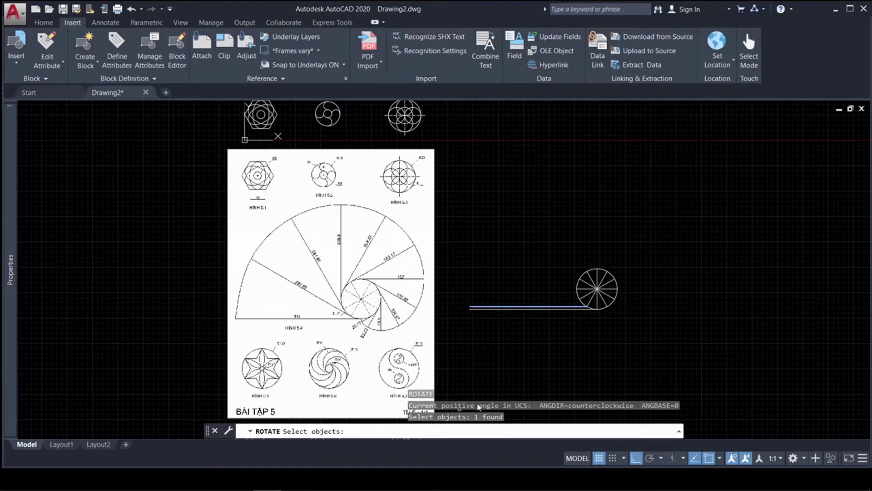
key("Return")
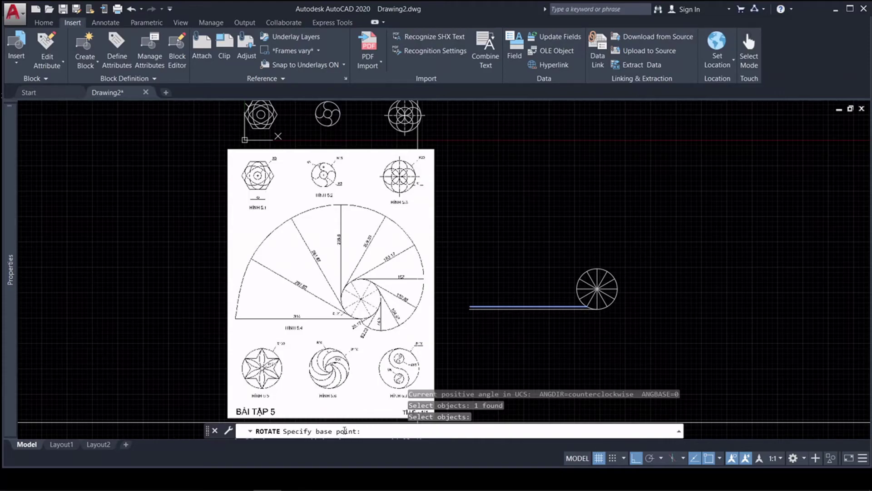
scroll(586, 321, "up", 4)
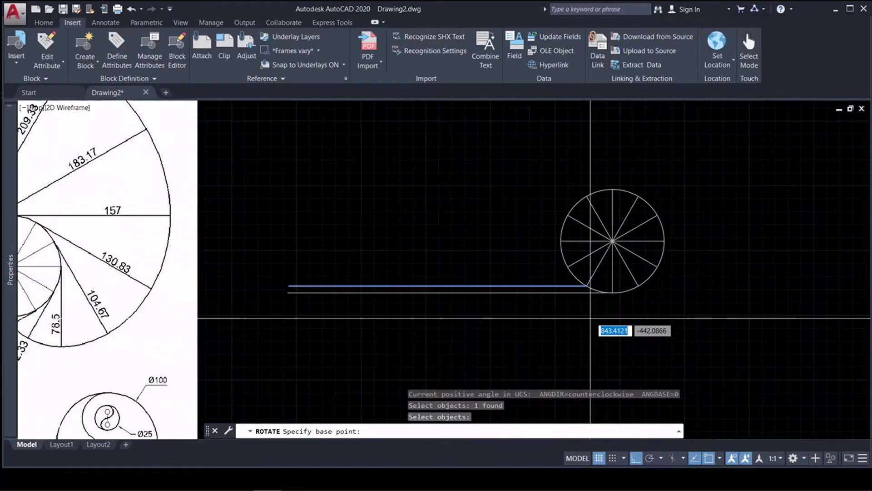
left_click(586, 288)
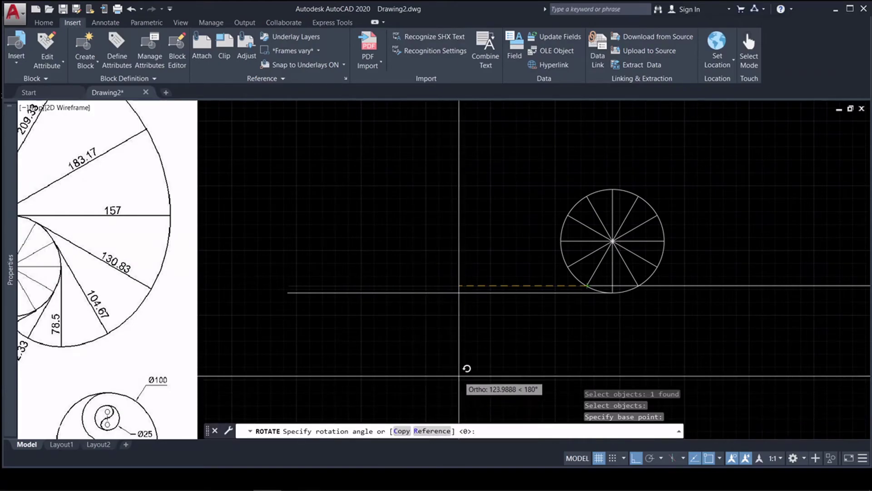
scroll(472, 353, "down", 2)
type("-3")
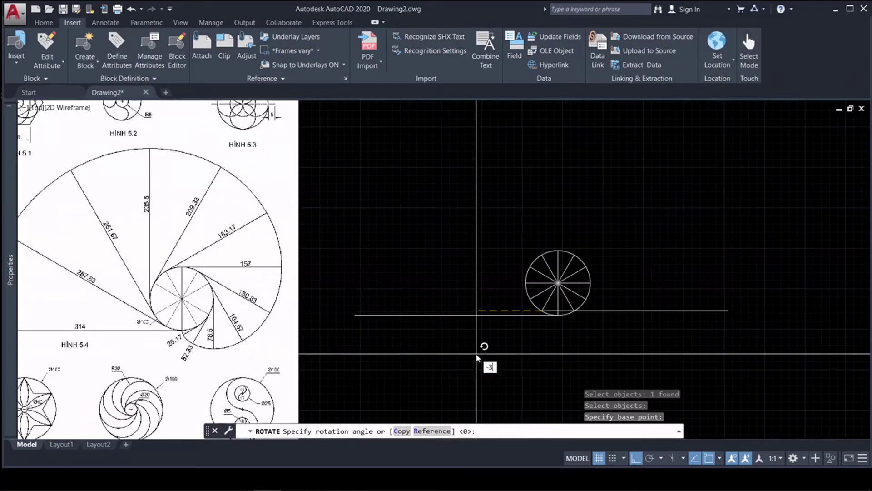
type("0")
key("Return")
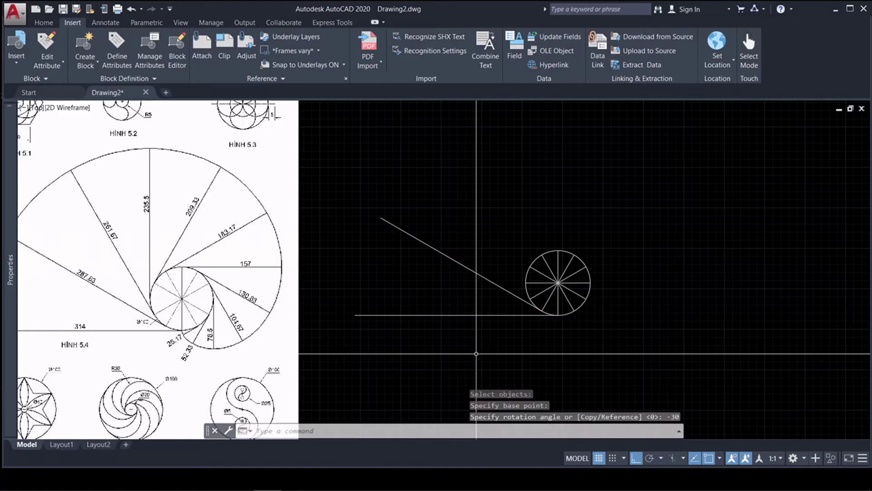
Draw a 261.67 long horizontal line leftward from the end of the second spoke clockwise from the circle's bottom.
middle_click_drag(541, 338, 620, 349)
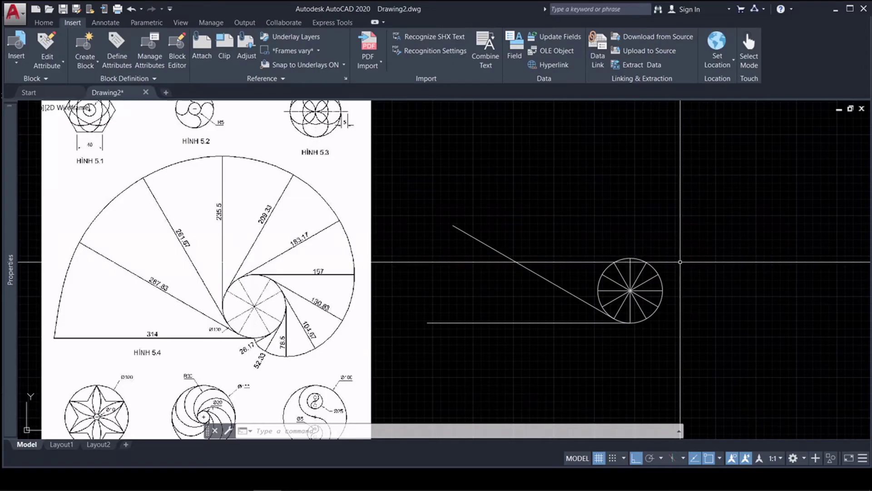
type("l")
key("Return")
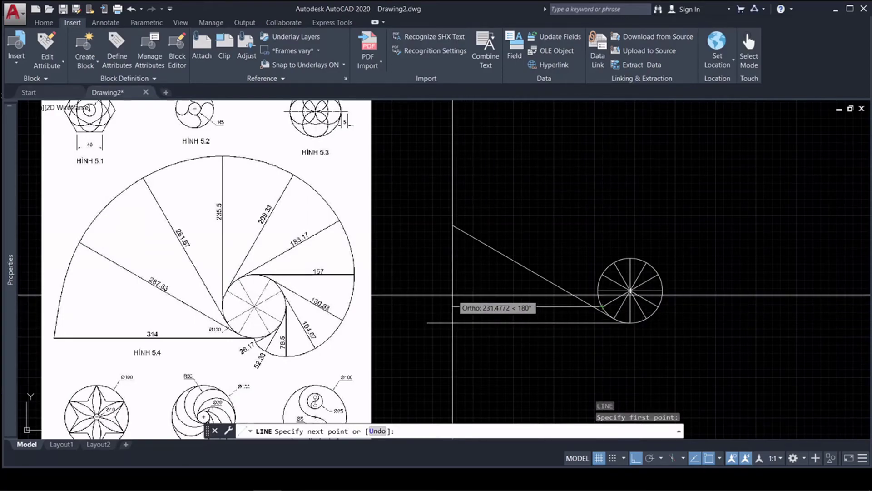
scroll(453, 295, "up", 2)
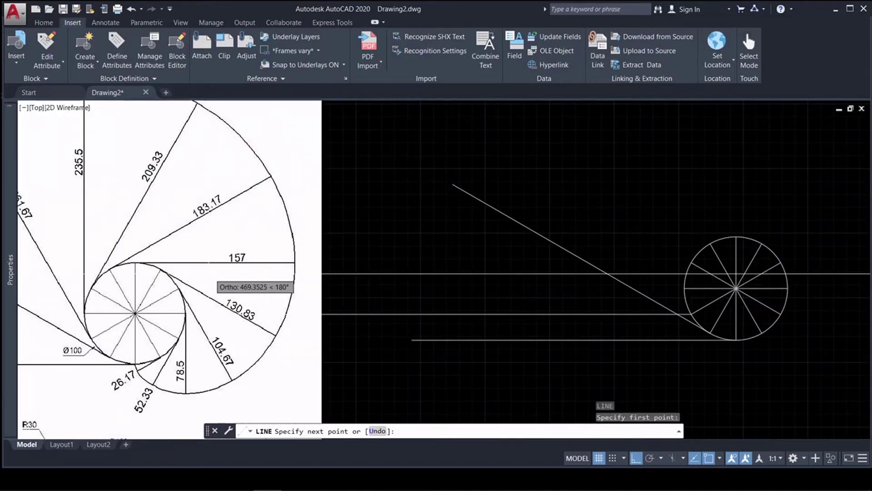
scroll(482, 274, "down", 5)
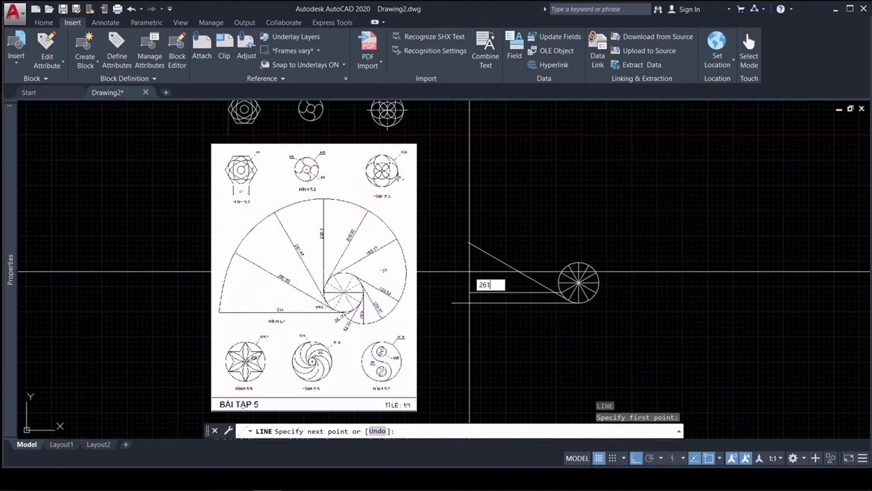
key("Return")
key("Return")
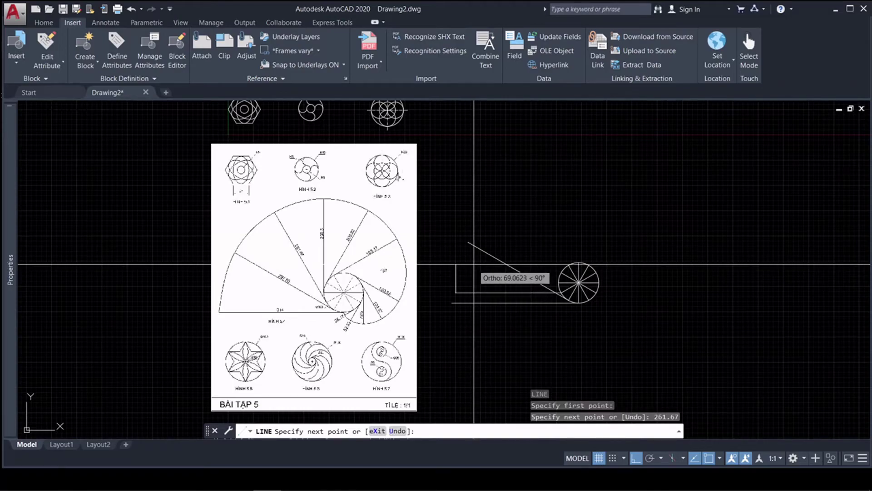
Rotate the 261.67 line by -60 degrees about its endpoint on the circle.
type("ro")
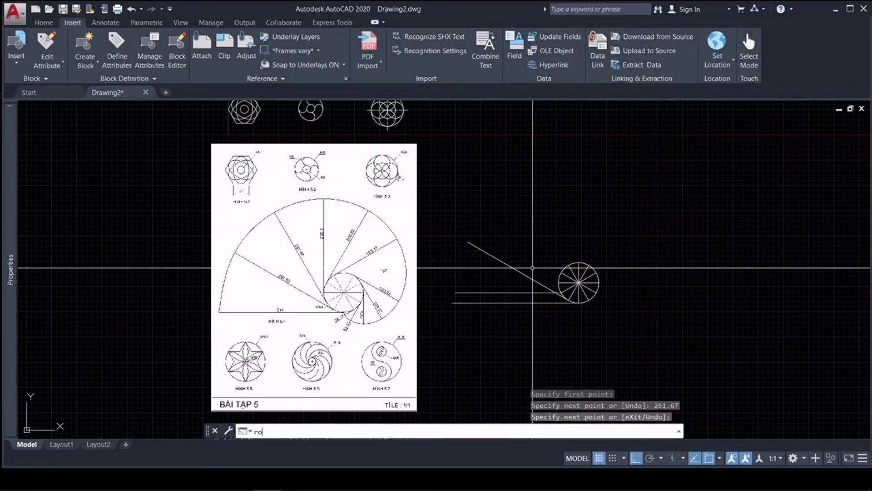
key("Return")
left_click(527, 293)
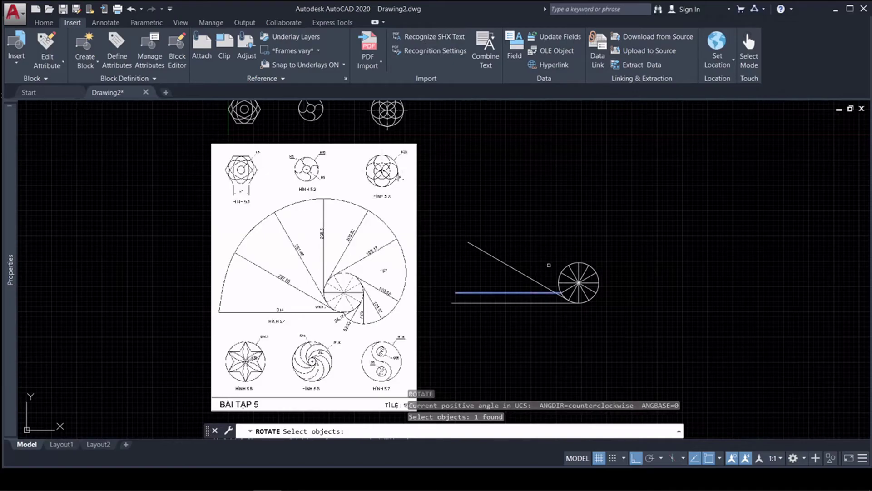
key("Return")
left_click(561, 292)
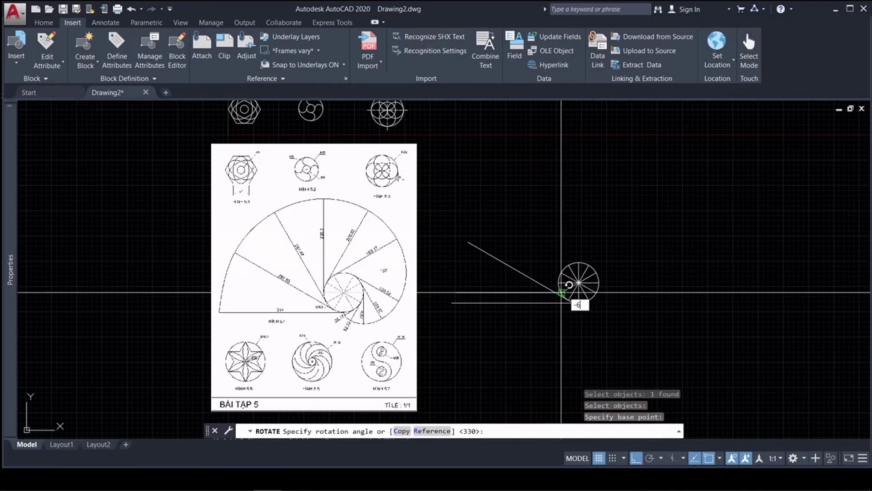
key("Return")
Draw a 235.5 long vertical line upward from the circle's left quadrant.
scroll(561, 291, "up", 2)
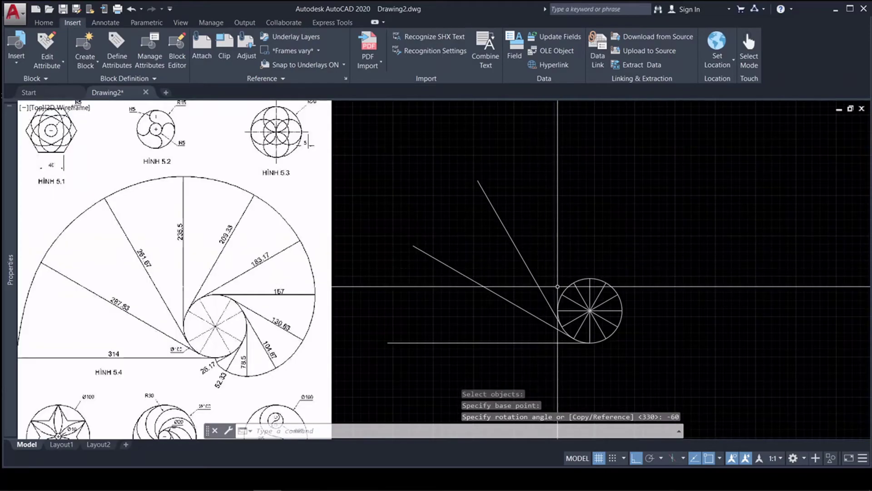
type("l")
key("Return")
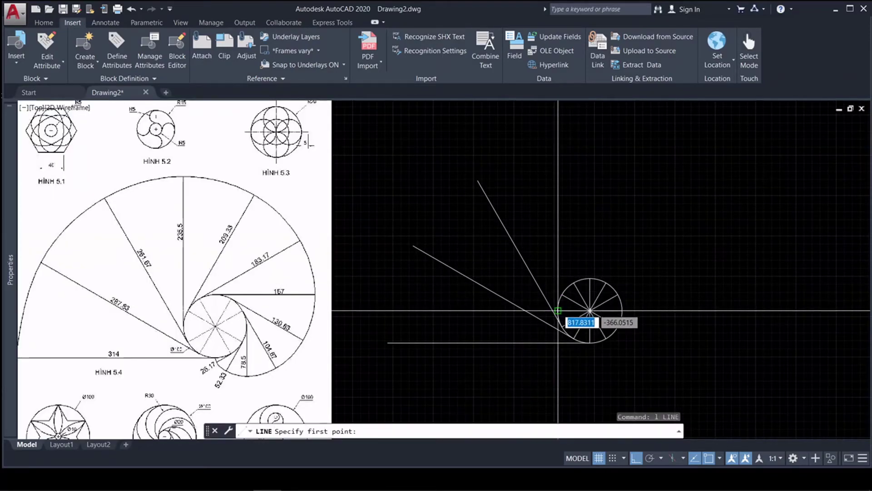
left_click(558, 310)
scroll(227, 236, "up", 5)
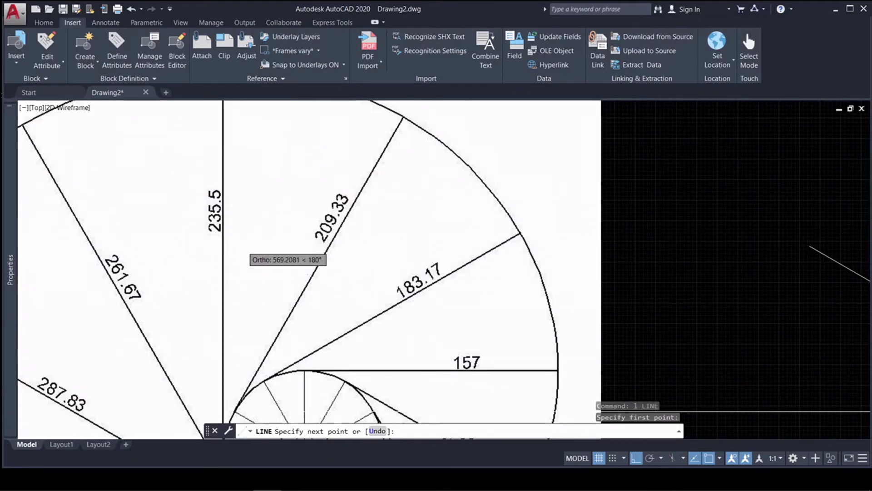
scroll(246, 245, "down", 5)
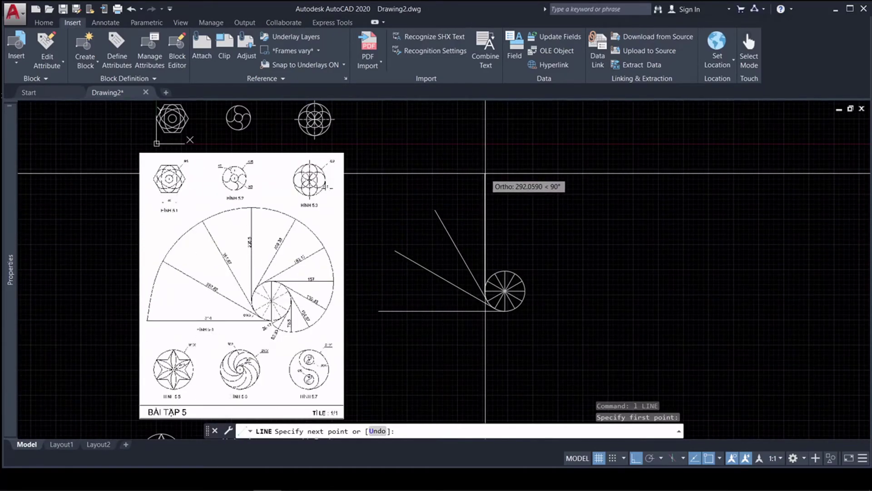
type("5")
key("Return")
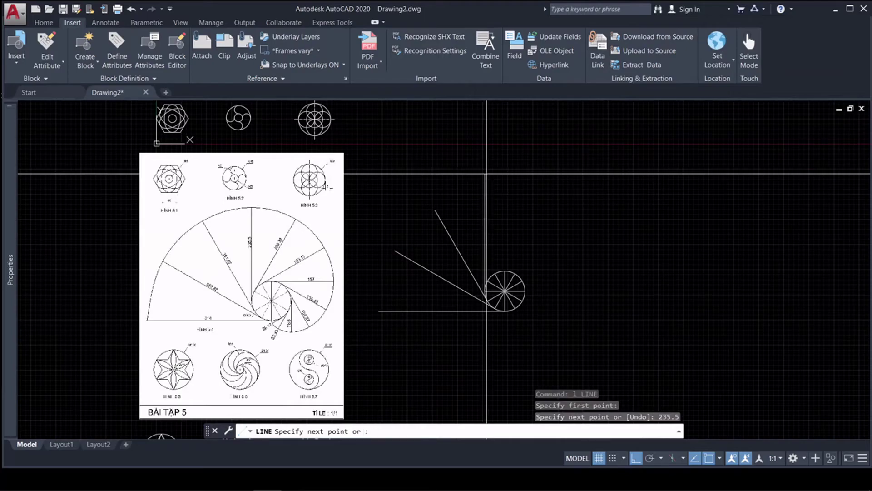
key("Return")
Draw a 209.33 long vertical line upward from the end of the first spoke clockwise from the circle's left quadrant.
scroll(309, 255, "up", 4)
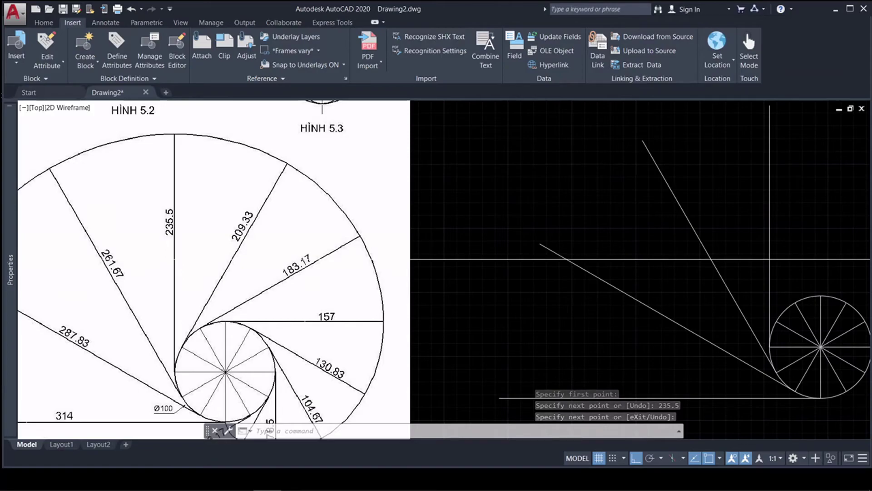
scroll(769, 268, "down", 2)
key("space")
left_click(568, 302)
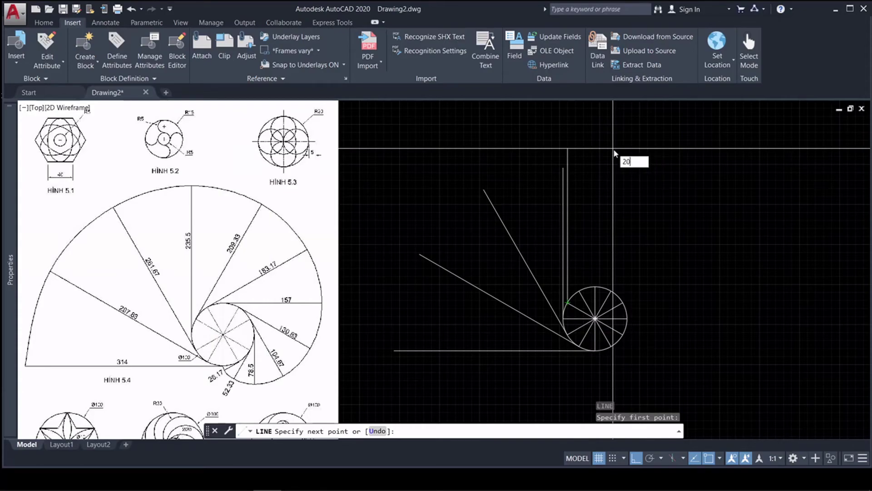
key("Return")
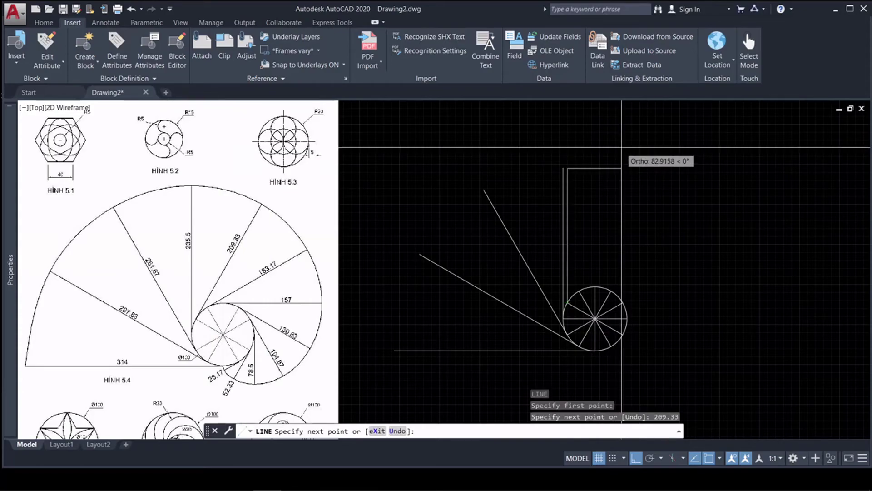
Rotate the 209.33 line by -30 degrees about its endpoint on the circle.
type("ro")
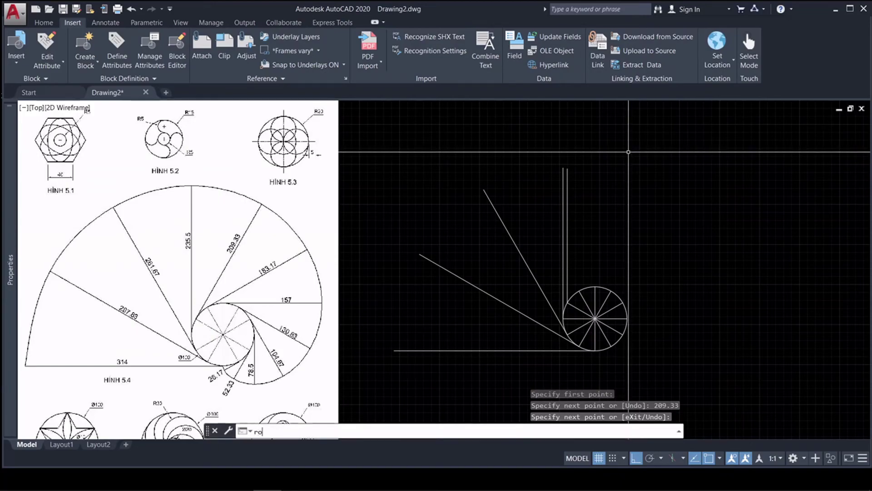
key("Return")
left_click(568, 187)
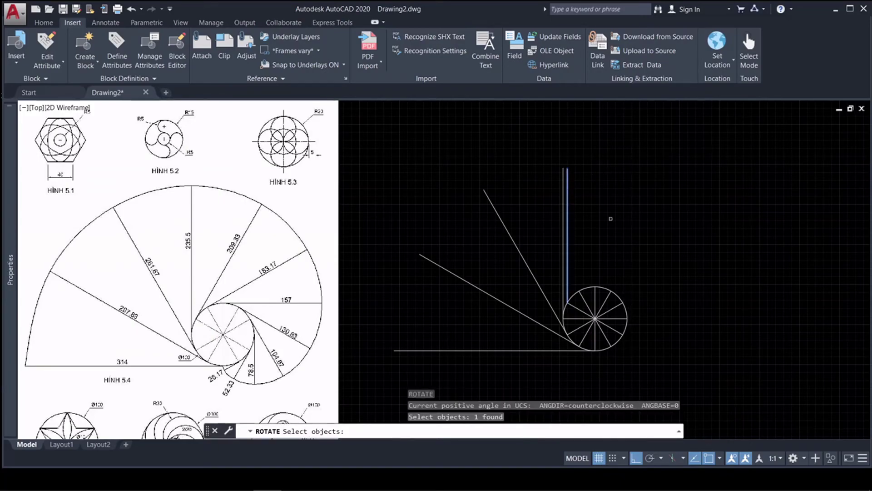
key("Return")
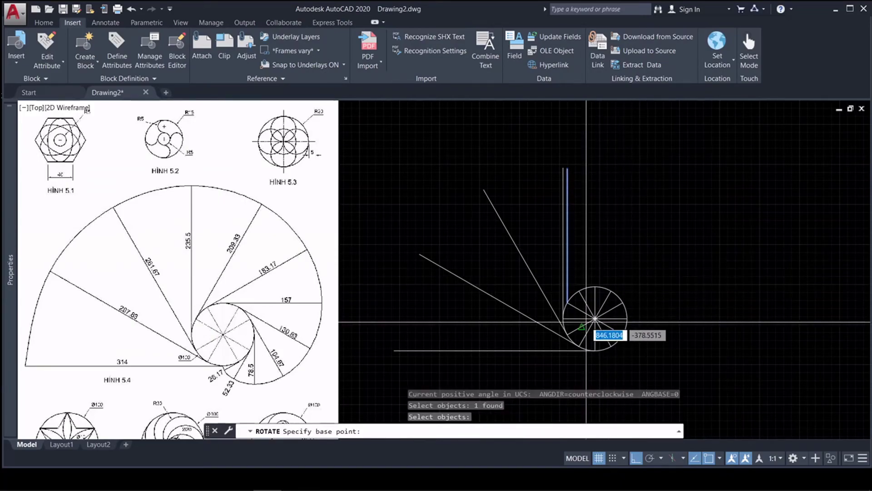
left_click(568, 303)
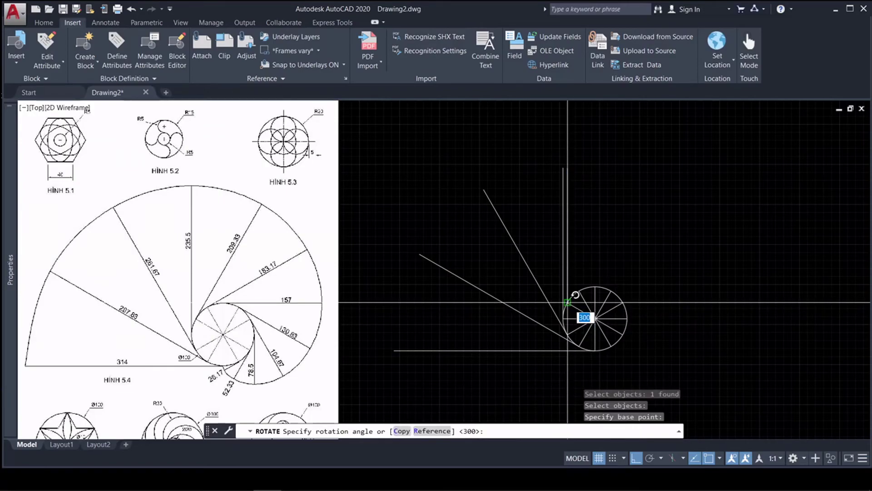
key("Return")
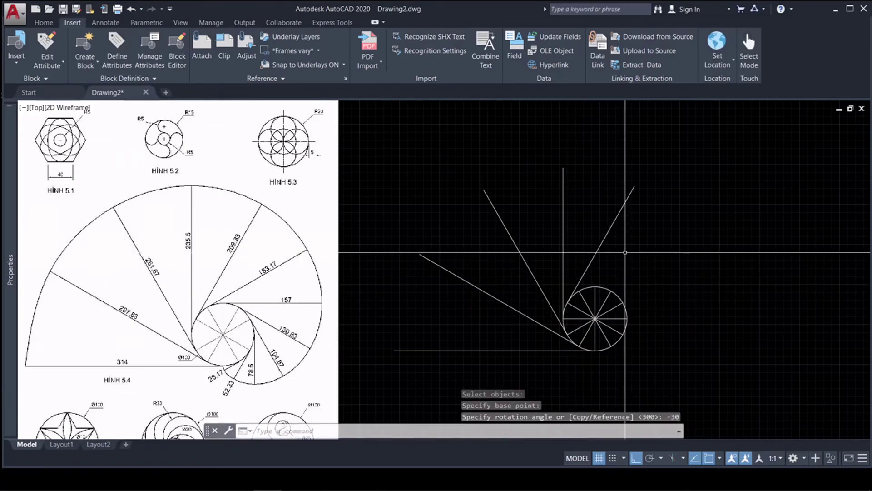
Draw a 183.17 long vertical line upward from the end of the second spoke clockwise from the circle's left quadrant.
key("Return")
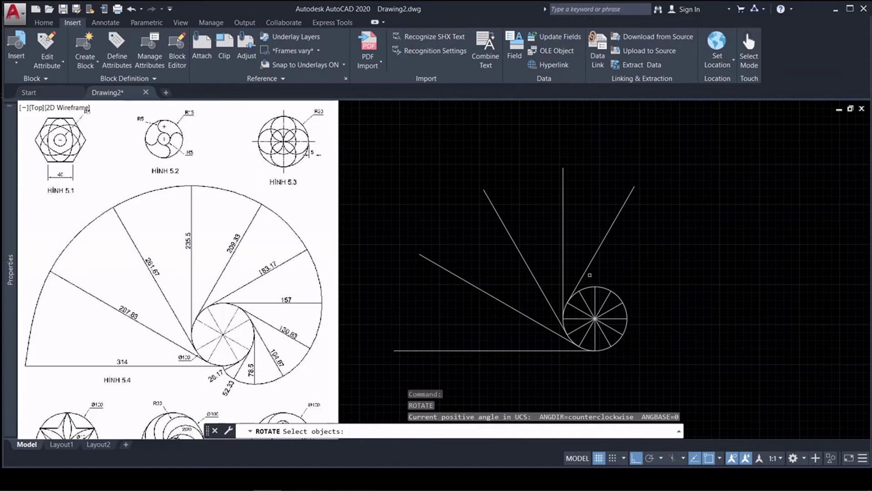
key("Escape")
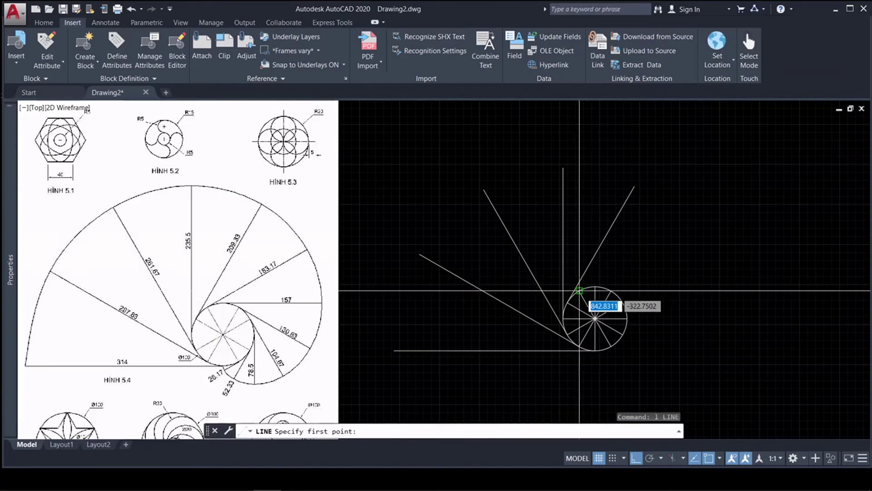
left_click(579, 291)
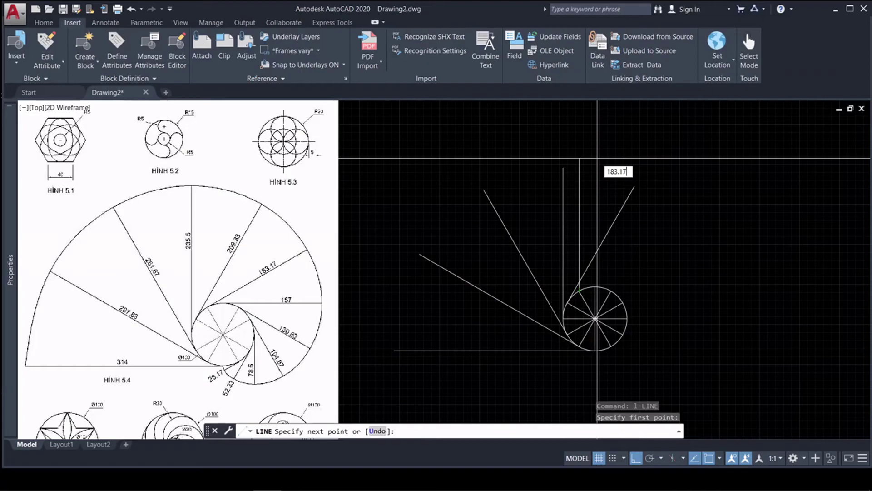
key("Return")
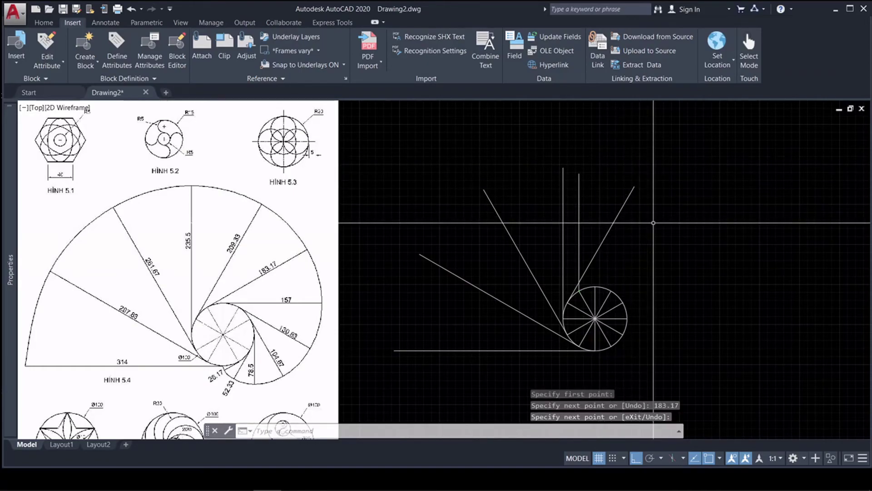
key("Return")
Rotate the 183.17 line by -60 degrees about its endpoint on the circle.
type("ro")
key("Return")
left_click(587, 232)
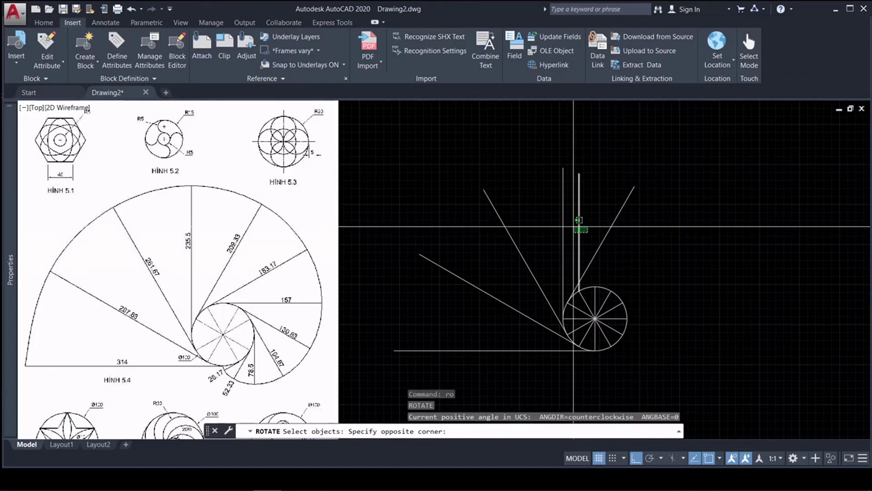
left_click(575, 226)
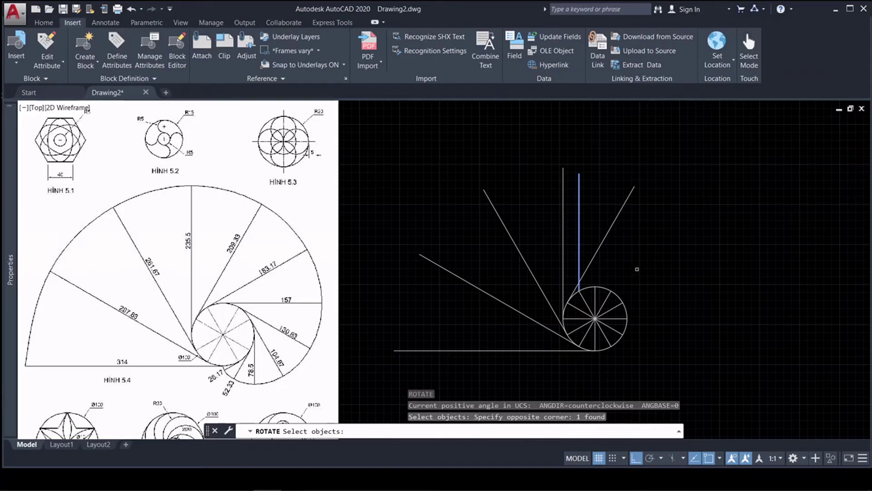
key("Return")
left_click(579, 290)
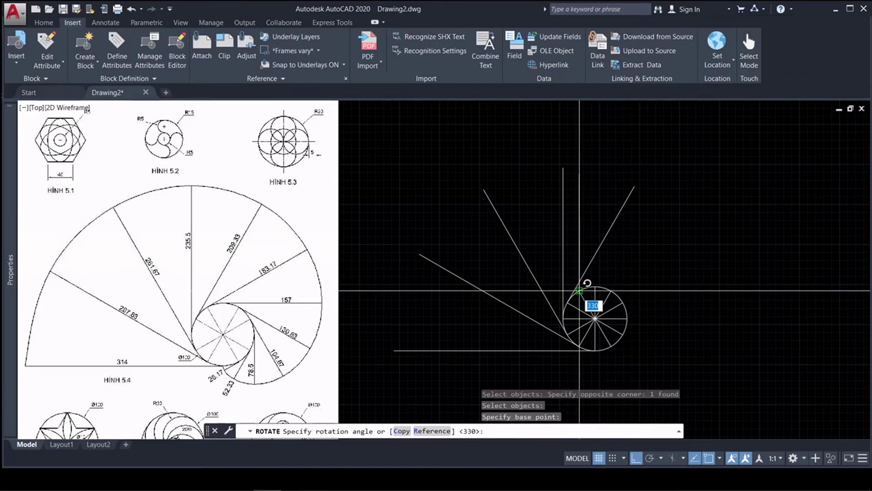
key("Return")
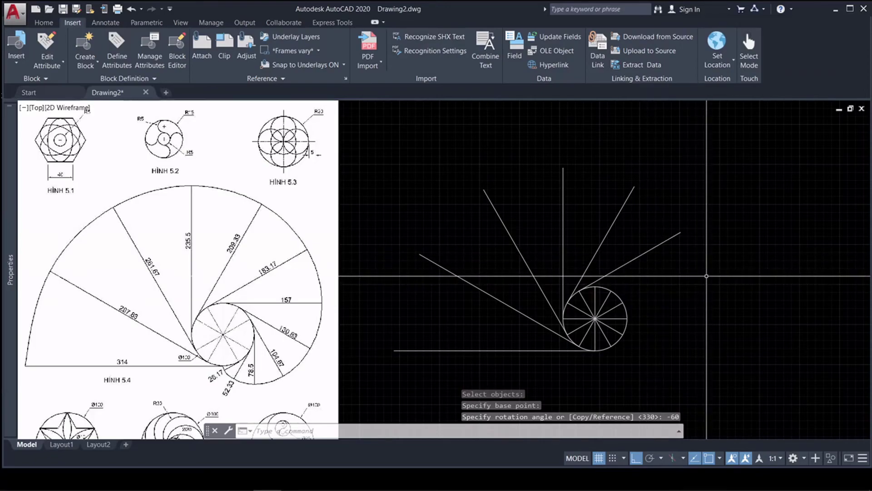
Draw a 157 long horizontal line rightward from the circle's top quadrant.
type("l")
key("Return")
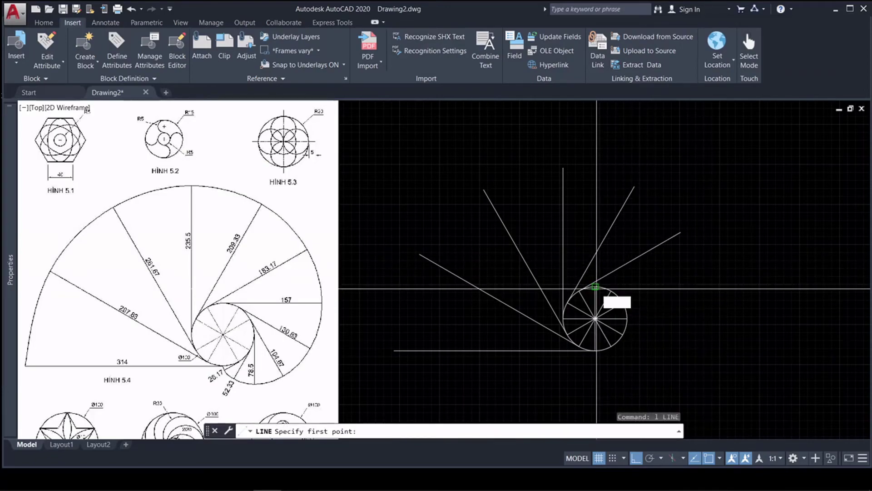
left_click(595, 287)
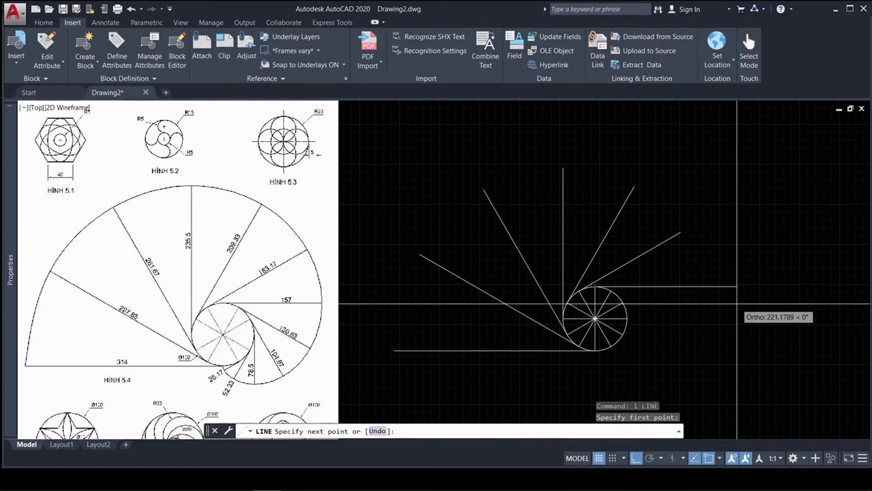
type("157")
key("Return")
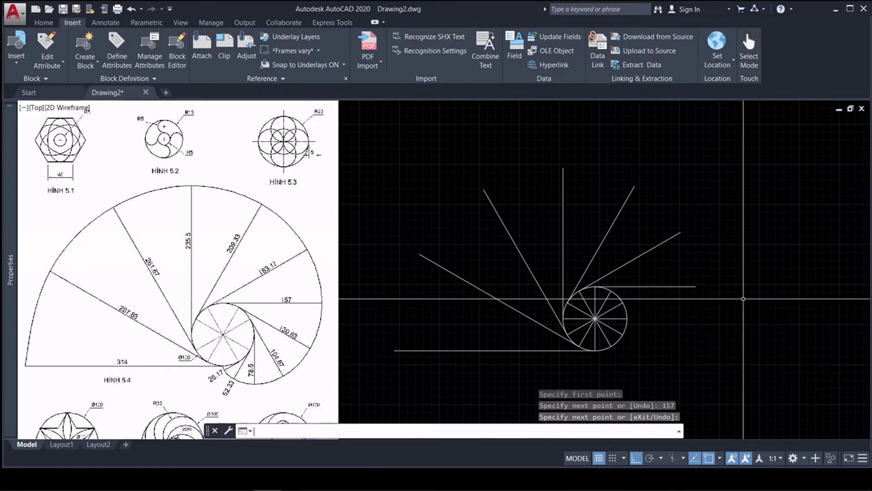
key("Return")
Draw a 130.83 long horizontal line rightward from the end of the first spoke clockwise from the circle's top quadrant.
scroll(652, 338, "up", 3)
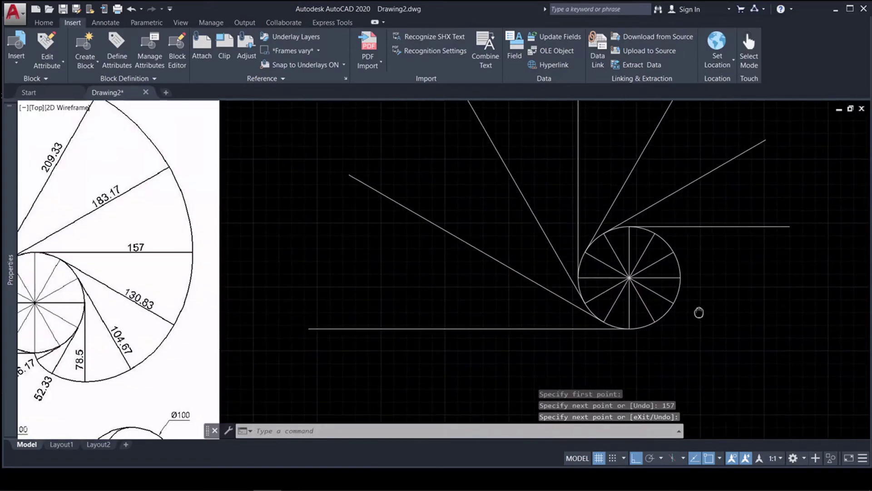
type("l")
key("Return")
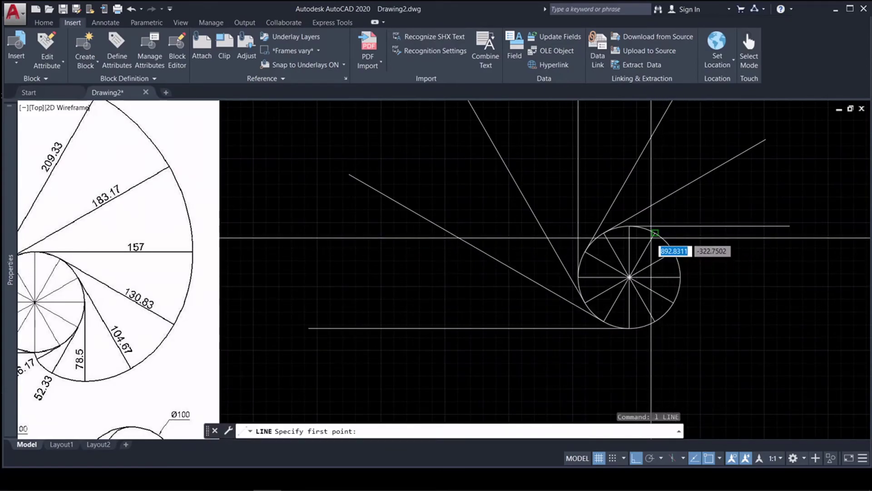
left_click(655, 234)
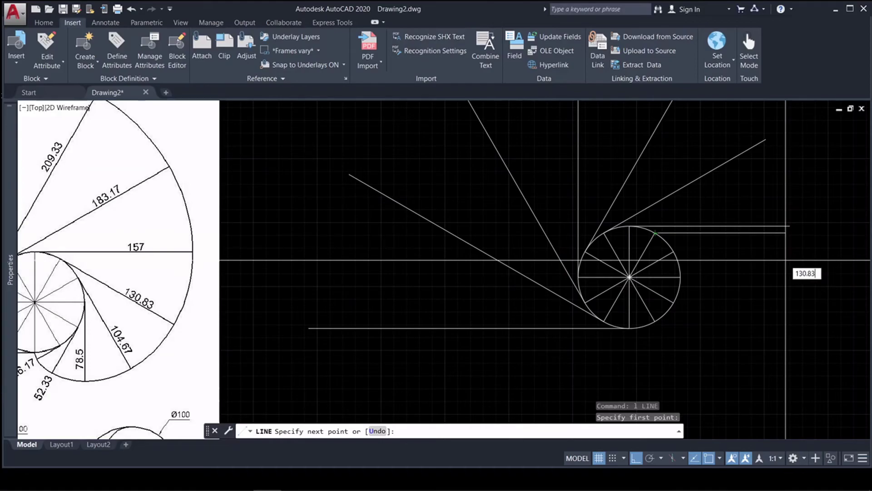
type("130.83")
key("Return")
key("Return")
Rotate the 130.83 line by -30 degrees about its endpoint on the circle.
type("ro")
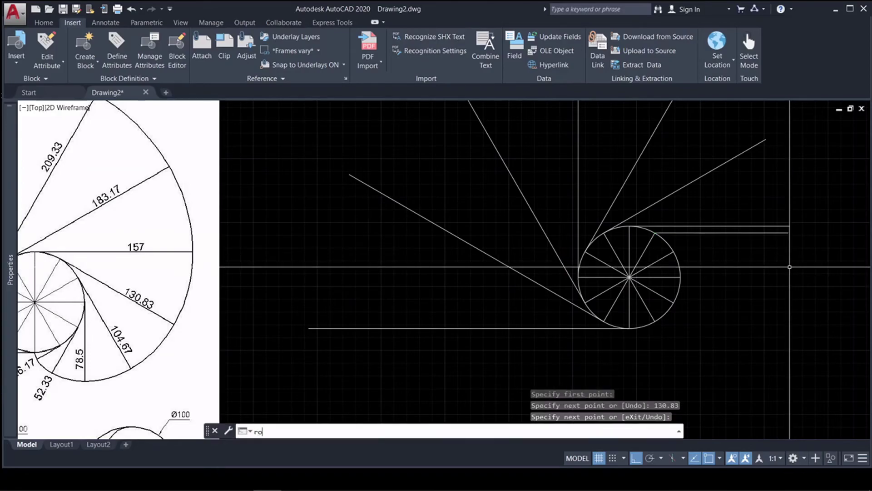
key("Return")
left_click(692, 232)
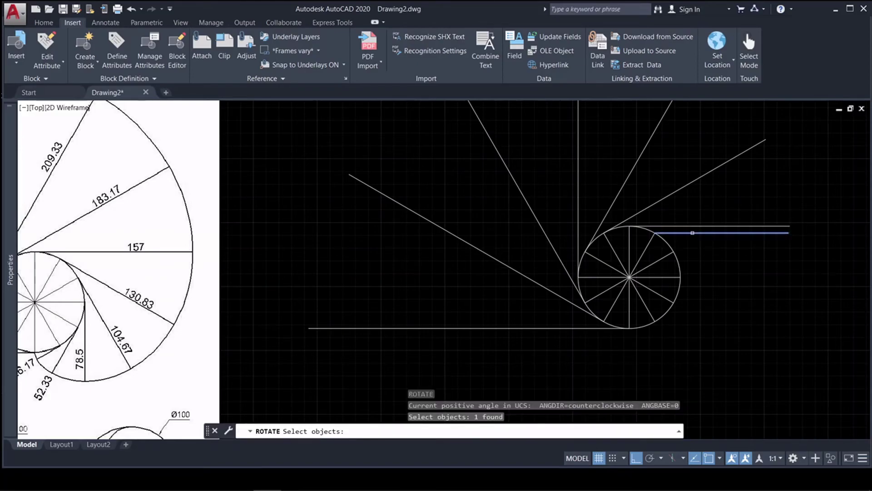
key("Return")
left_click(655, 232)
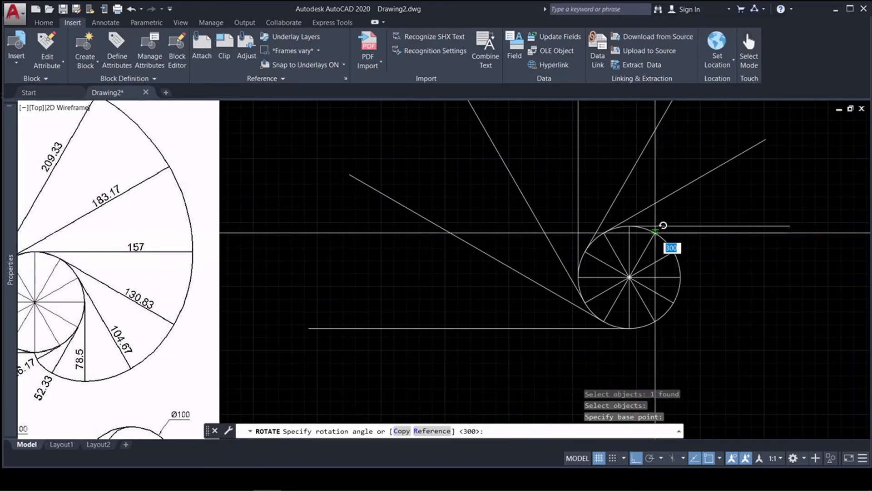
key("Return")
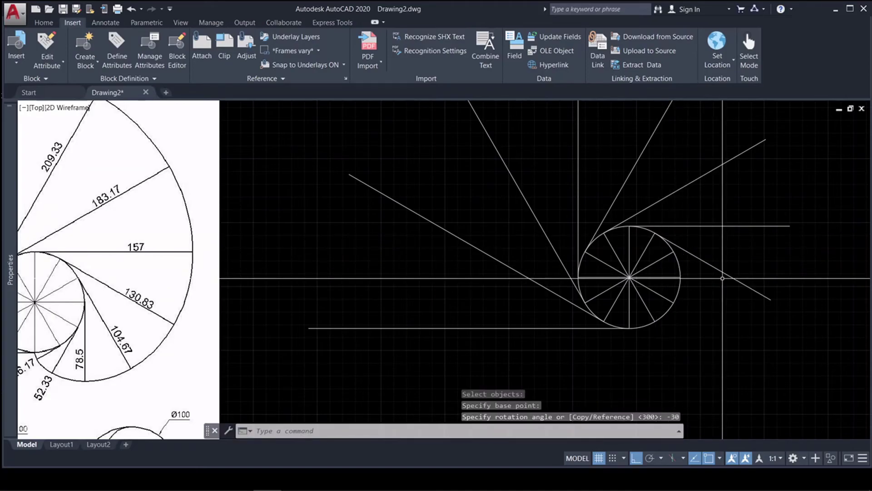
Draw a 104.67 long horizontal line rightward from the end of the second spoke clockwise from the circle's top quadrant.
type("l")
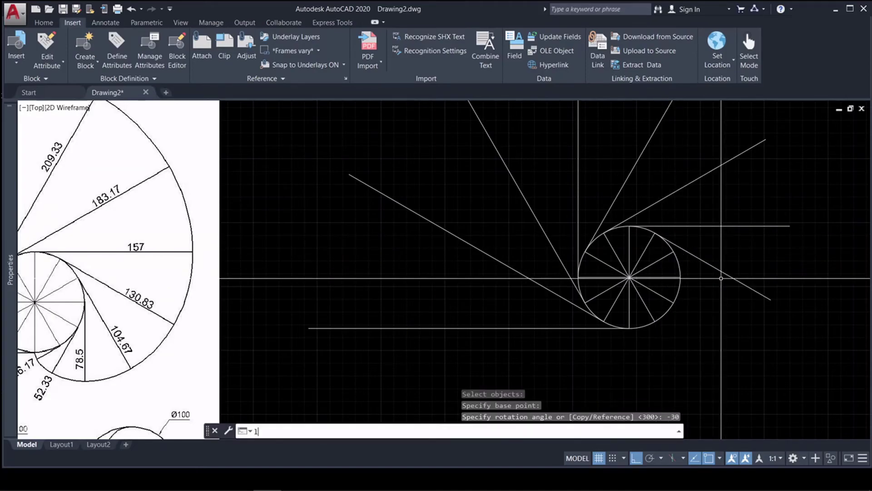
key("Return")
left_click(673, 251)
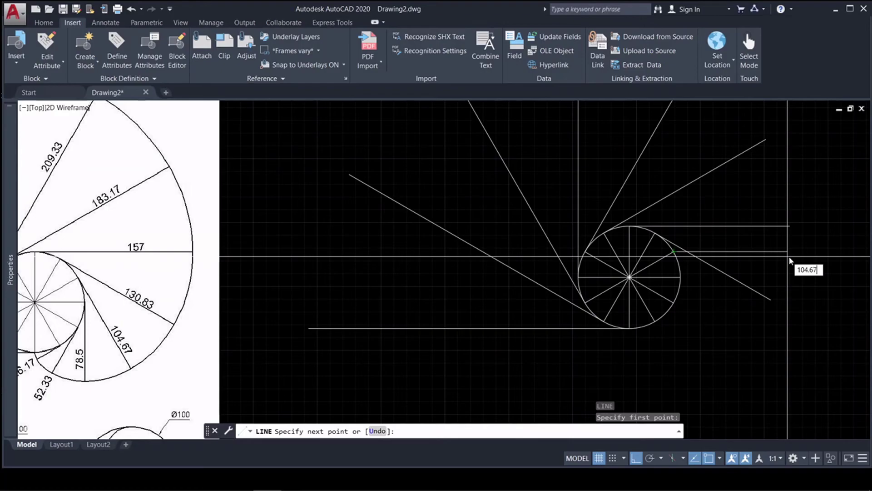
type("104.67")
key("Return")
key("Return")
Rotate the 104.67 line by -60 degrees about its endpoint on the circle.
type("ro")
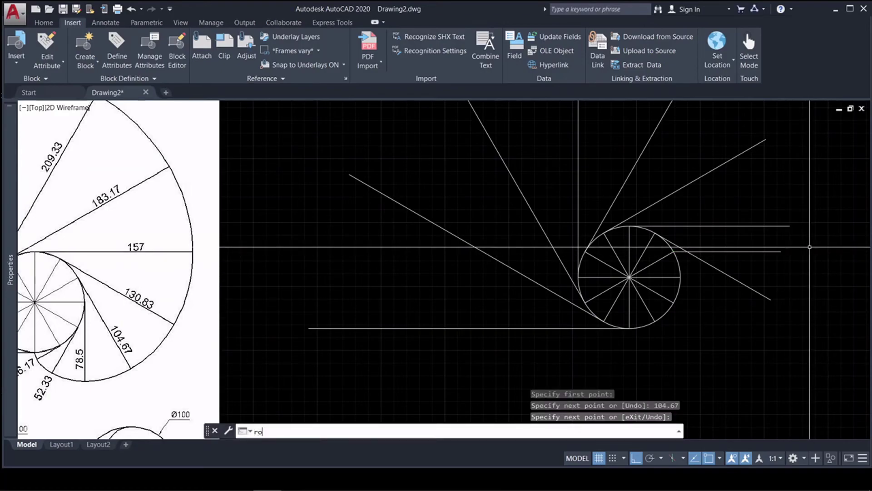
key("Return")
left_click(783, 256)
left_click(759, 244)
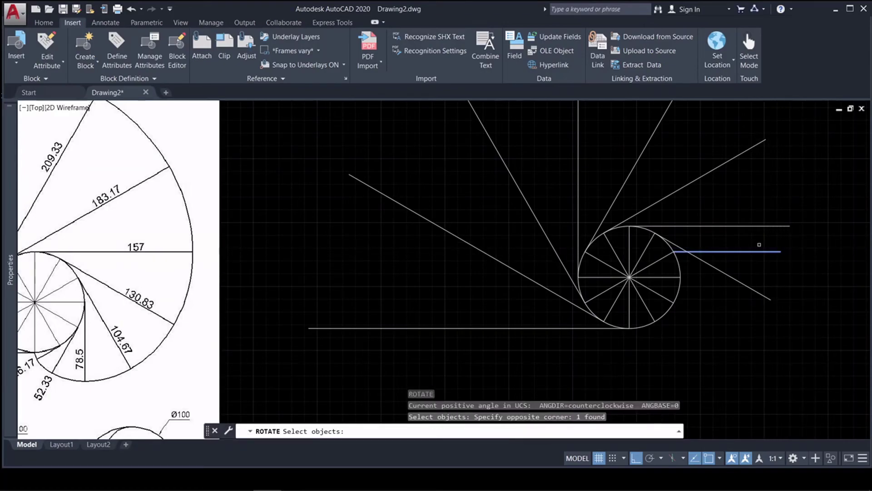
key("Return")
left_click(675, 250)
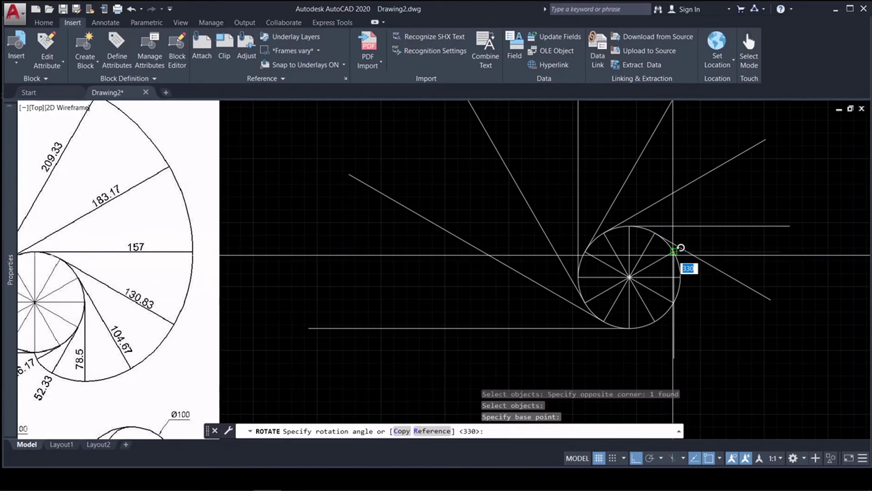
type("-60")
key("Return")
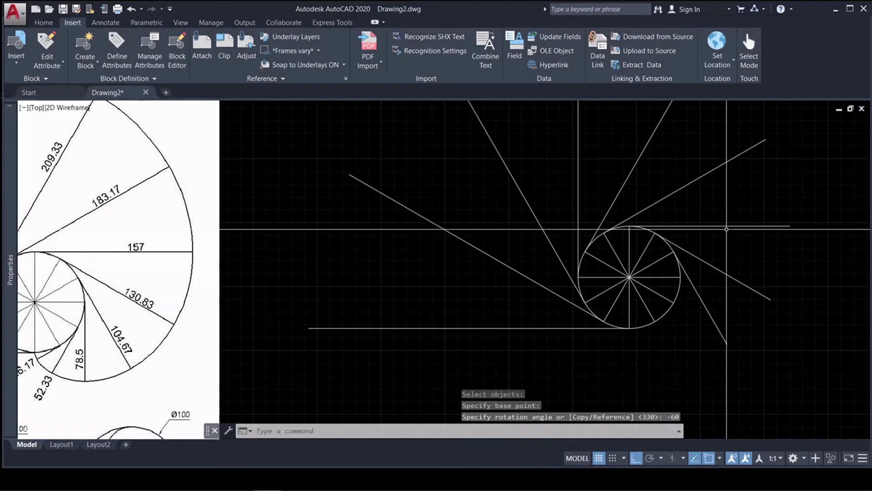
Draw a 78.5 long vertical line downward from the circle's right quadrant.
type("l")
key("Return")
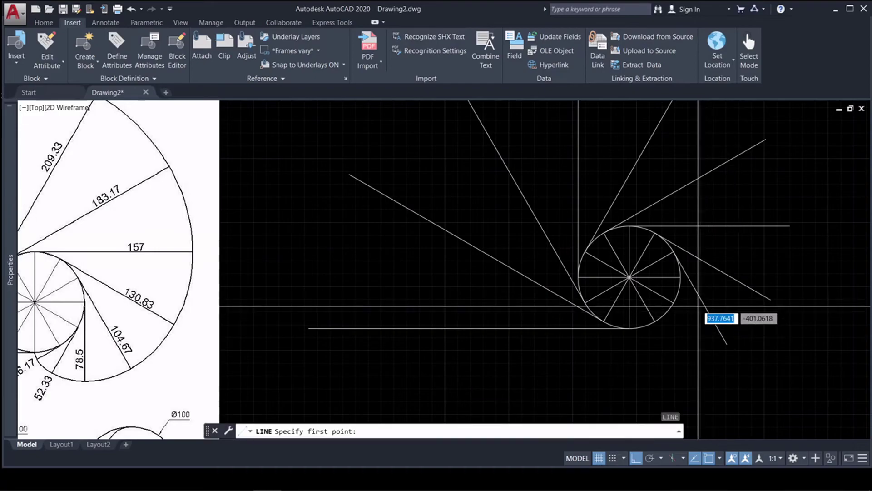
left_click(680, 277)
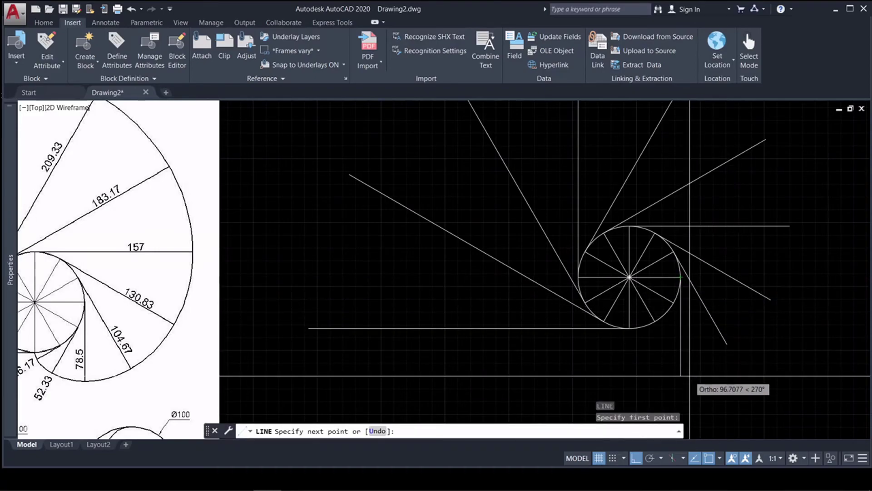
key("Return")
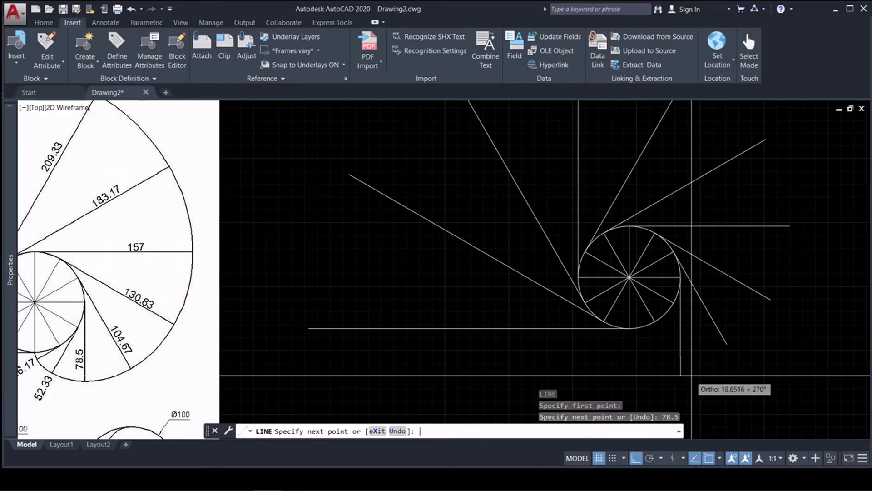
key("Return")
Draw a 52.33 long vertical line downward from the end of the first spoke clockwise from the circle's right quadrant.
type("l")
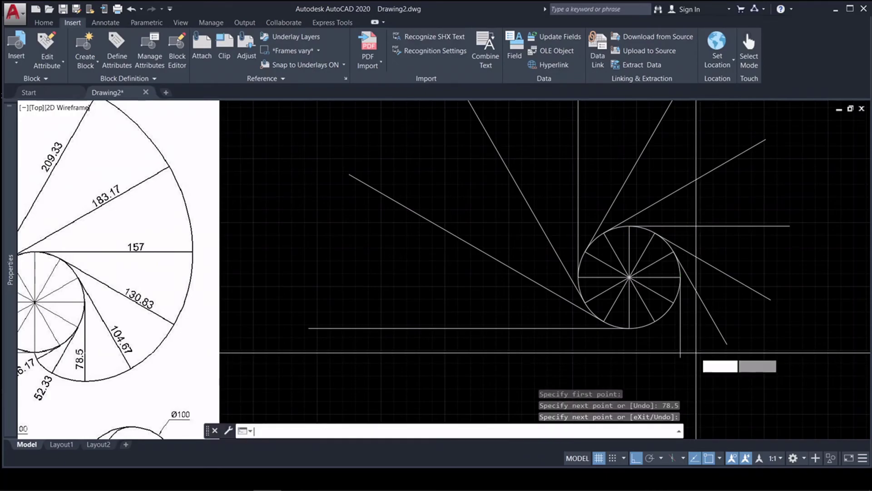
key("Return")
left_click(674, 302)
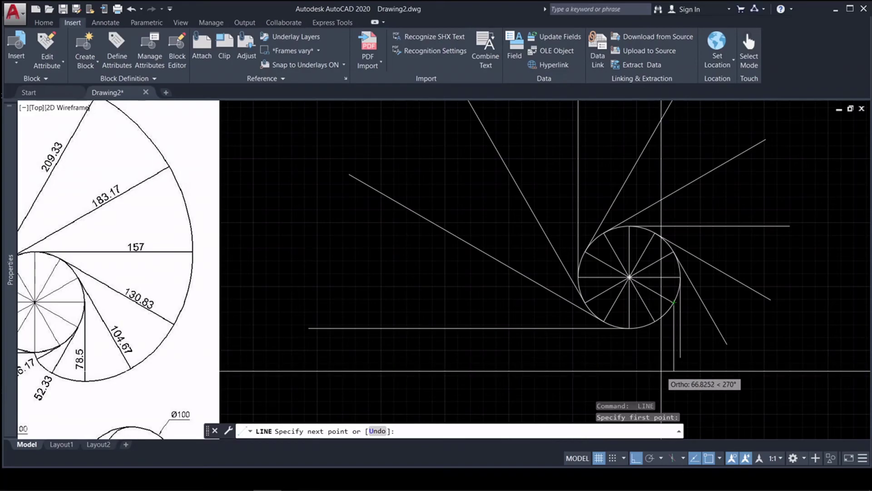
type("52.33")
key("Return")
Rotate the 52.33 line by -30 degrees about its endpoint on the circle.
type("r")
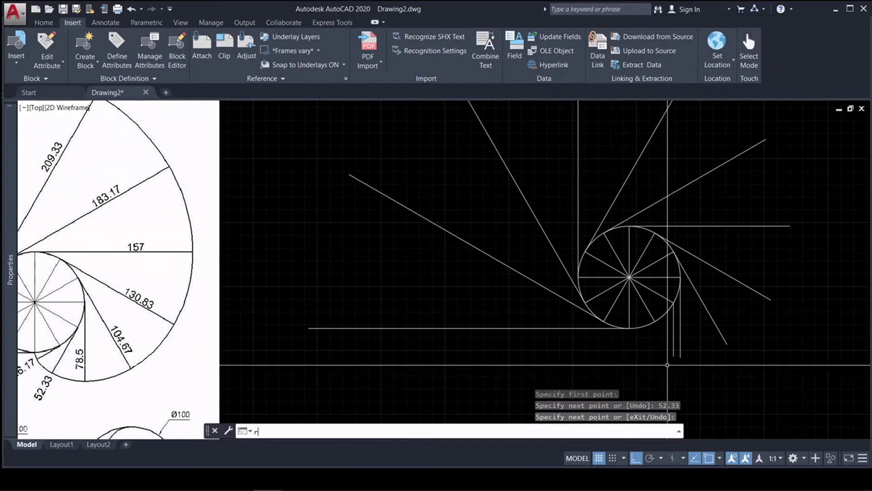
type("o")
key("Return")
left_click(677, 330)
left_click(667, 333)
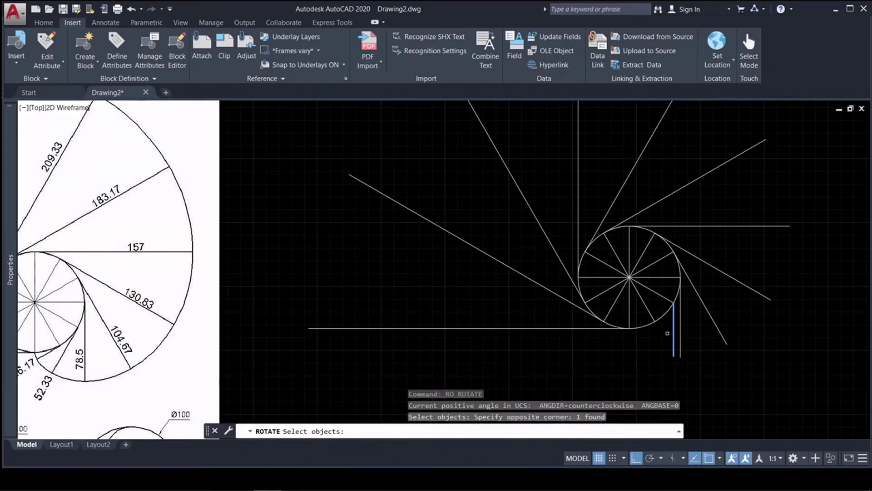
key("Return")
left_click(673, 302)
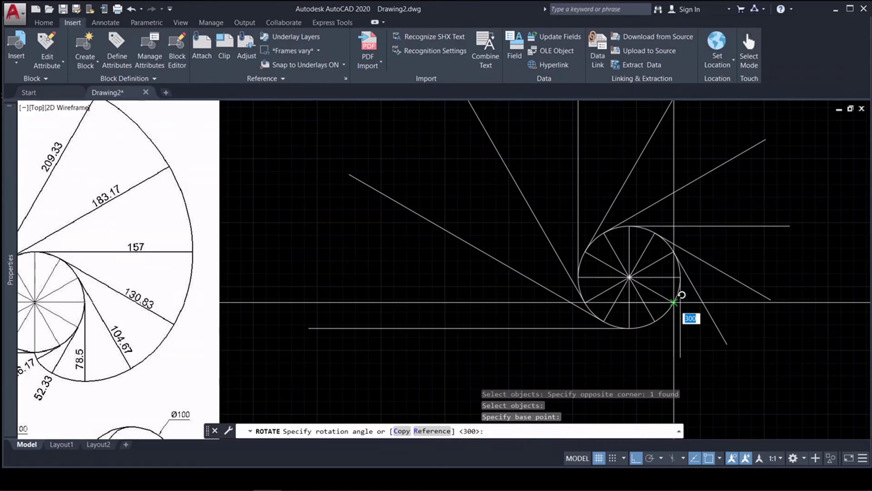
key("Return")
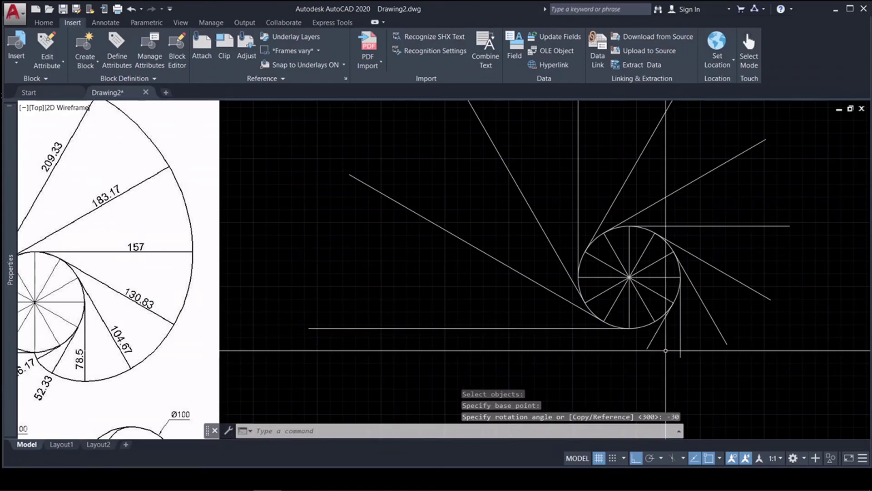
Draw a 26.17 long vertical line downward from the end of the second spoke clockwise from the circle's right quadrant.
type("l")
key("Return")
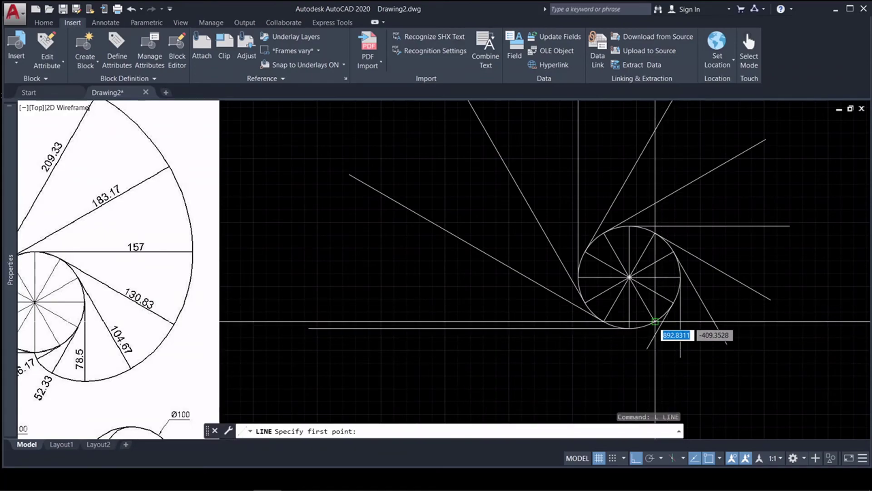
left_click(656, 320)
scroll(662, 374, "down", 5)
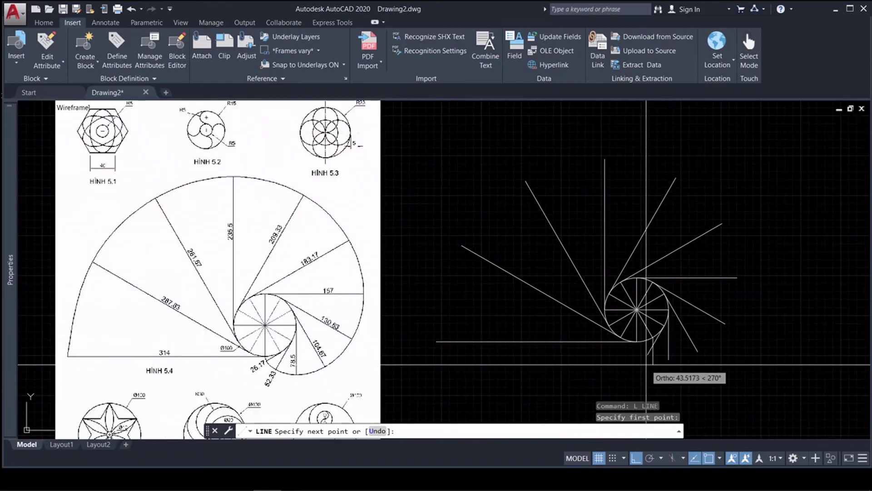
scroll(499, 354, "up", 5)
scroll(522, 309, "down", 2)
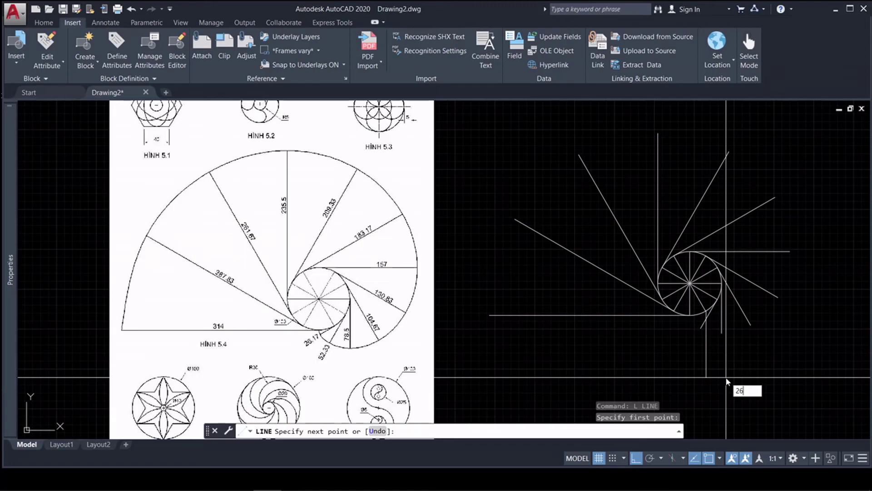
type("26.17")
key("Return")
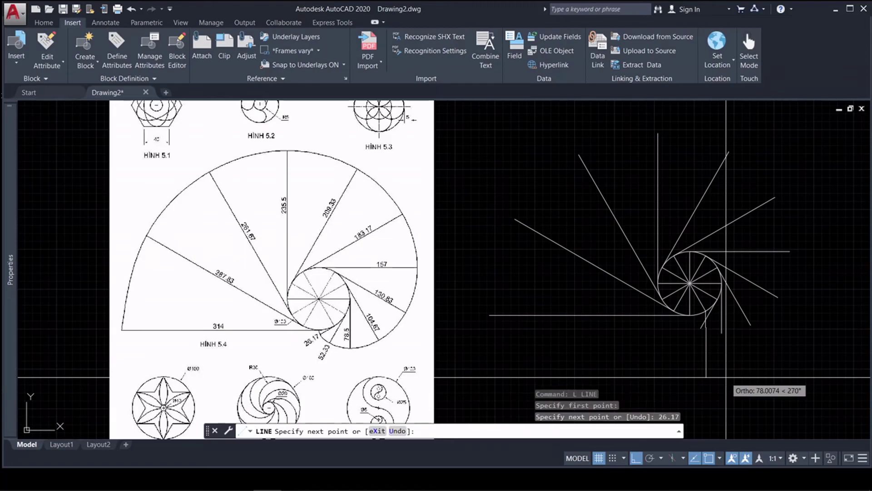
key("Return")
Rotate the 26.17 line by -60 degrees about its endpoint on the circle.
scroll(715, 321, "up", 3)
type("ro")
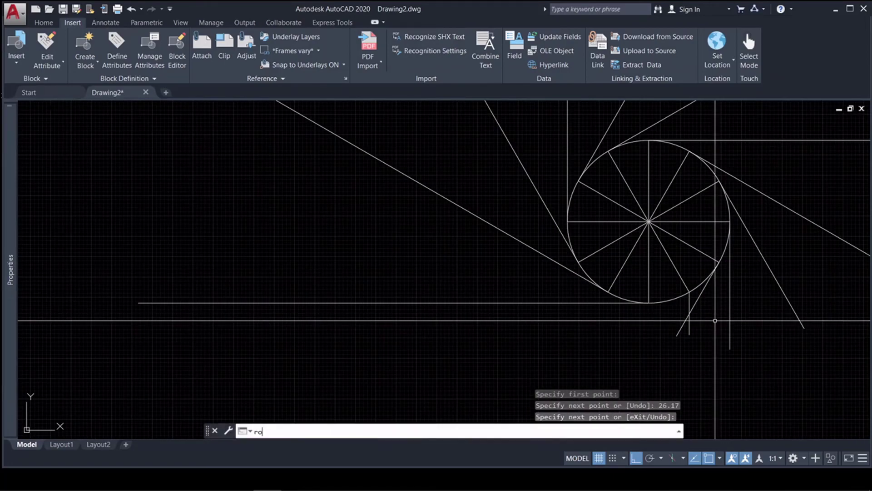
key("Return")
left_click(690, 304)
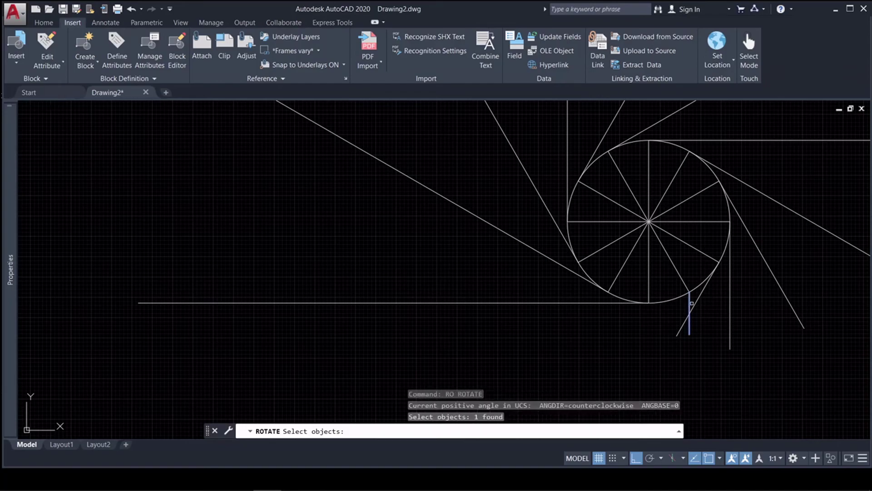
key("Return")
left_click(690, 291)
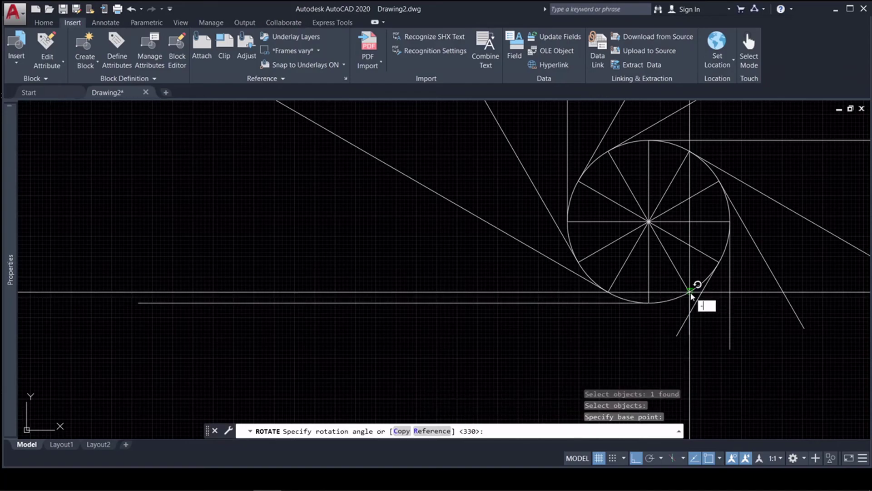
type("-60")
key("Return")
Draw a fit spline from the long horizontal line's outer end clockwise through the tangent lines' outer ends to the circle's bottom quadrant.
scroll(669, 355, "down", 5)
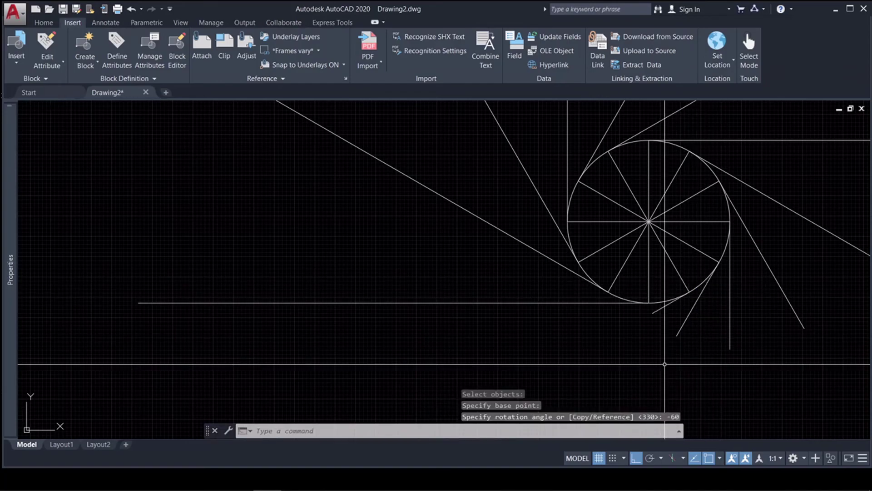
scroll(669, 354, "up", 2)
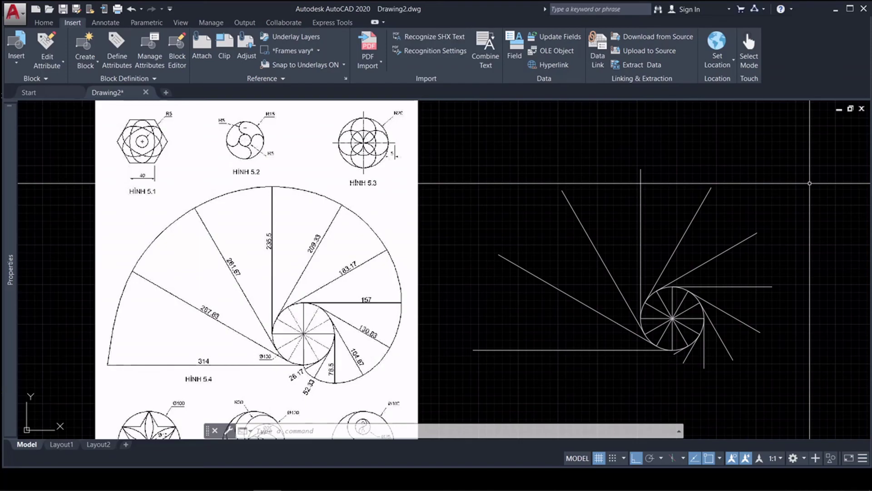
type("SPL")
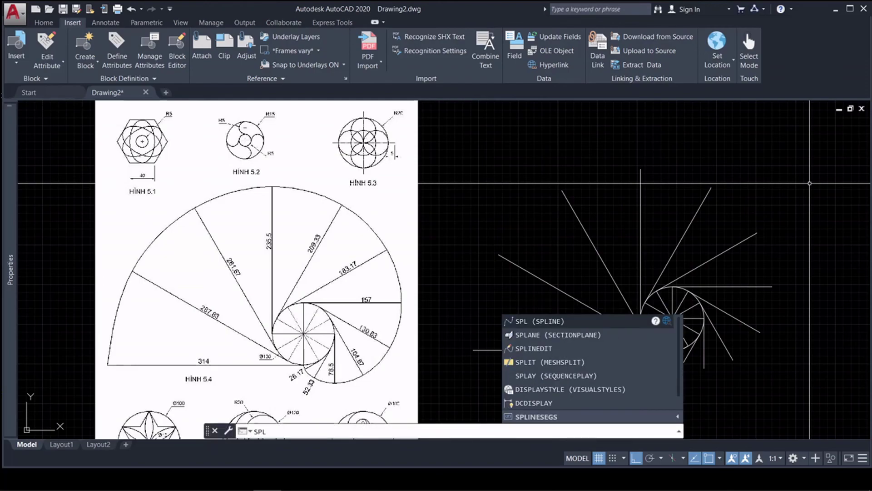
key("Return")
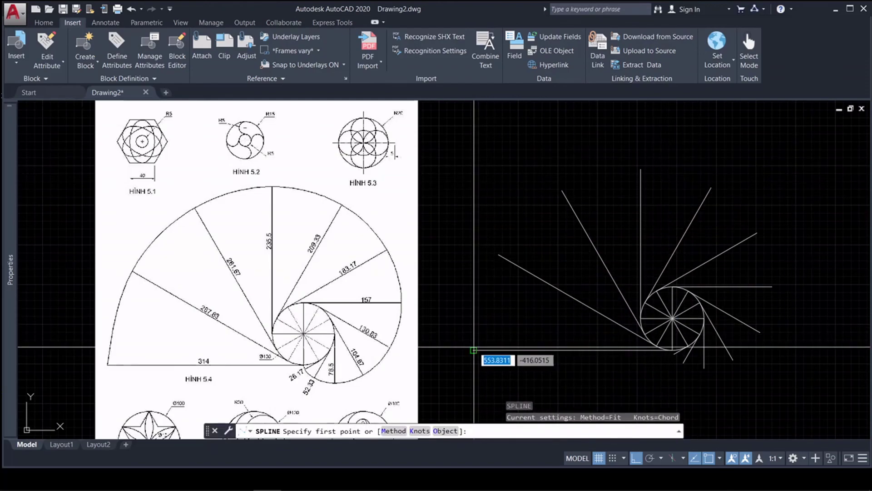
left_click(473, 350)
left_click(498, 256)
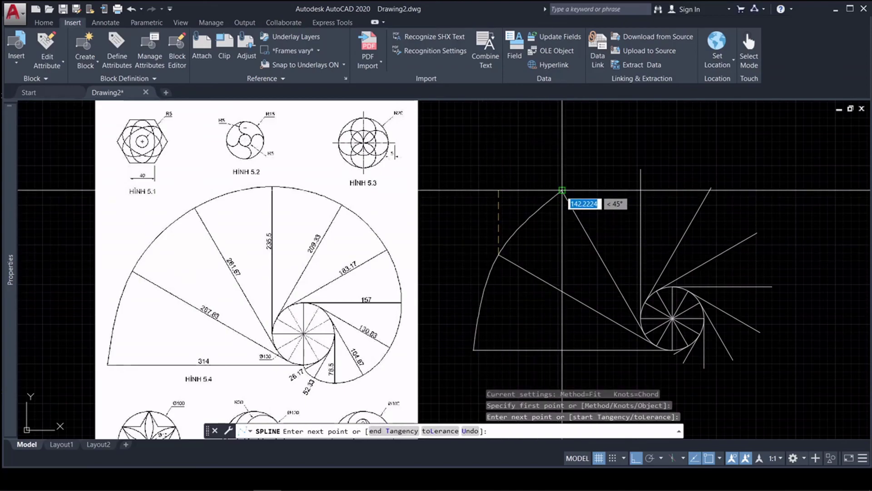
left_click(563, 190)
left_click(640, 169)
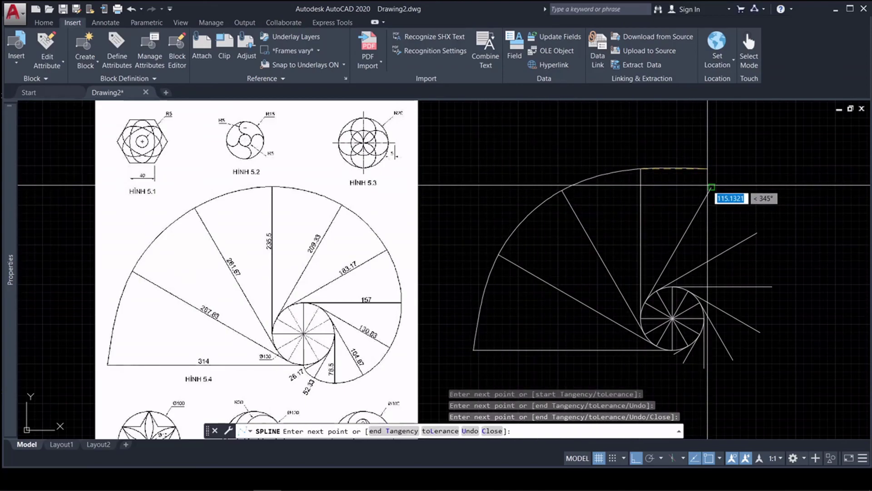
left_click(712, 187)
left_click(757, 233)
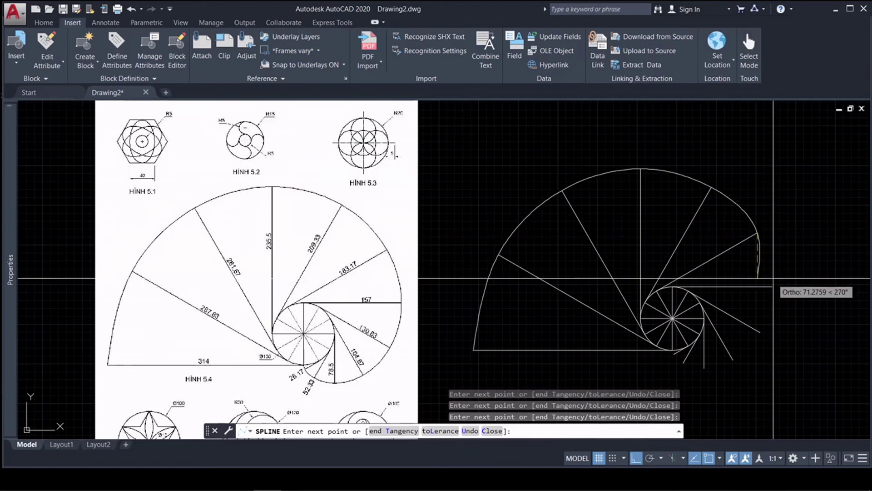
left_click(772, 286)
left_click(733, 360)
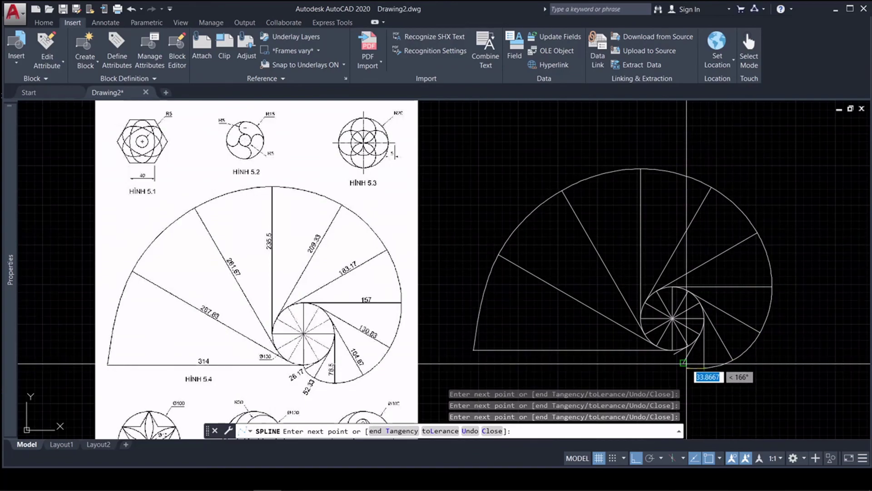
scroll(682, 361, "up", 4)
left_click(661, 344)
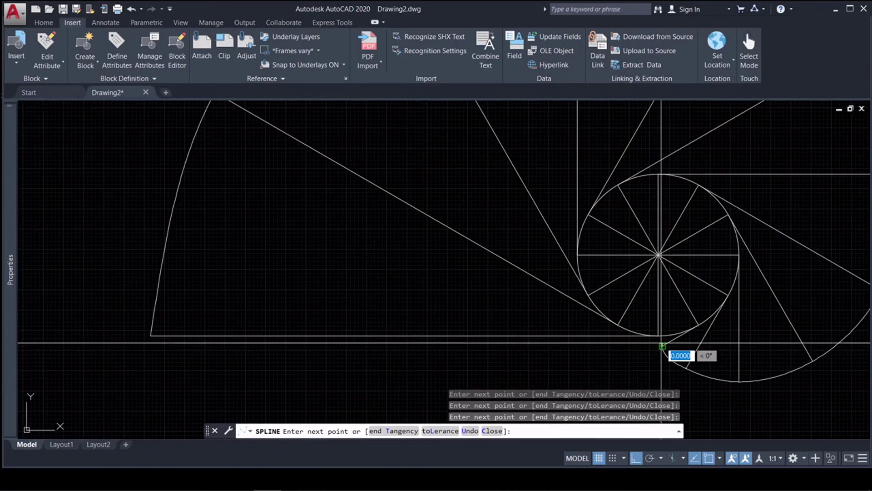
key("Return")
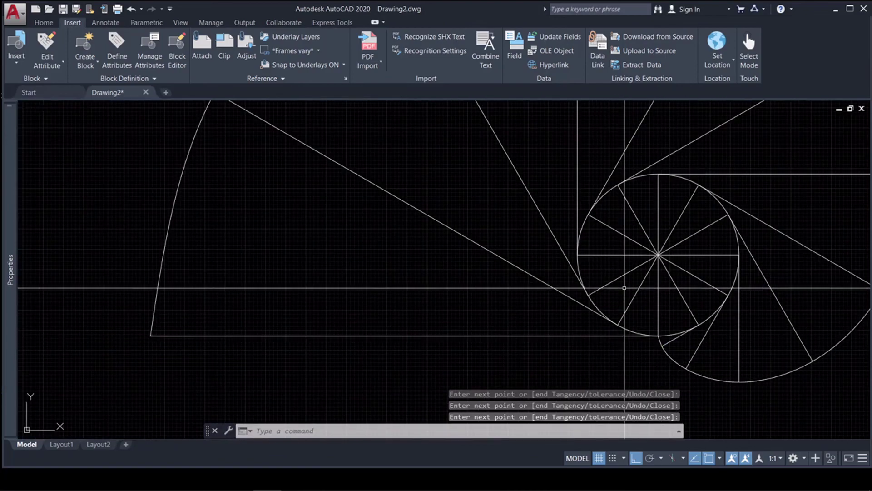
Move the reference sheet image horizontally to the left, clear of the redrawn figures.
scroll(624, 288, "down", 6)
scroll(545, 325, "up", 2)
scroll(625, 285, "down", 2)
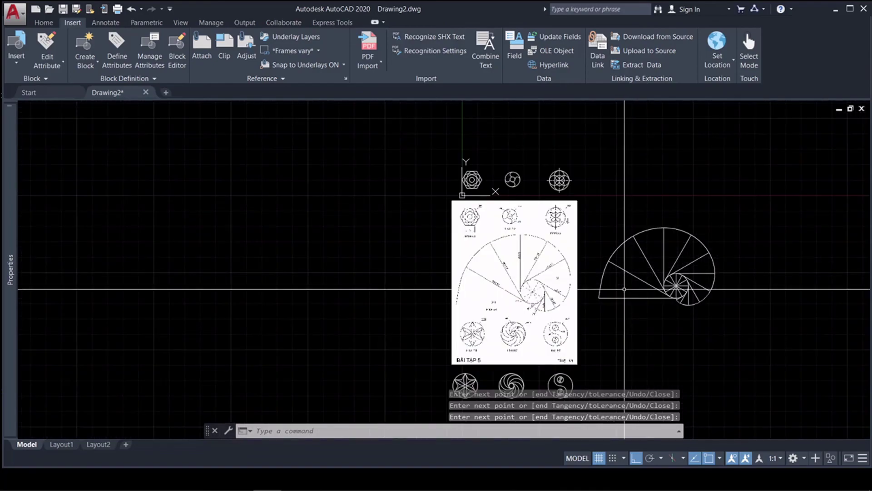
type("m")
key("Return")
left_click(607, 314)
left_click(560, 297)
key("Return")
left_click(526, 276)
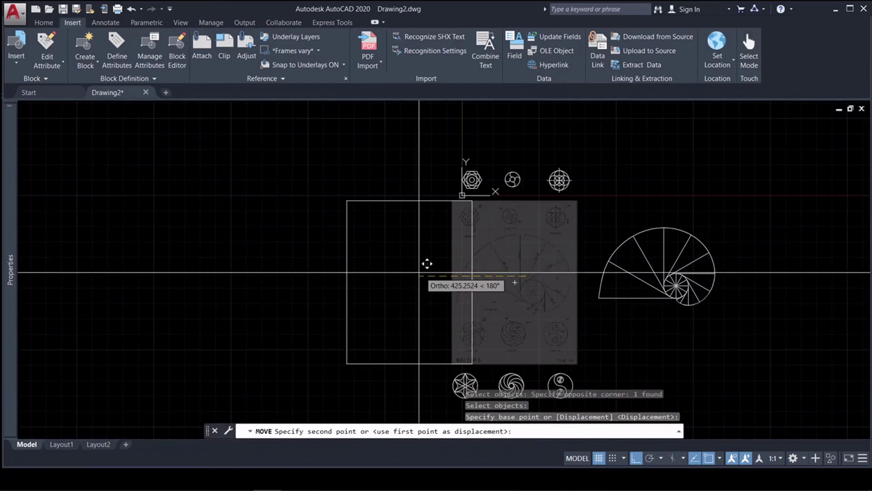
left_click(357, 273)
Move the whole redrawn spiral horizontally left into the gap between the upper and lower rows of figures.
key("Return")
left_click(553, 209)
left_click(763, 331)
key("Return")
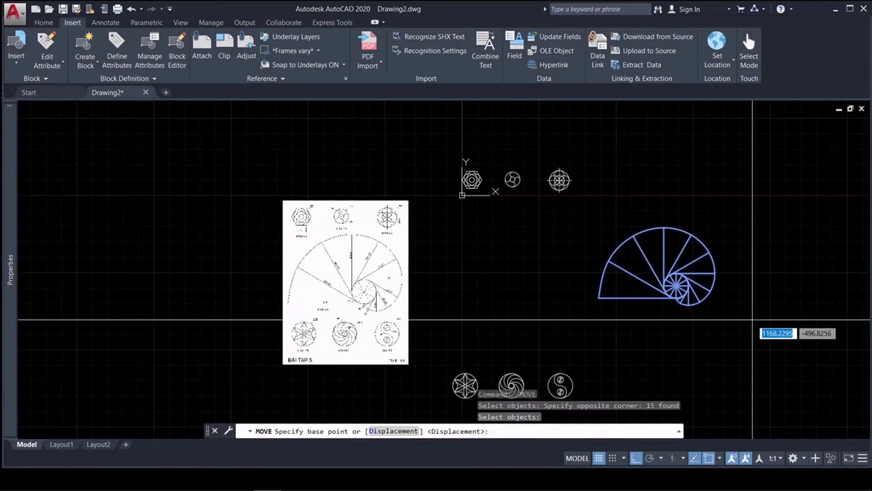
left_click(751, 318)
left_click(614, 318)
Move the spiral straight up to sit just beneath the upper row of three figures.
key("Return")
left_click(448, 213)
left_click(593, 312)
key("Return")
left_click(642, 302)
left_click(642, 276)
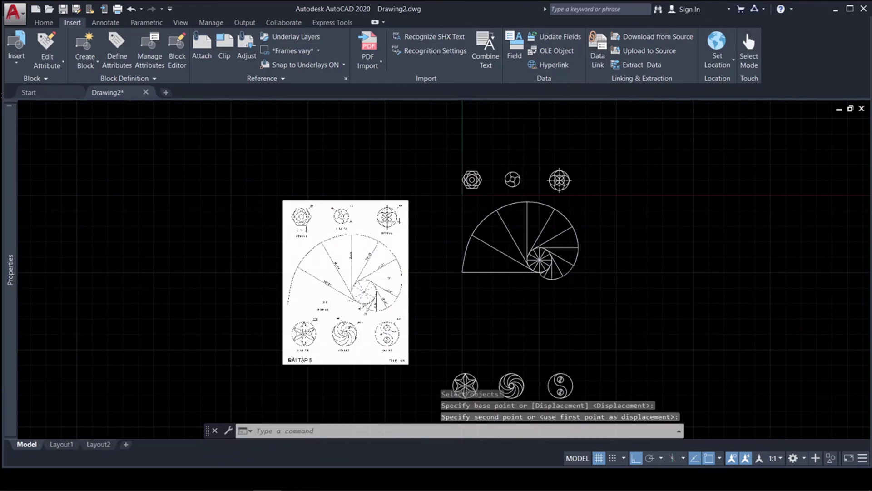
Move the lower row of three circular figures straight up to sit just beneath the spiral.
scroll(626, 301, "down", 2)
key("Return")
left_click(492, 337)
left_click(637, 380)
key("Return")
left_click(664, 372)
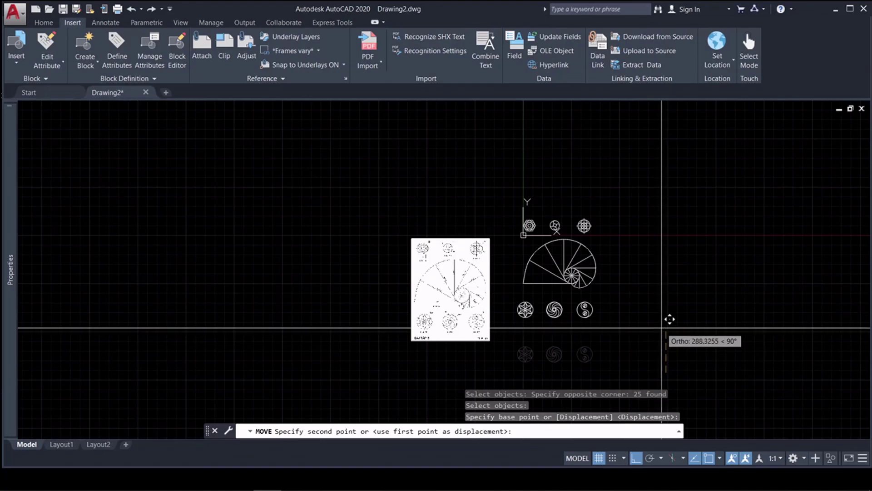
left_click(670, 319)
scroll(493, 342, "up", 4)
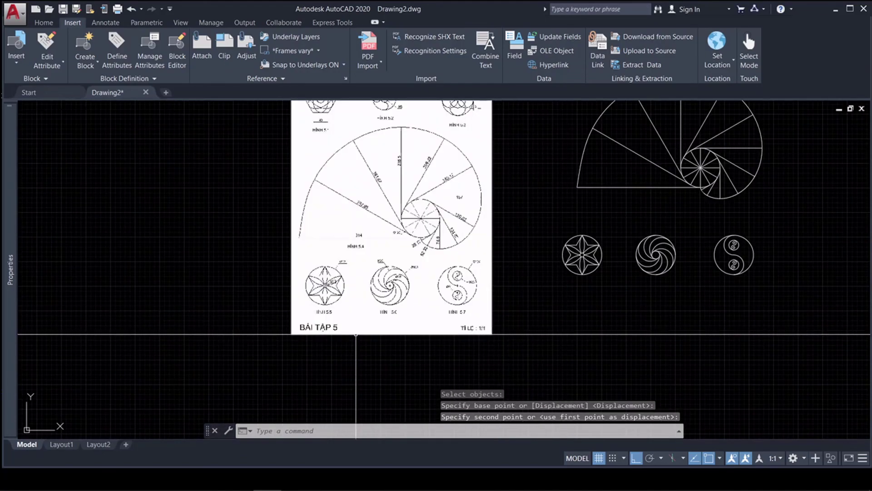
scroll(481, 156, "down", 2)
scroll(631, 191, "up", 2)
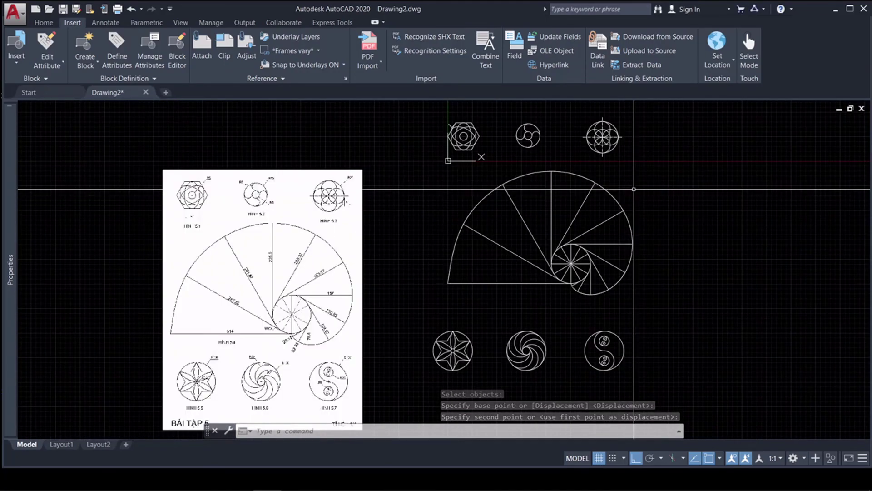